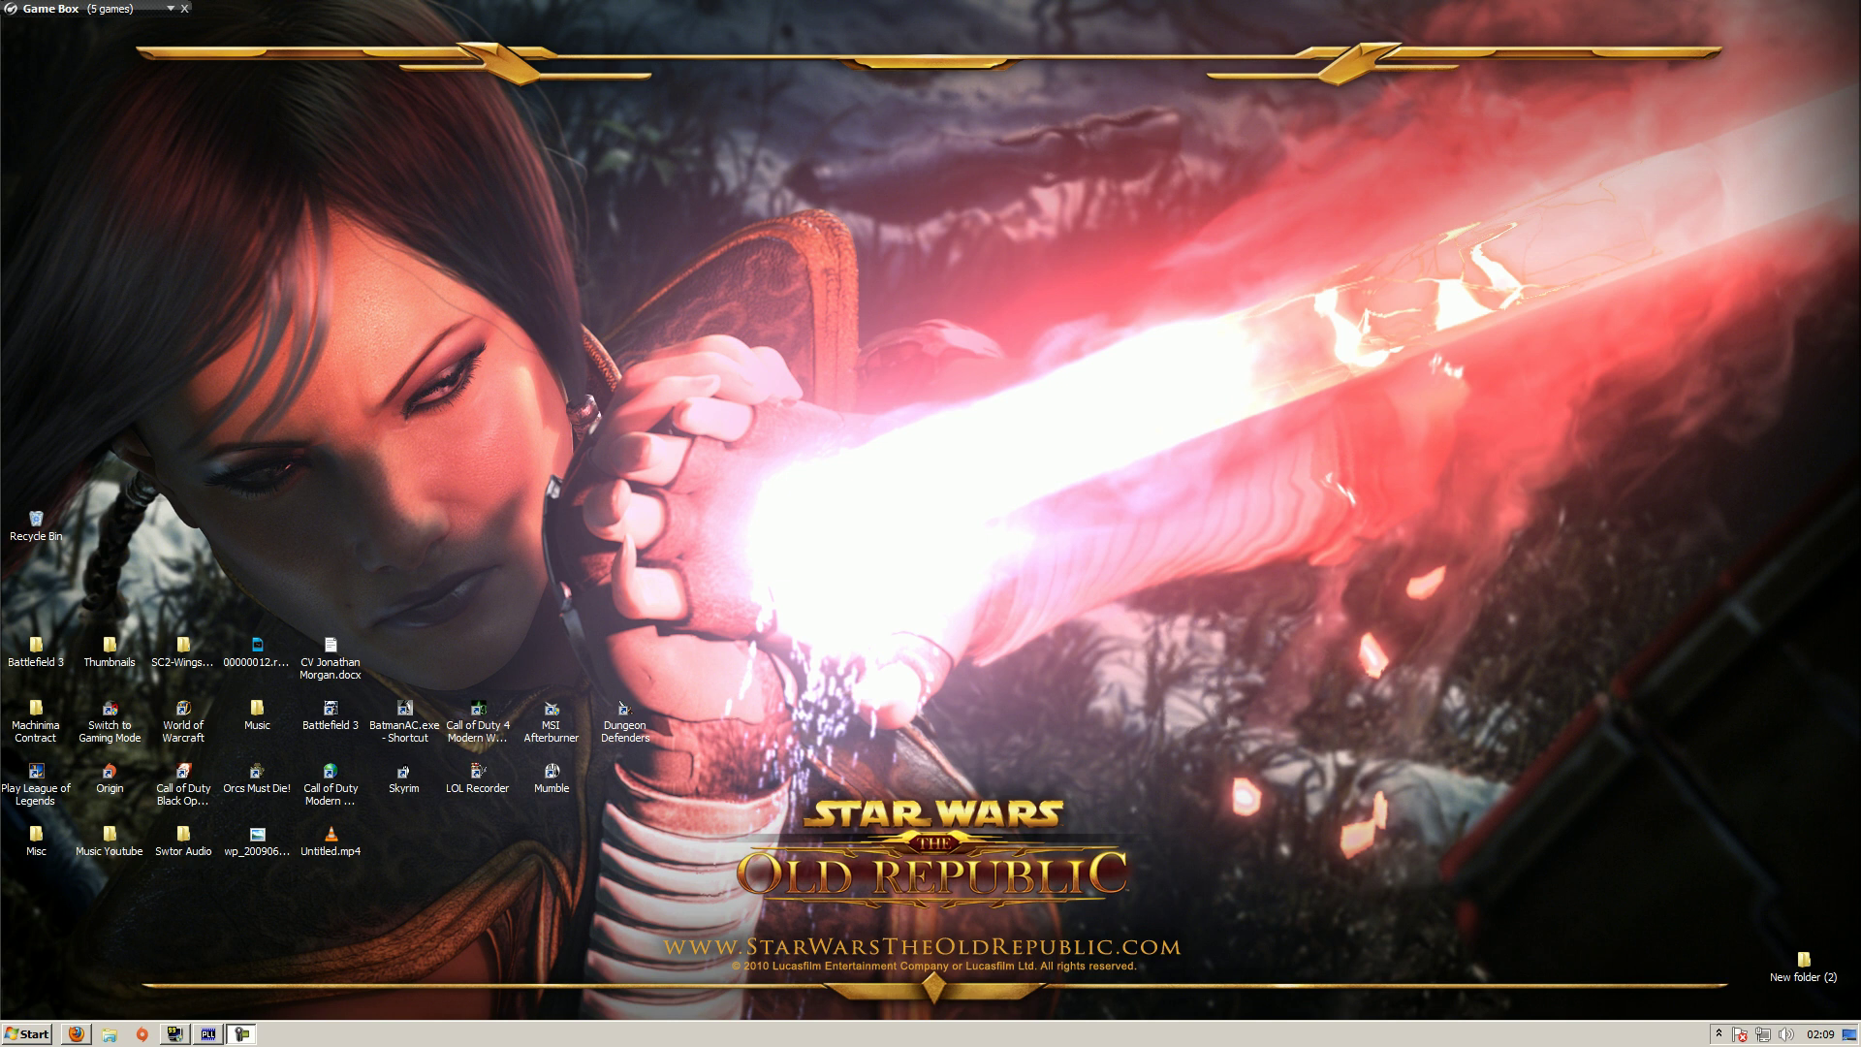
- Open the computer's system properties to review the processor, memory and Windows edition, and close the window
{"action": "key", "text": "super"}
{"action": "left_click", "coordinate": [320, 766]}
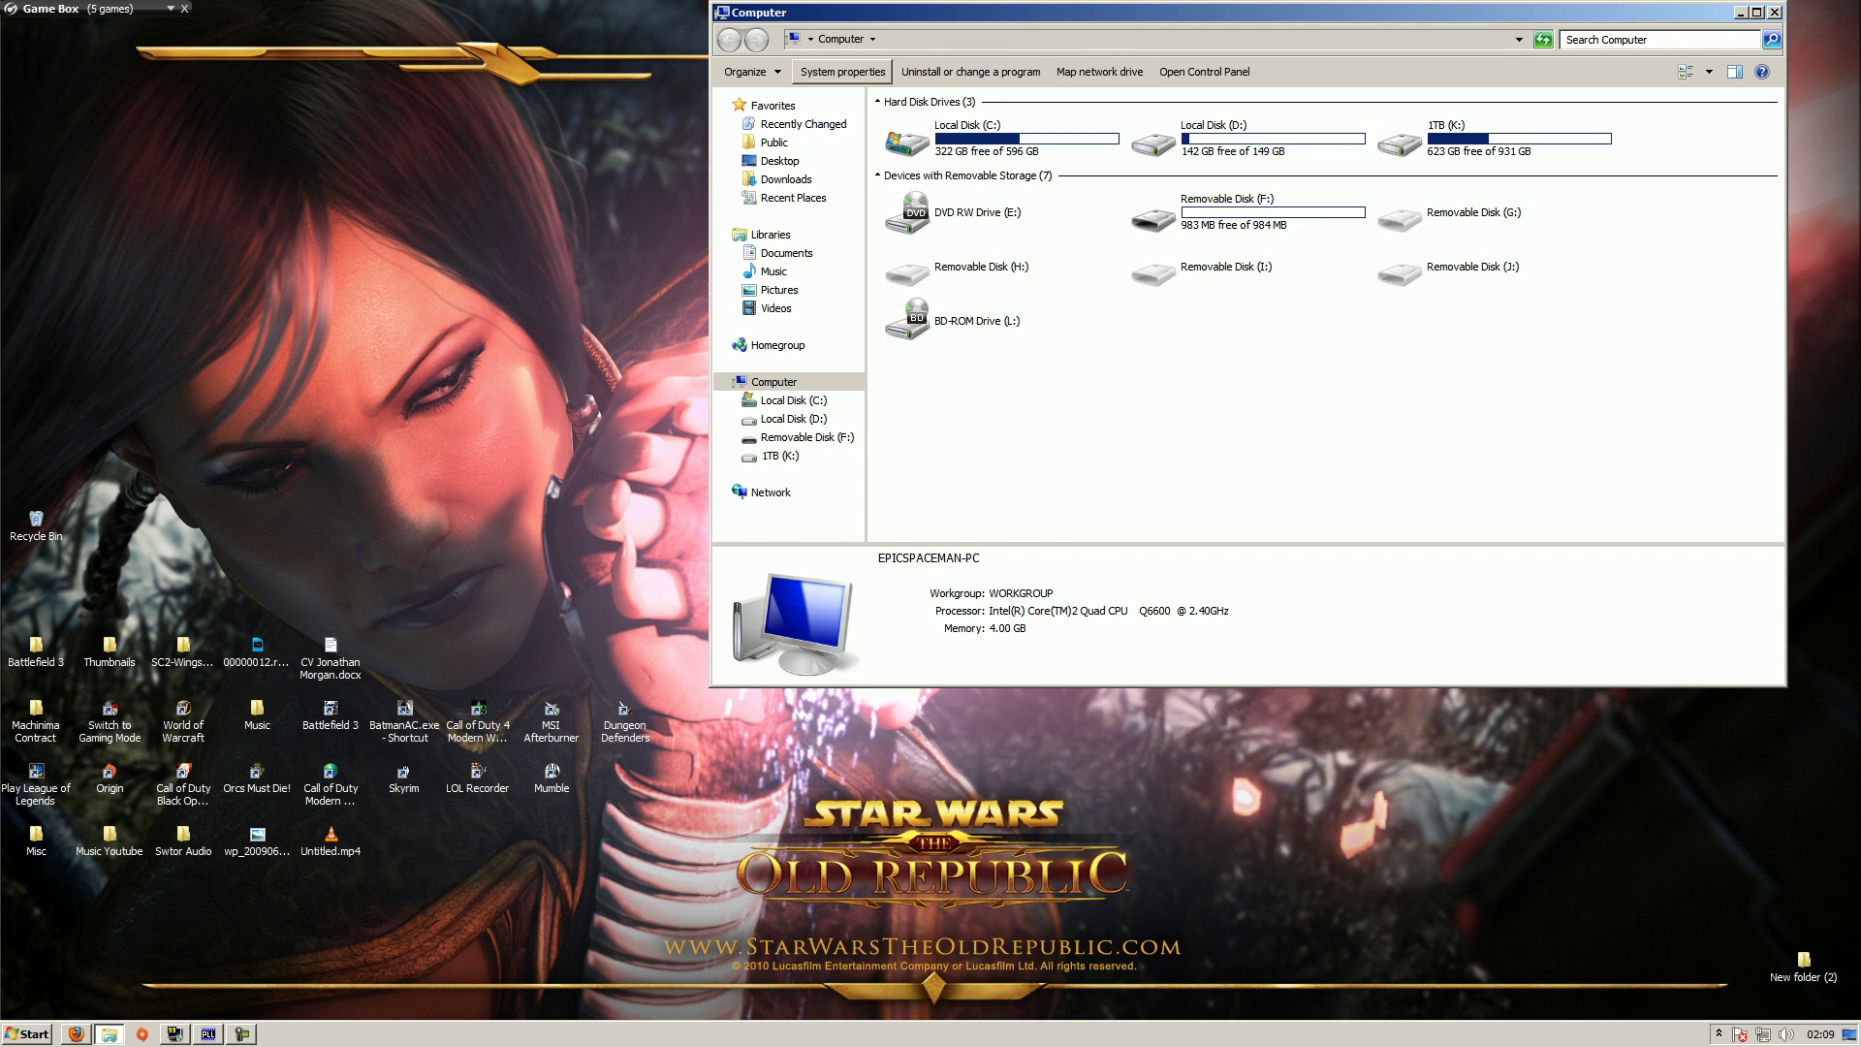
{"action": "left_click", "coordinate": [842, 72]}
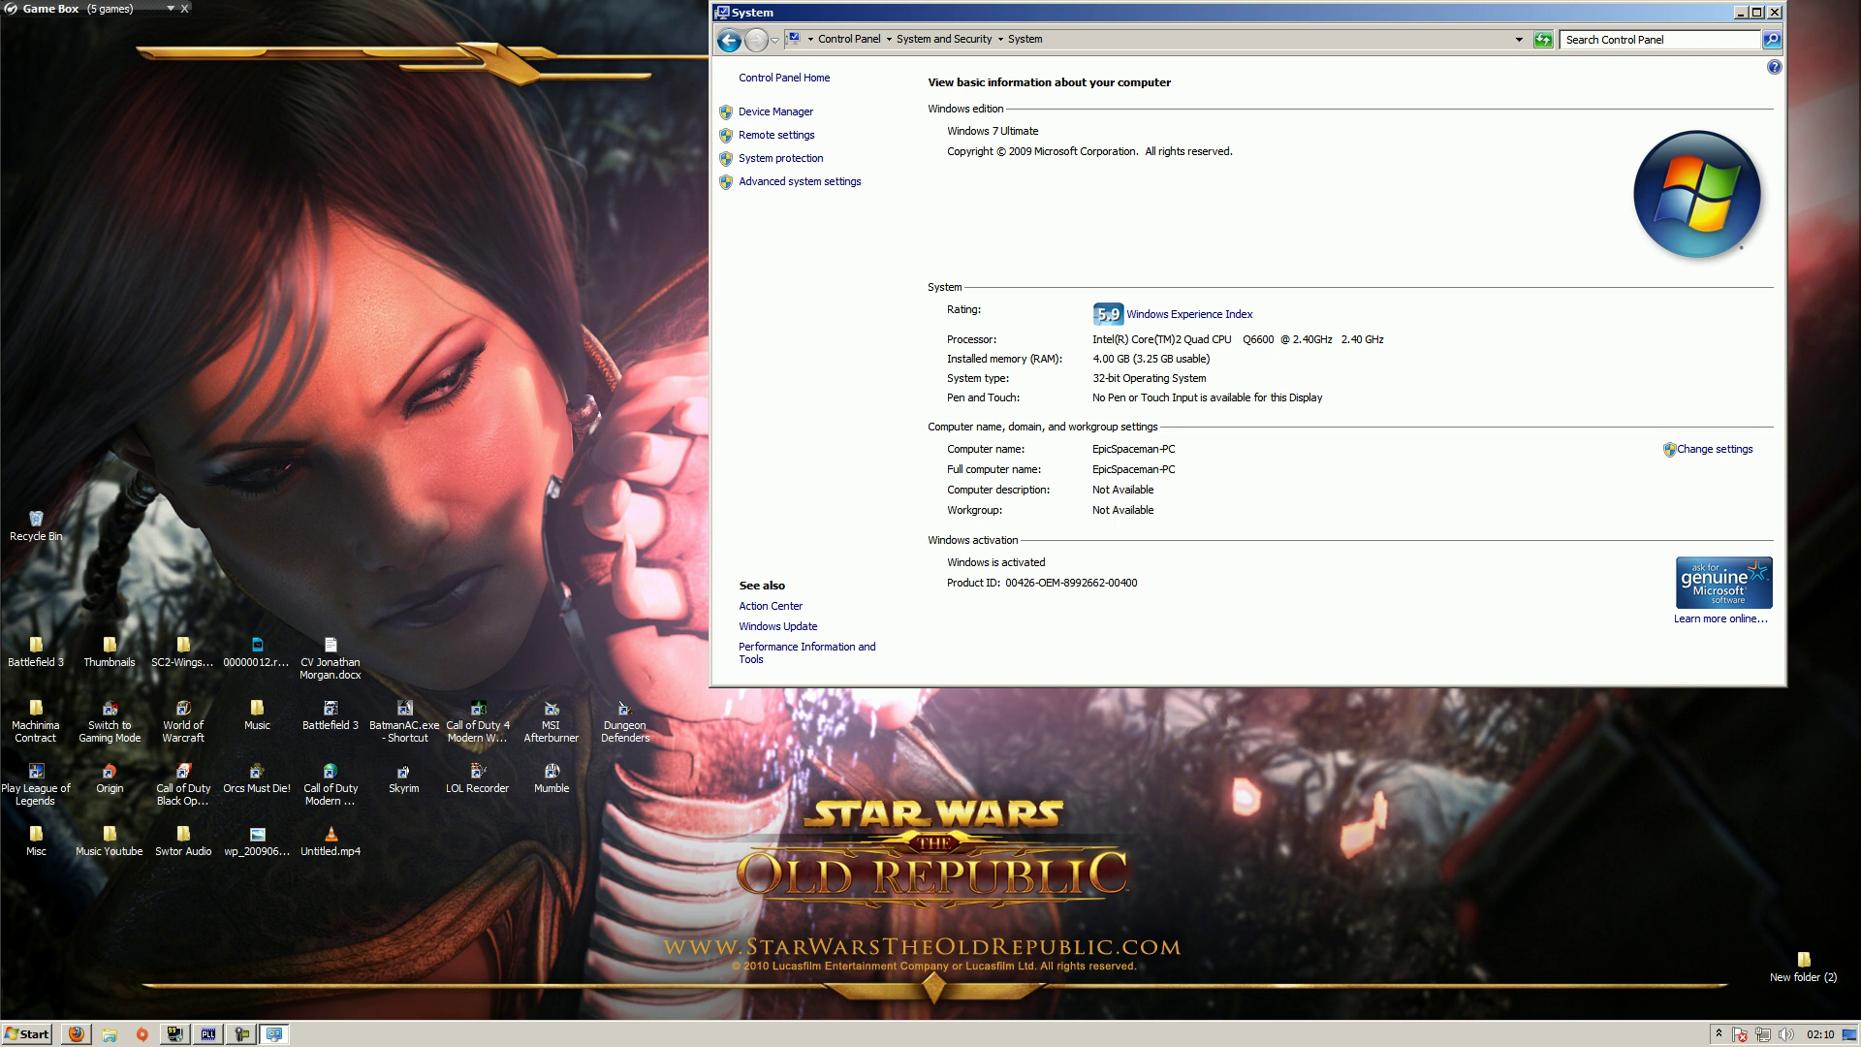
{"action": "left_click", "coordinate": [1775, 13]}
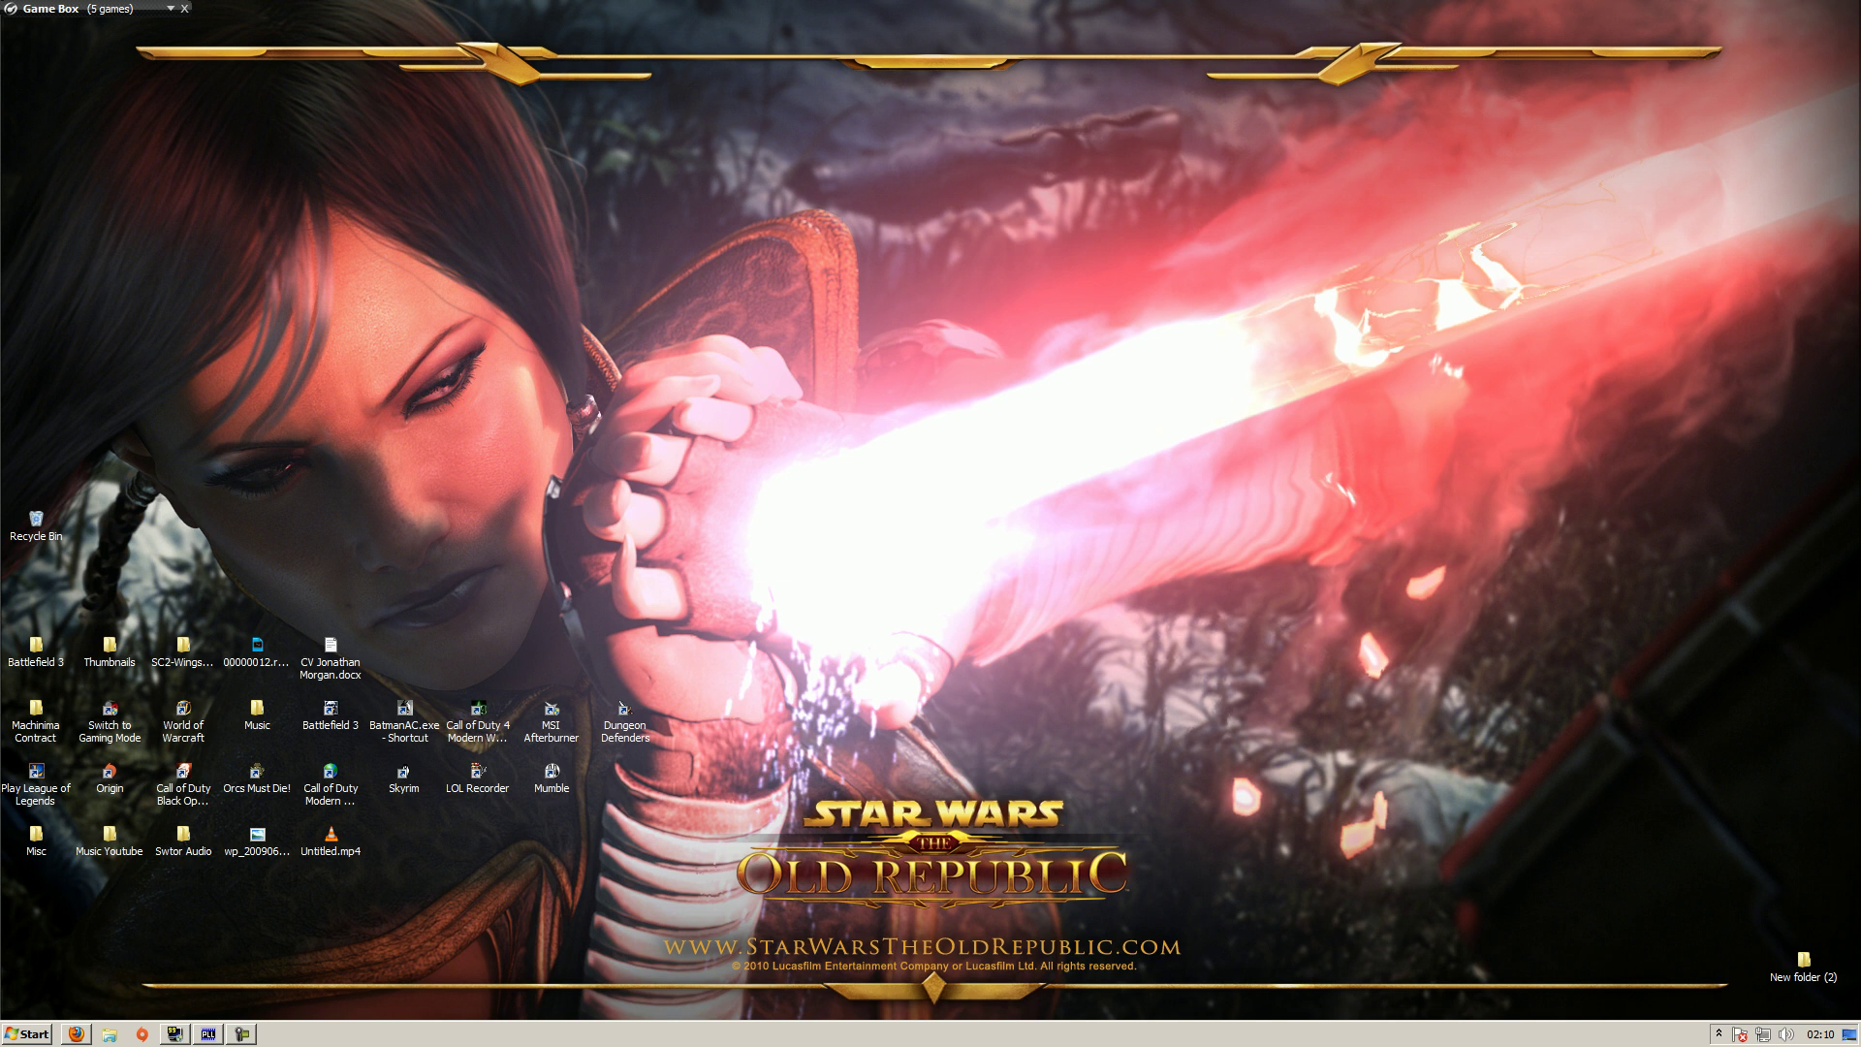
- Exit the Steam client running in the background
{"action": "left_click", "coordinate": [1718, 1033]}
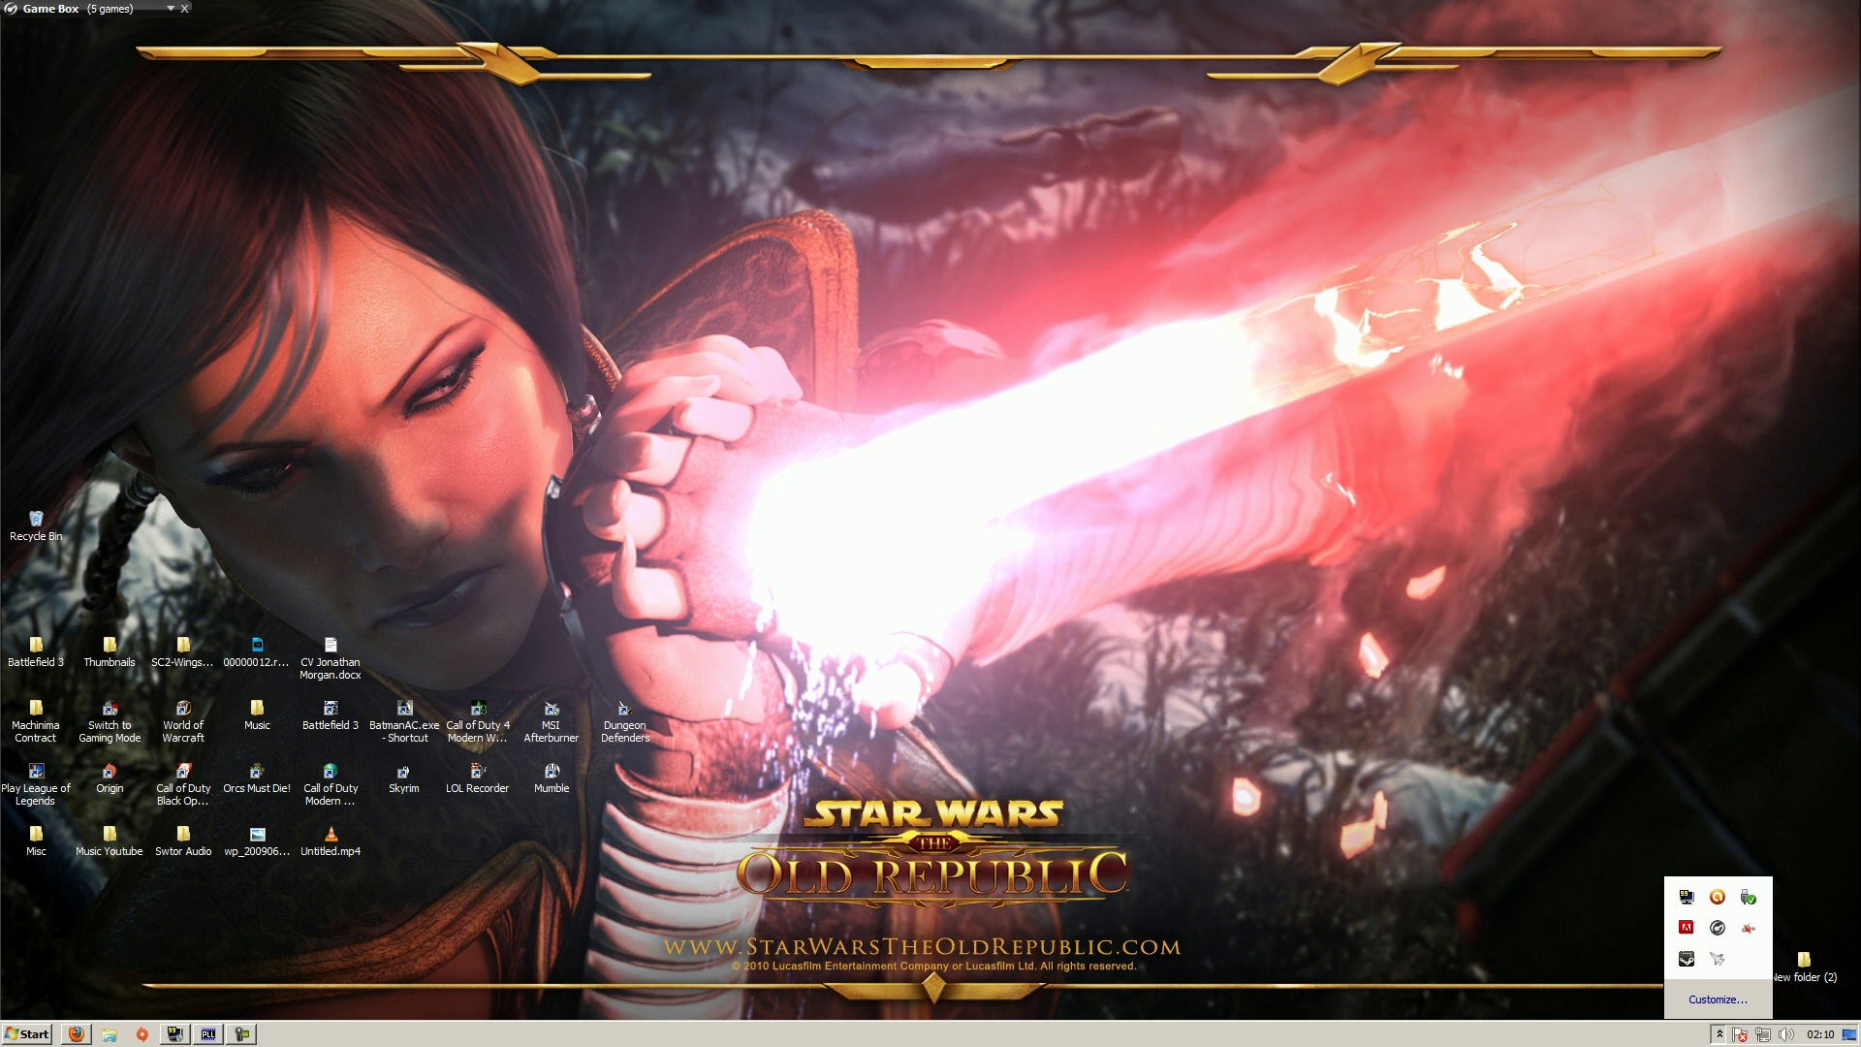
{"action": "right_click", "coordinate": [1685, 962]}
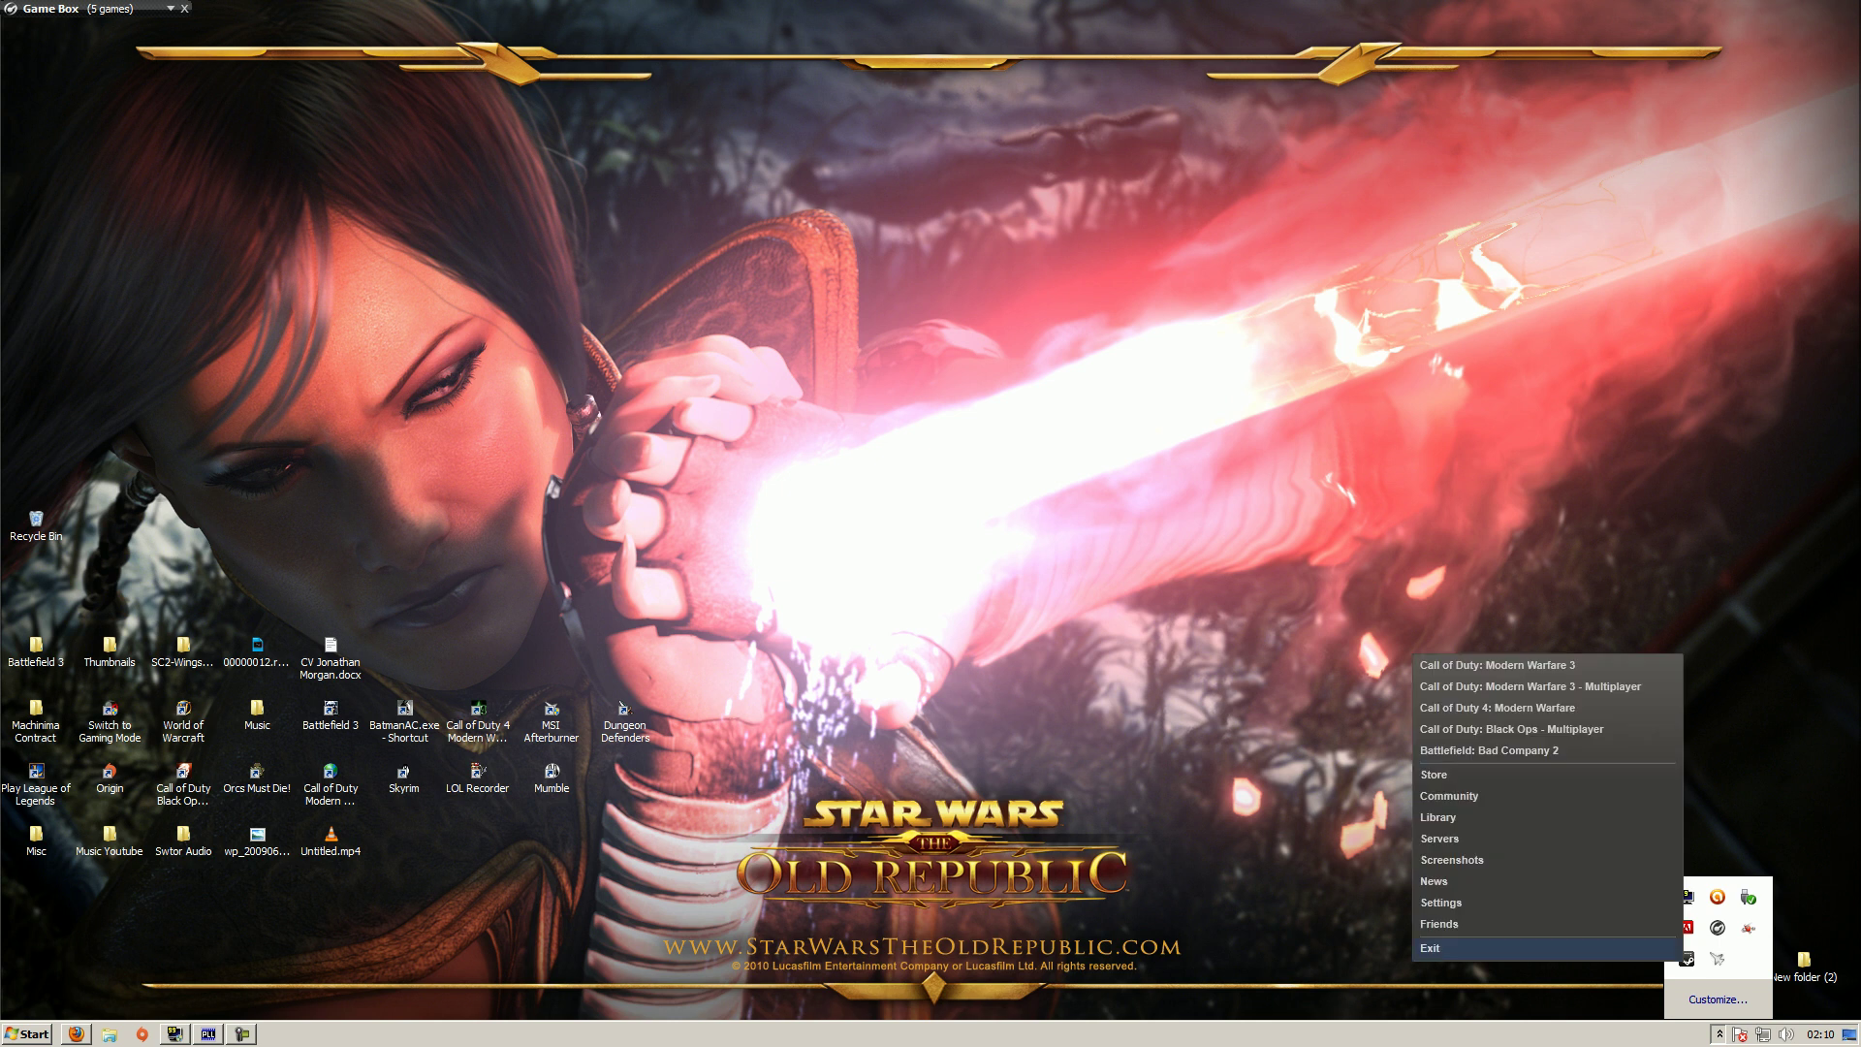
{"action": "left_click", "coordinate": [1656, 949]}
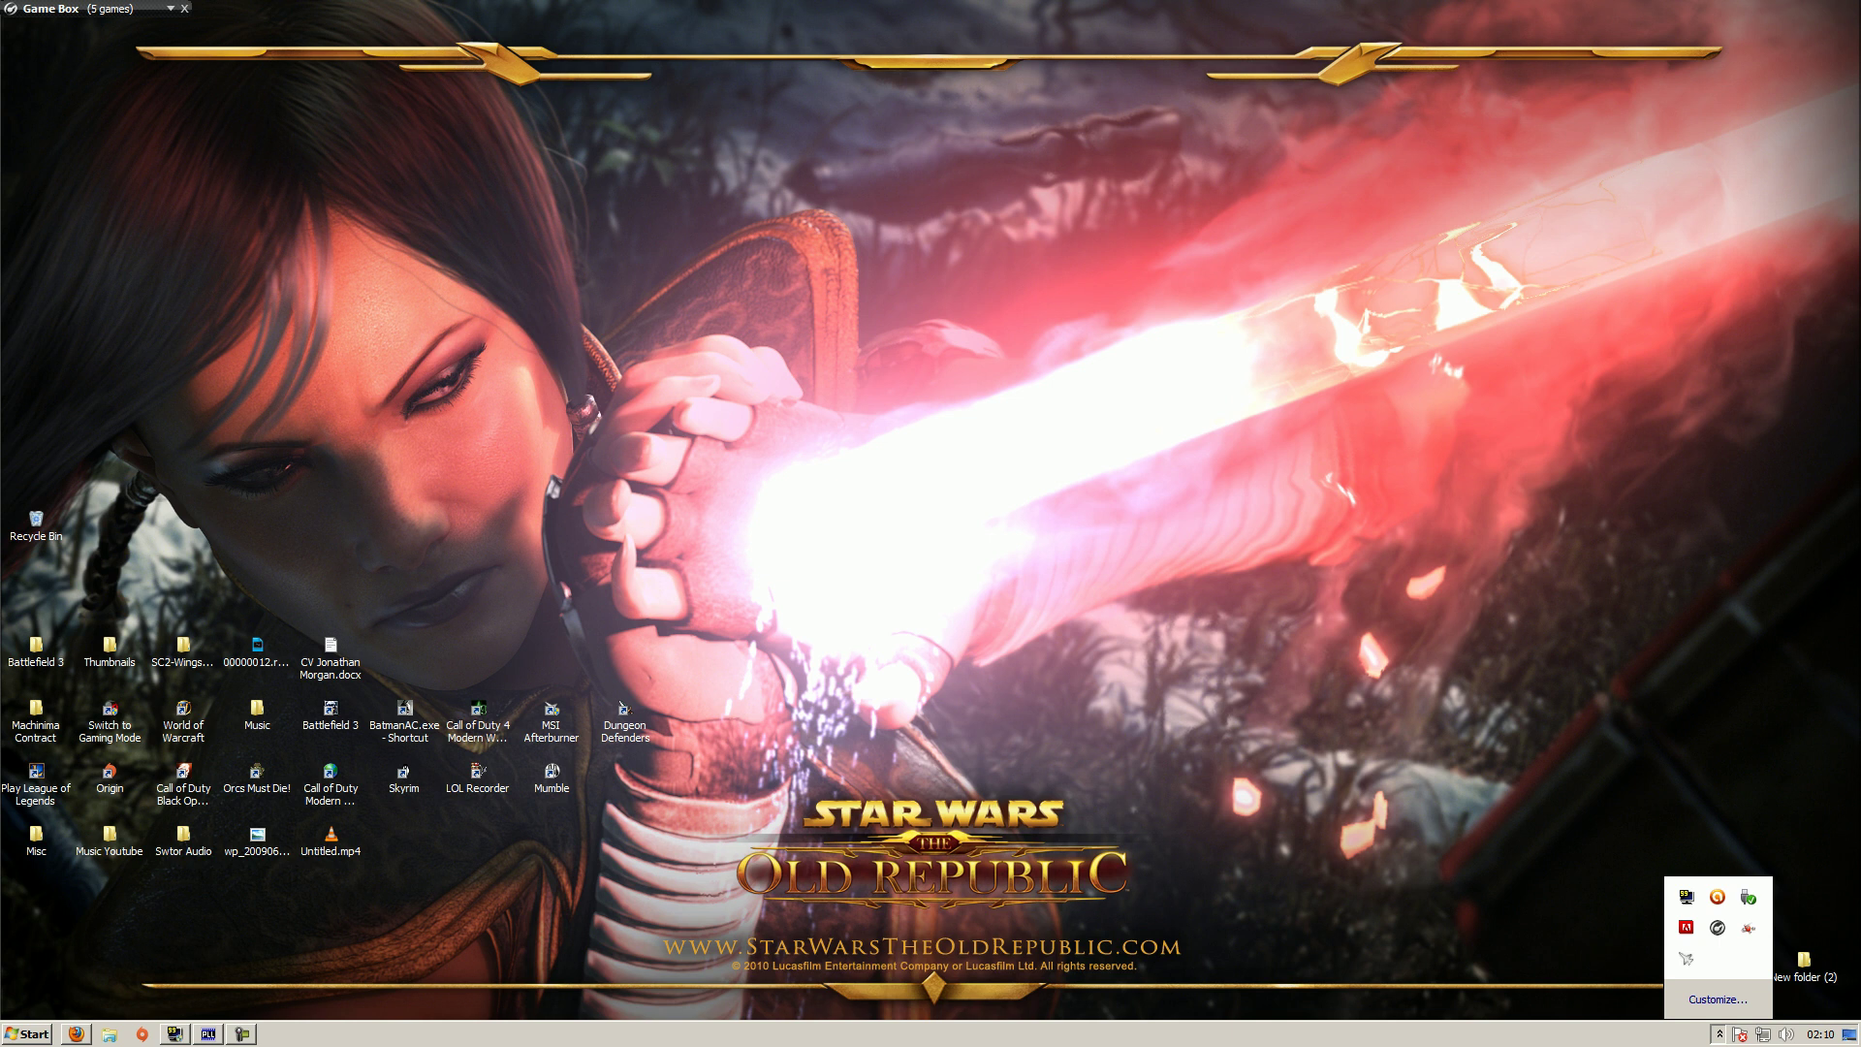
{"action": "right_click", "coordinate": [1680, 927]}
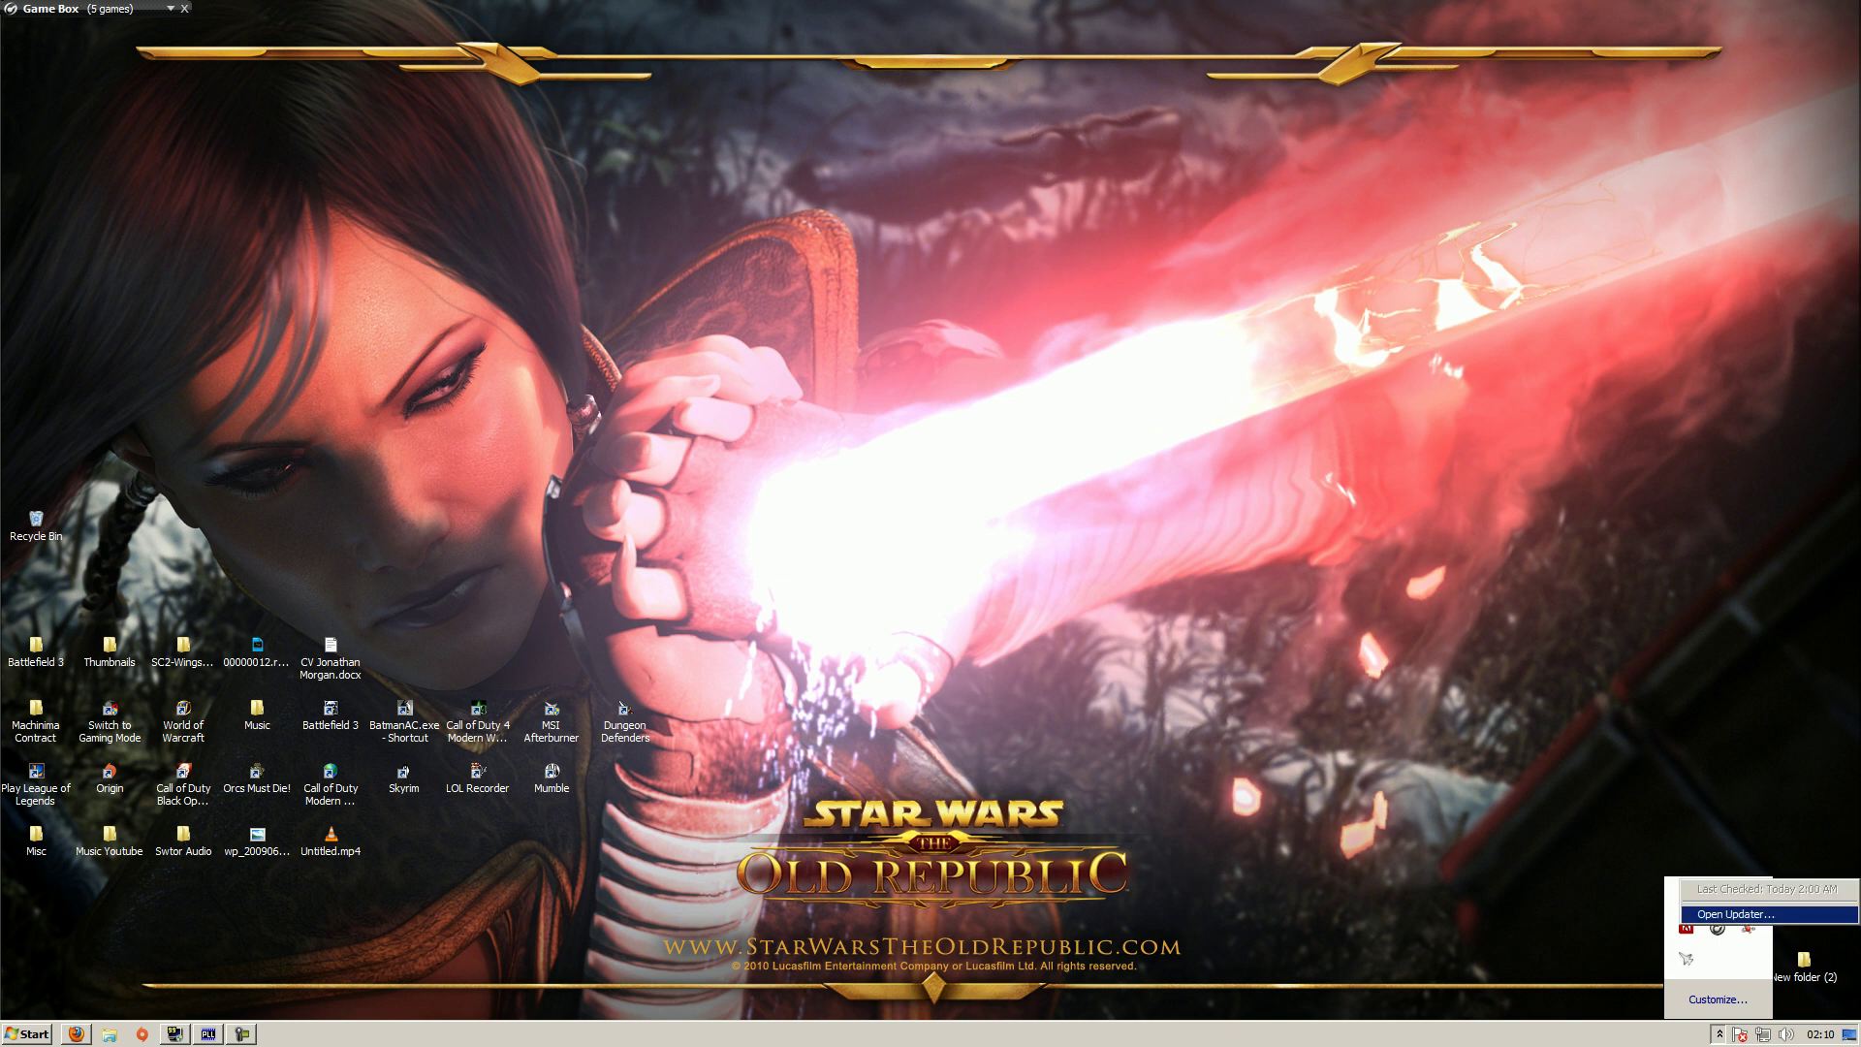
{"action": "right_click", "coordinate": [1685, 941]}
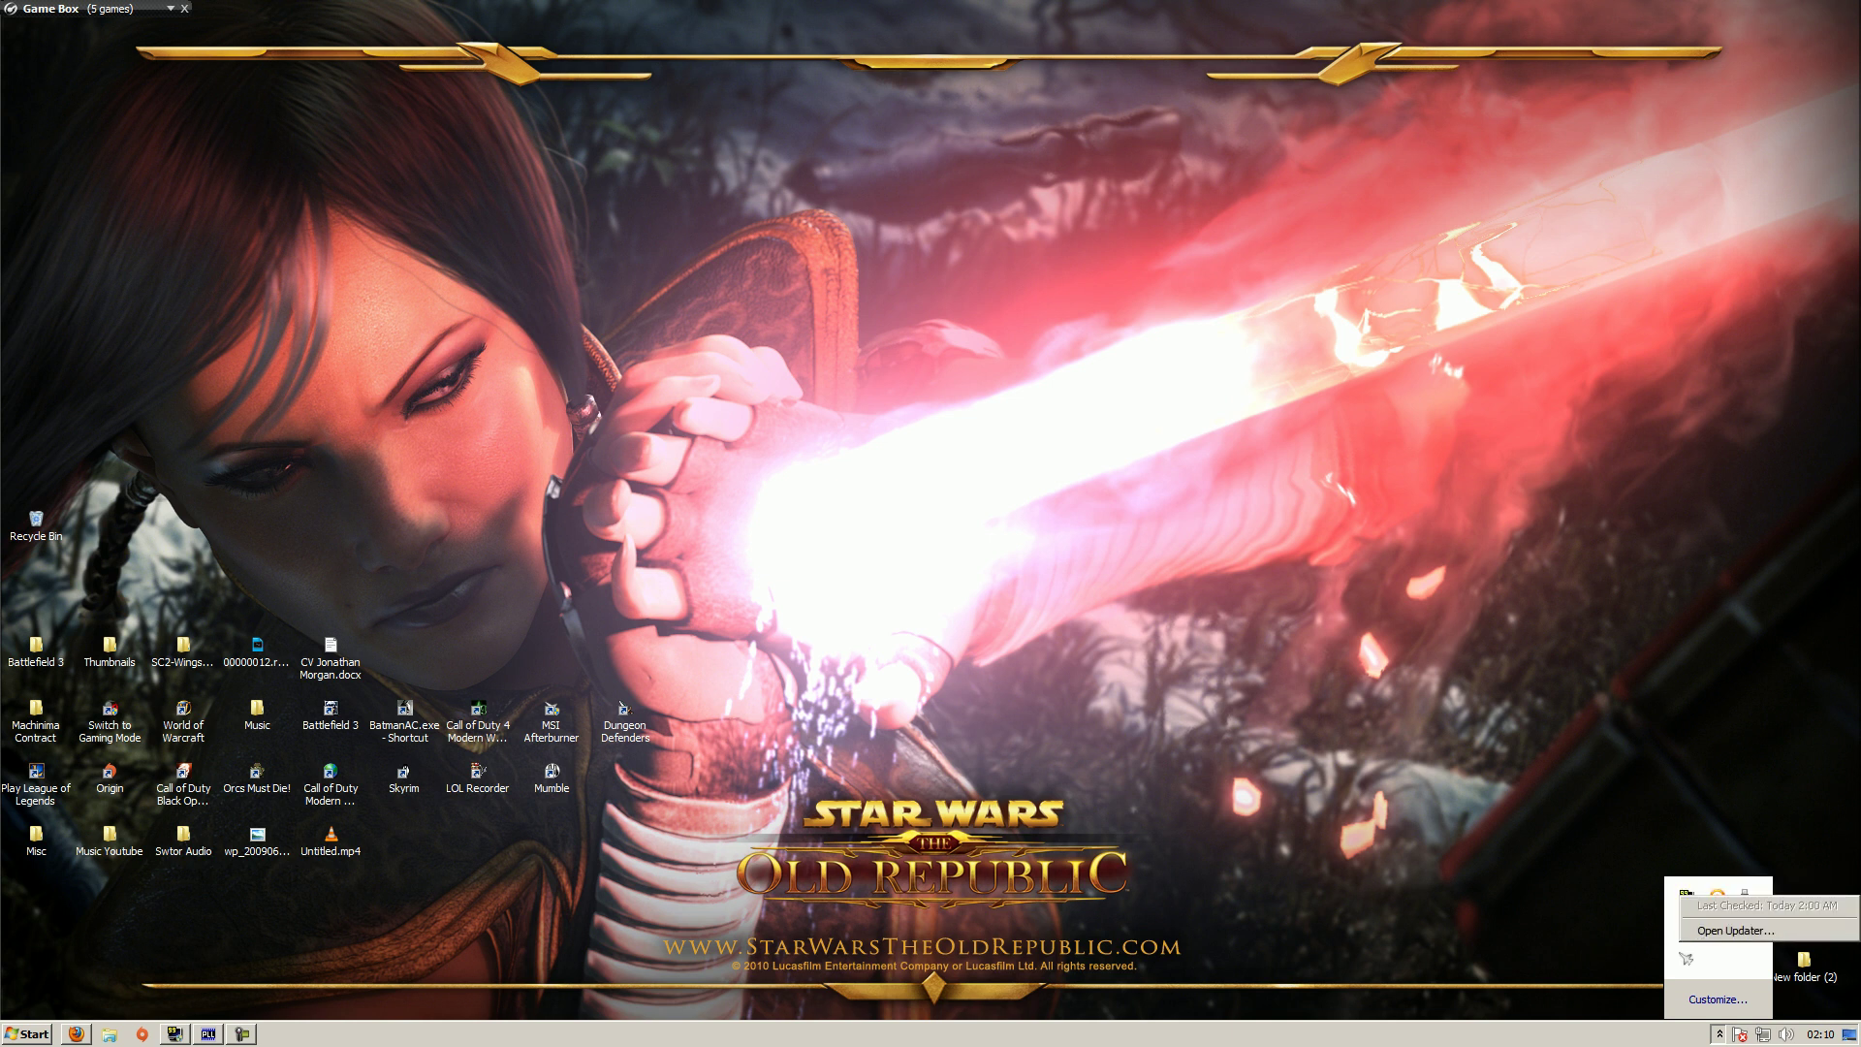
{"action": "left_click", "coordinate": [1711, 955]}
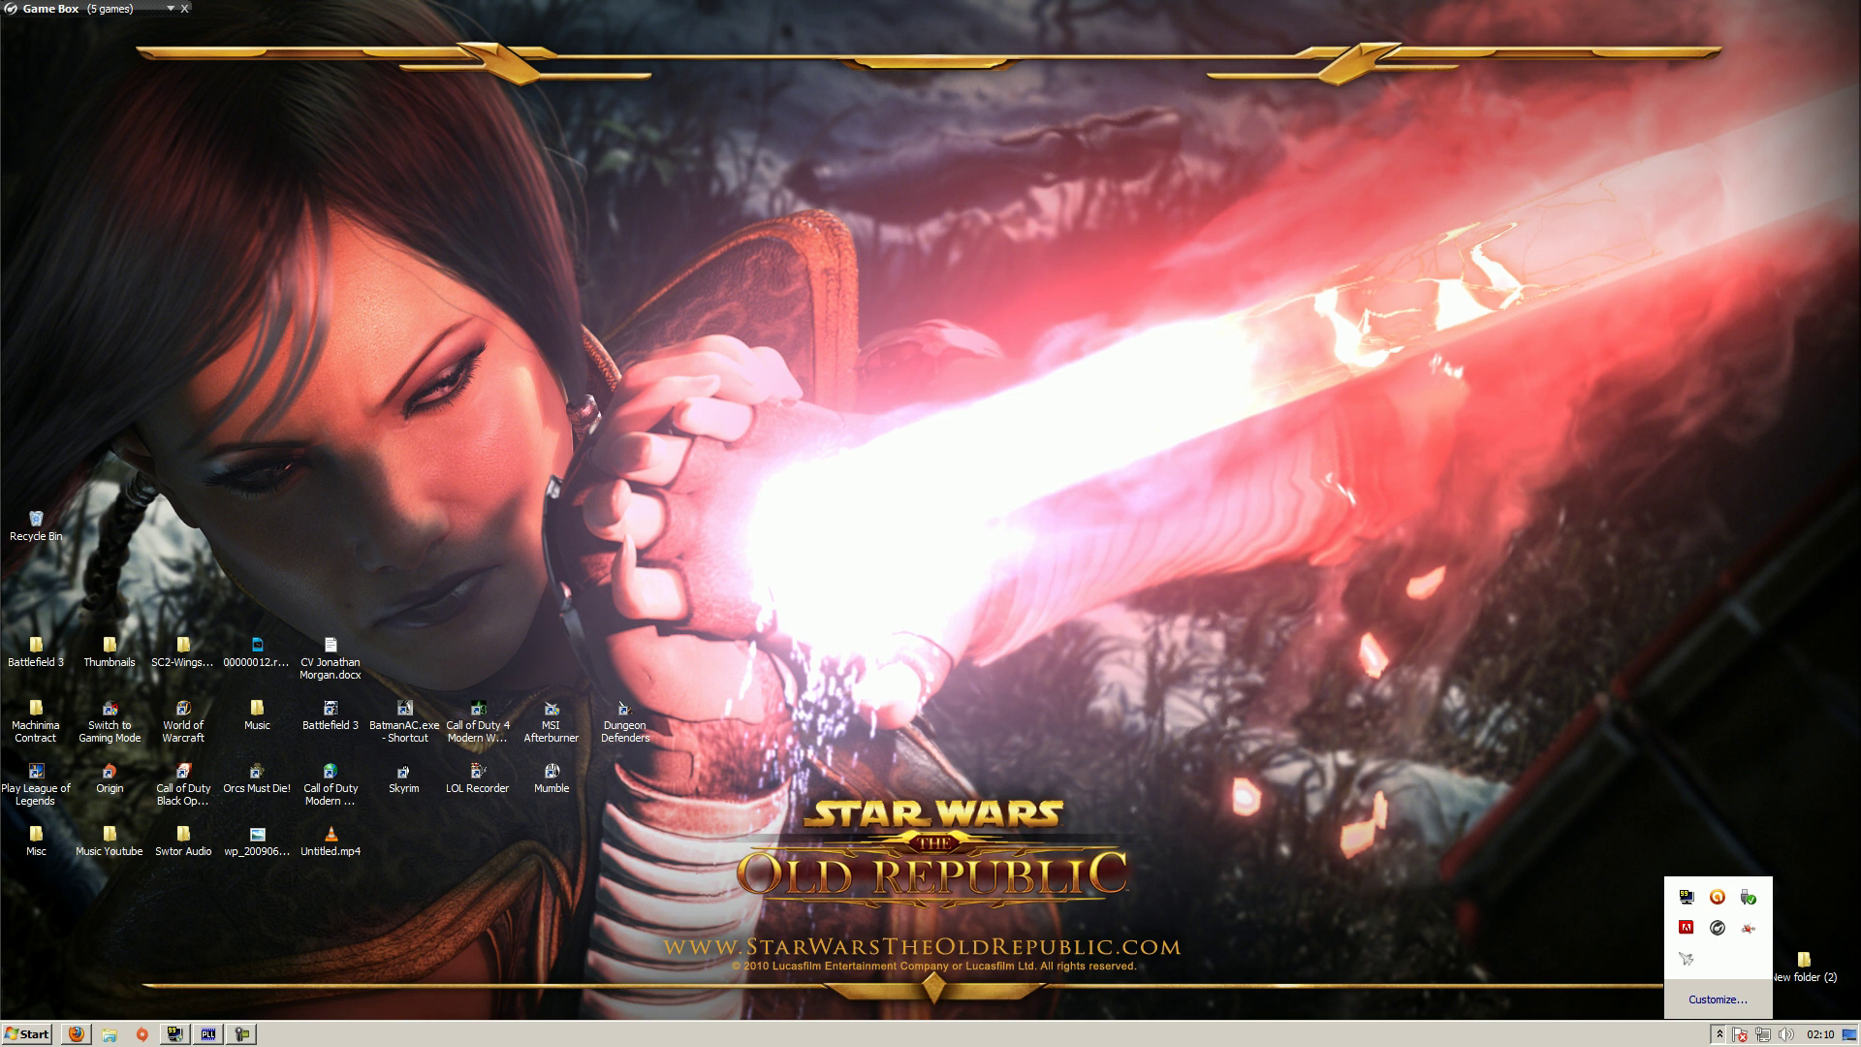
{"action": "key", "text": "Escape"}
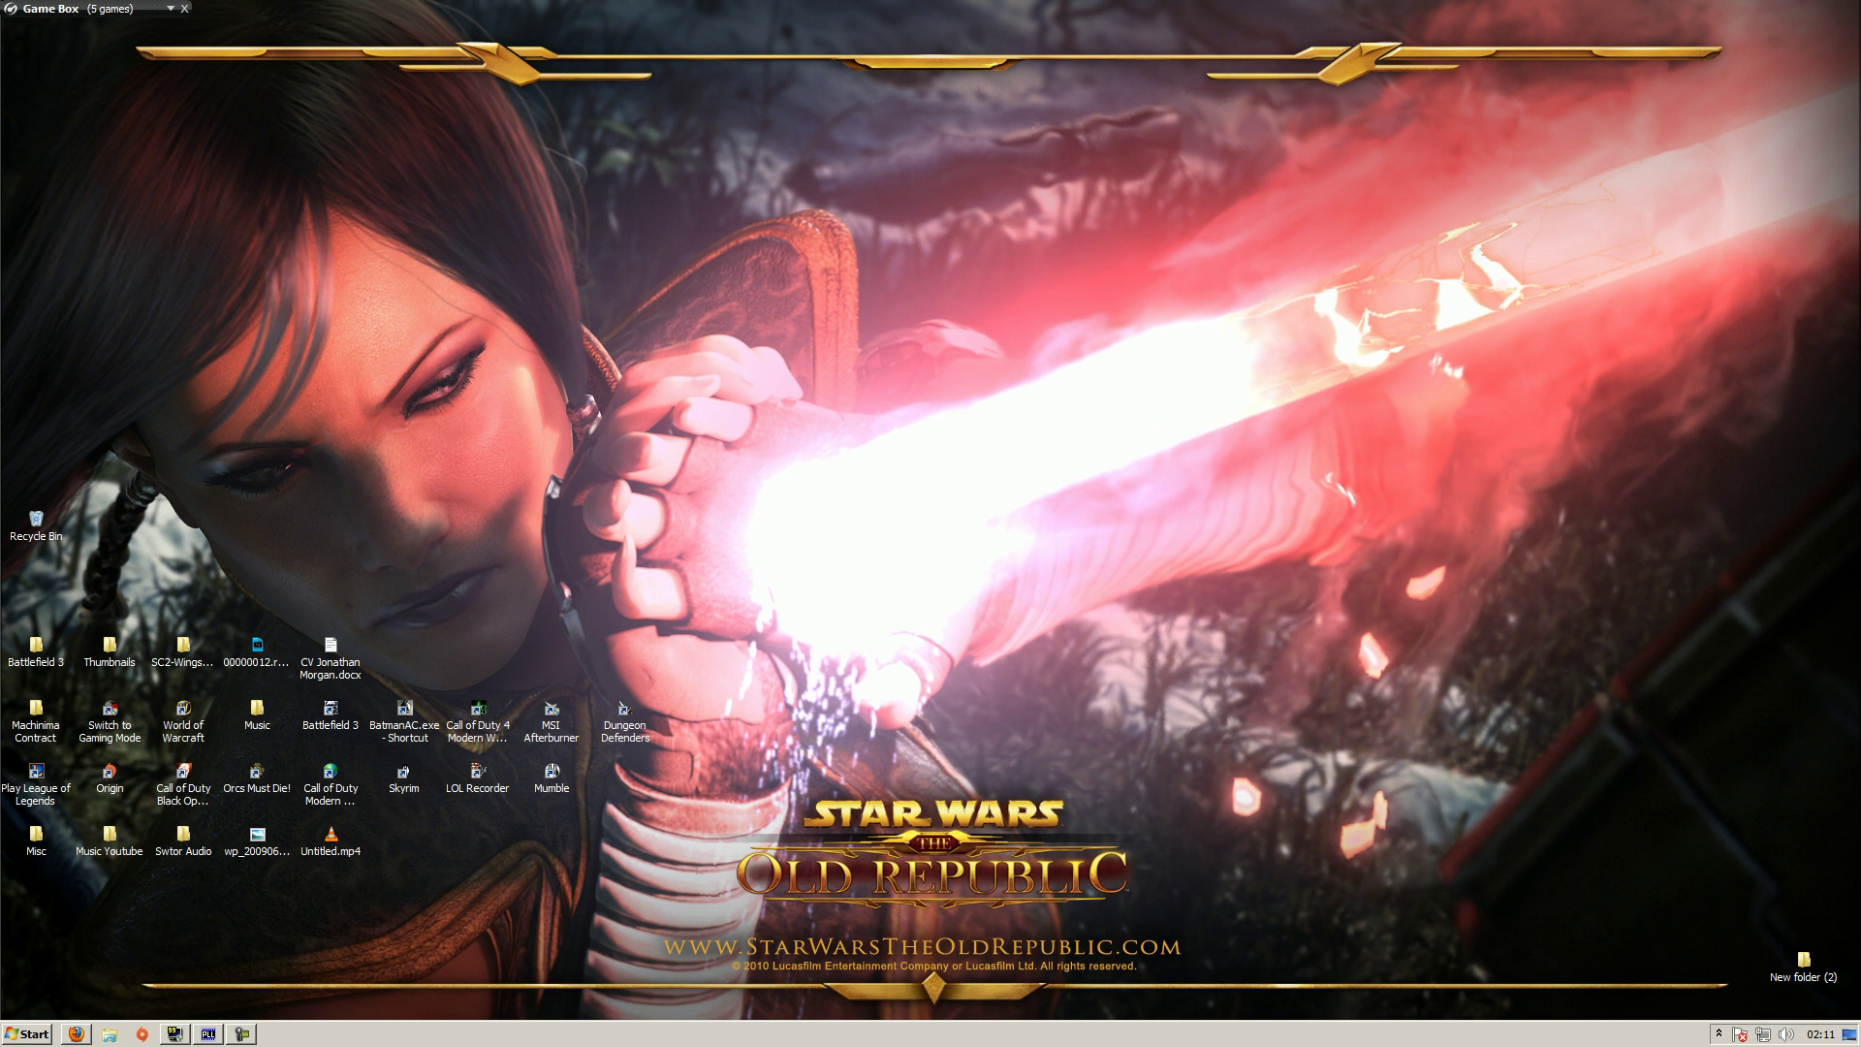
- Look at the Catalyst Control Center options for the first ATI Radeon HD 3800 Series graphics card and dismiss them
{"action": "left_click", "coordinate": [1719, 1033]}
{"action": "right_click", "coordinate": [1719, 896]}
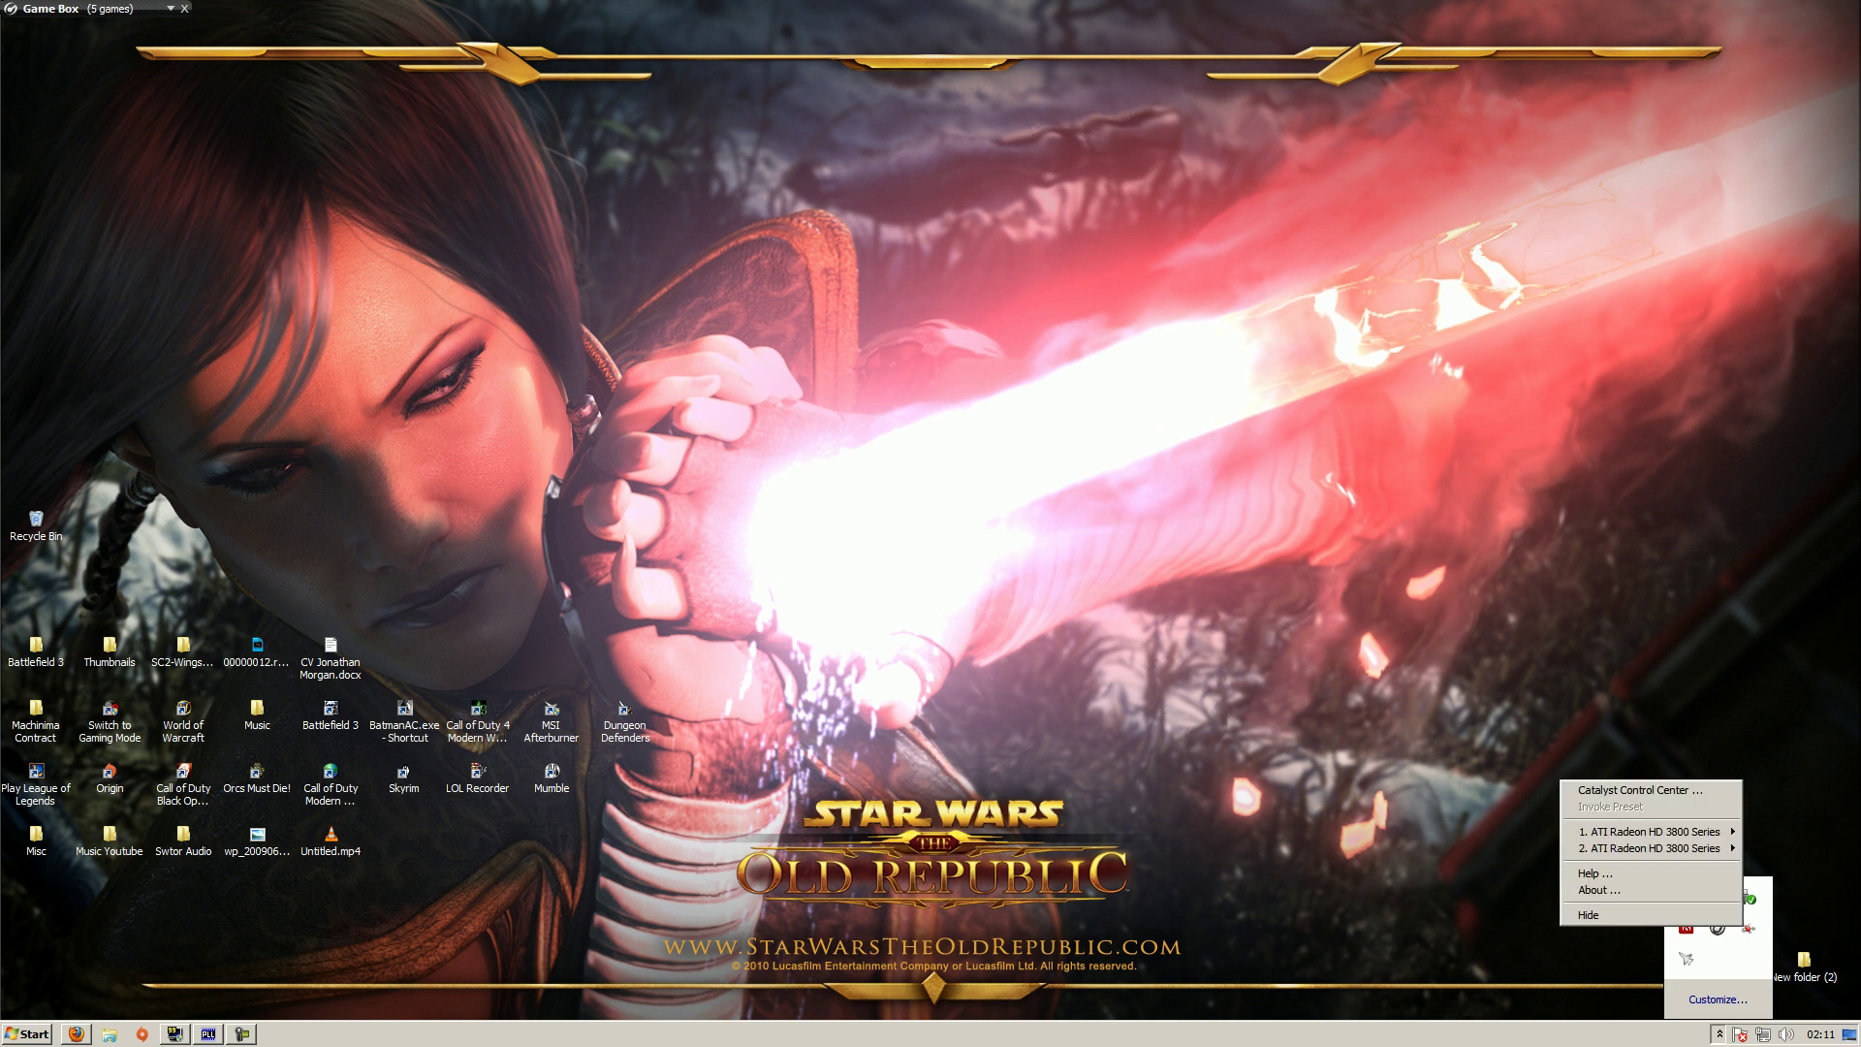
{"action": "mouse_move", "coordinate": [1648, 832]}
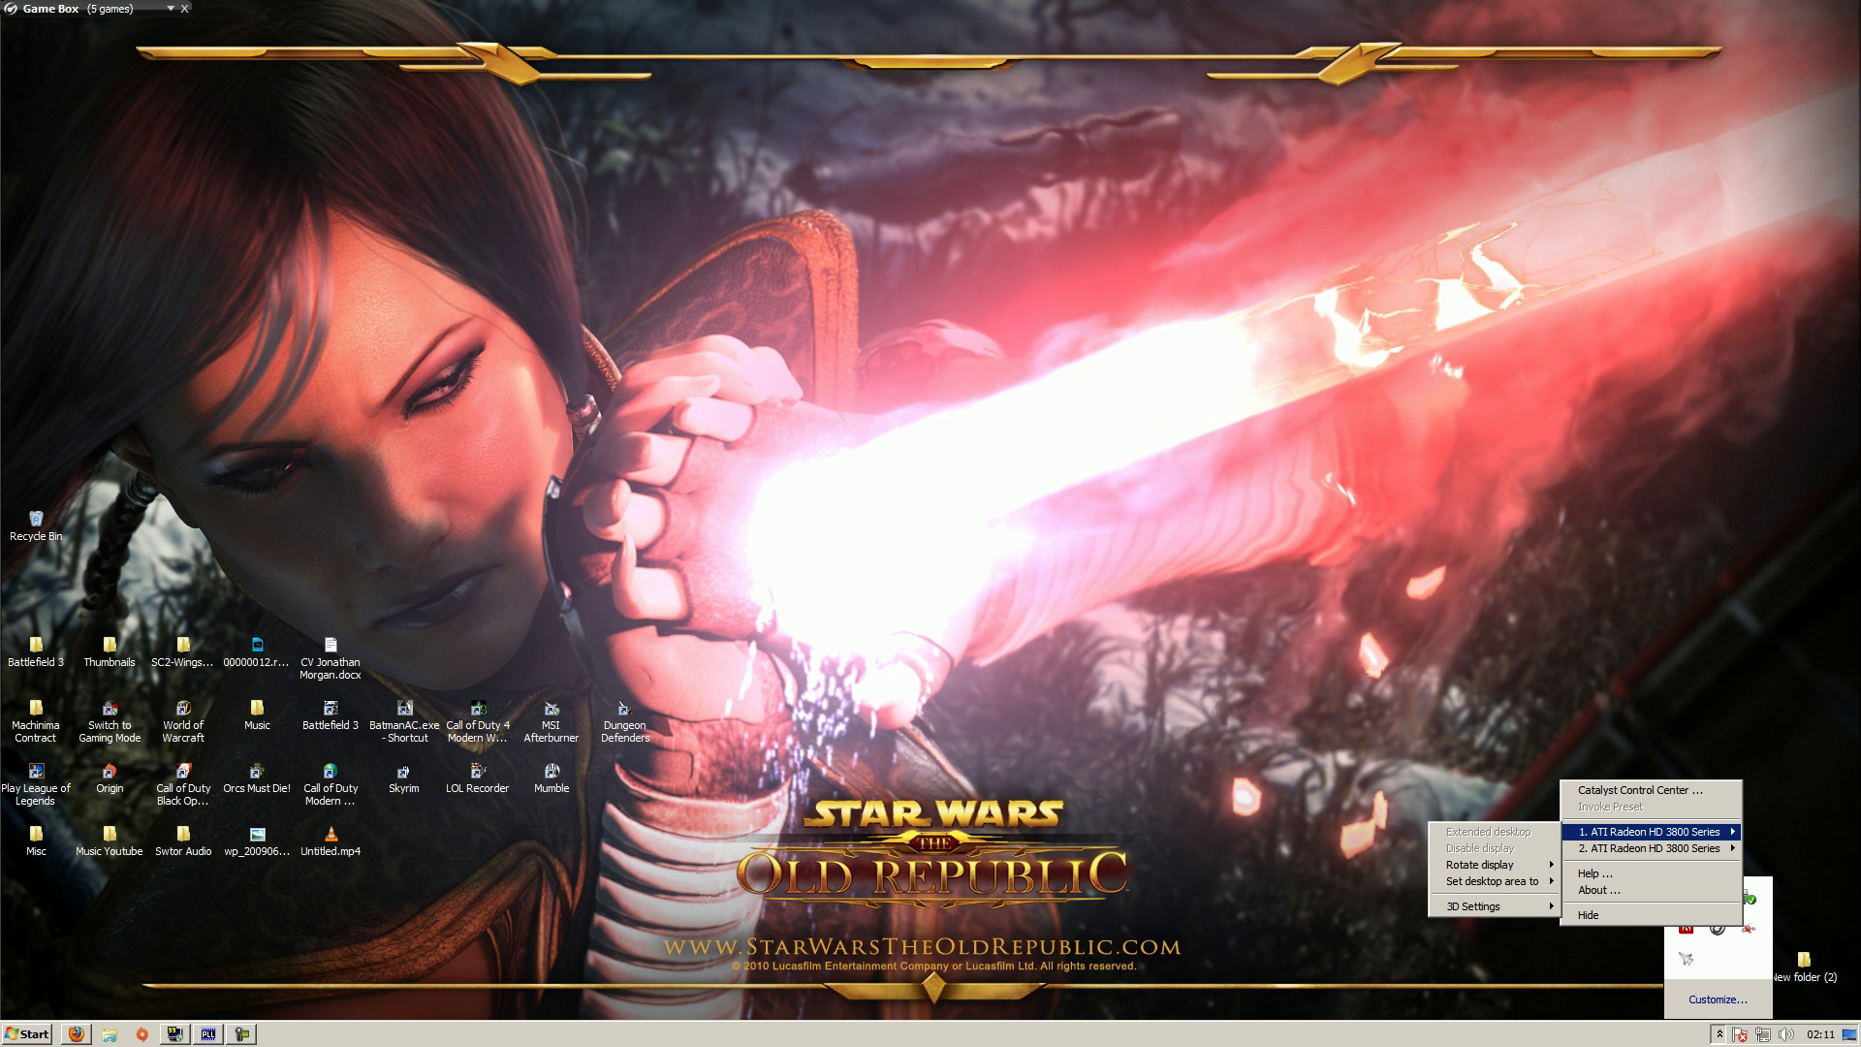
{"action": "mouse_move", "coordinate": [1493, 906]}
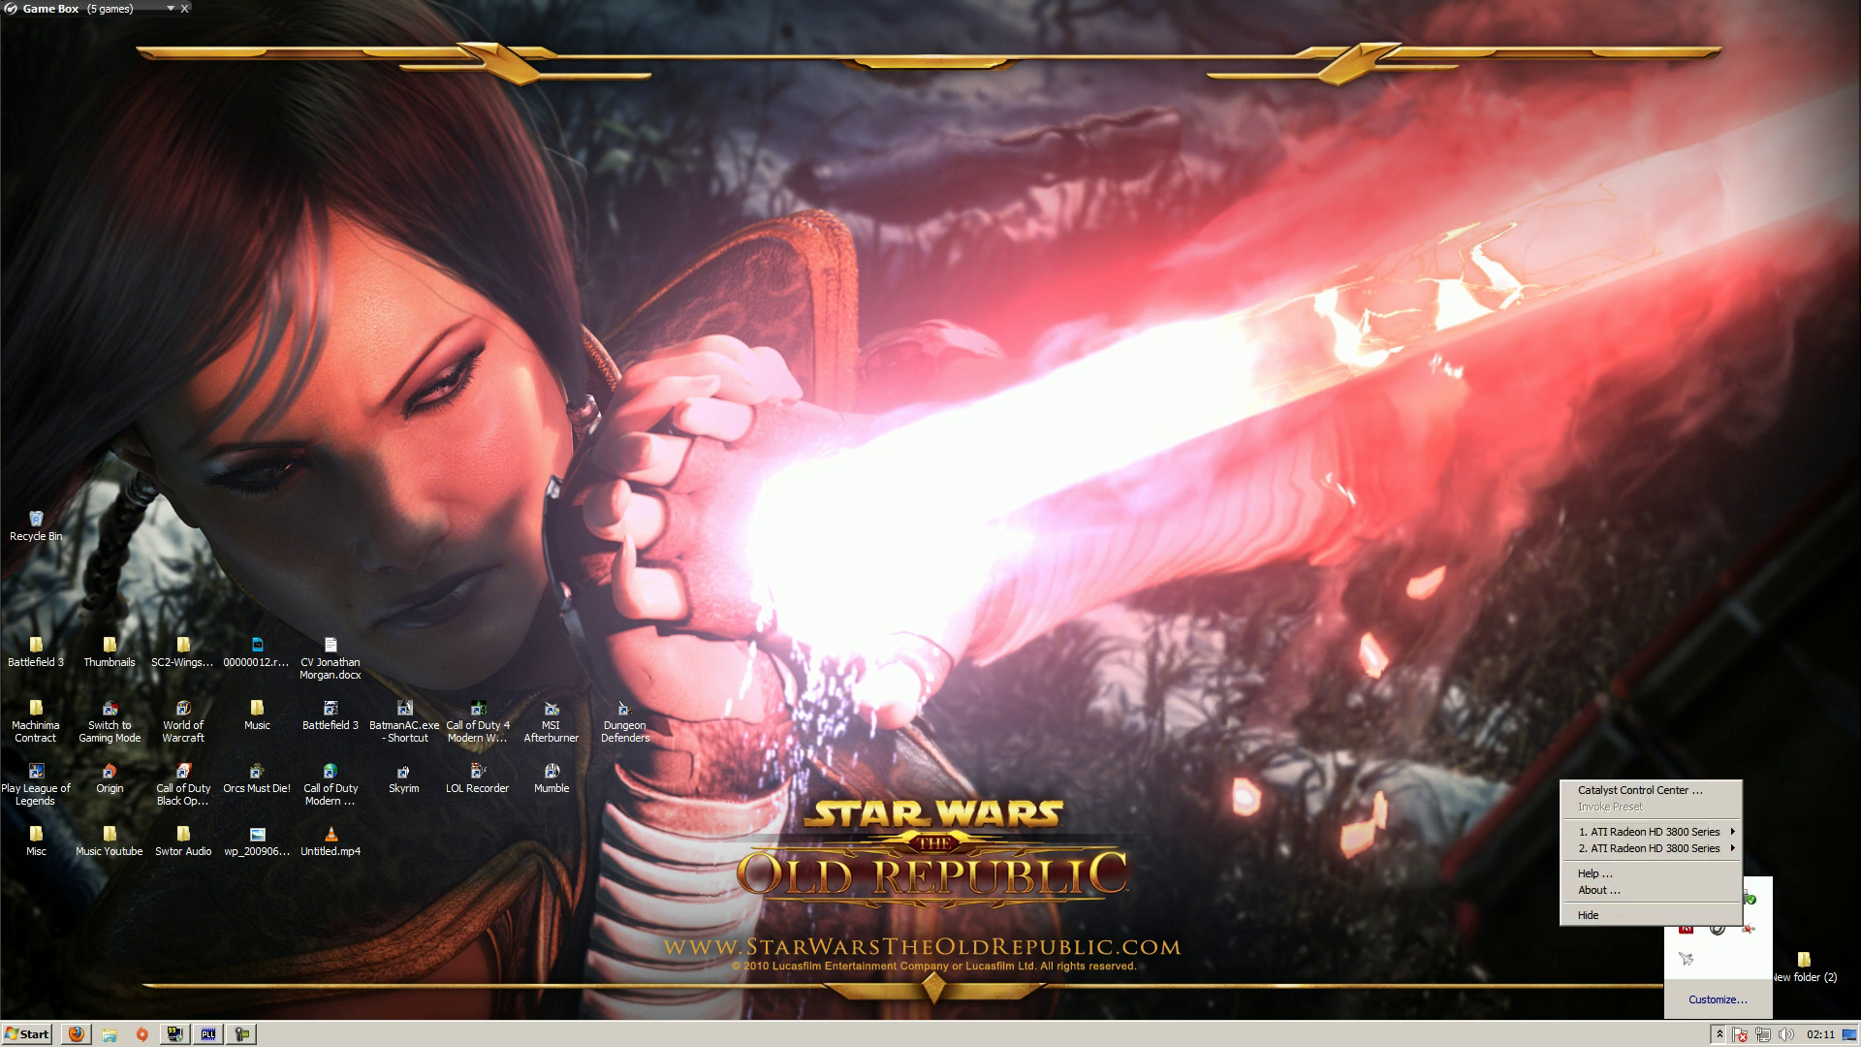
{"action": "key", "text": "Escape"}
- Open the Roaming application data folder by running %appdata%
{"action": "key", "text": "super"}
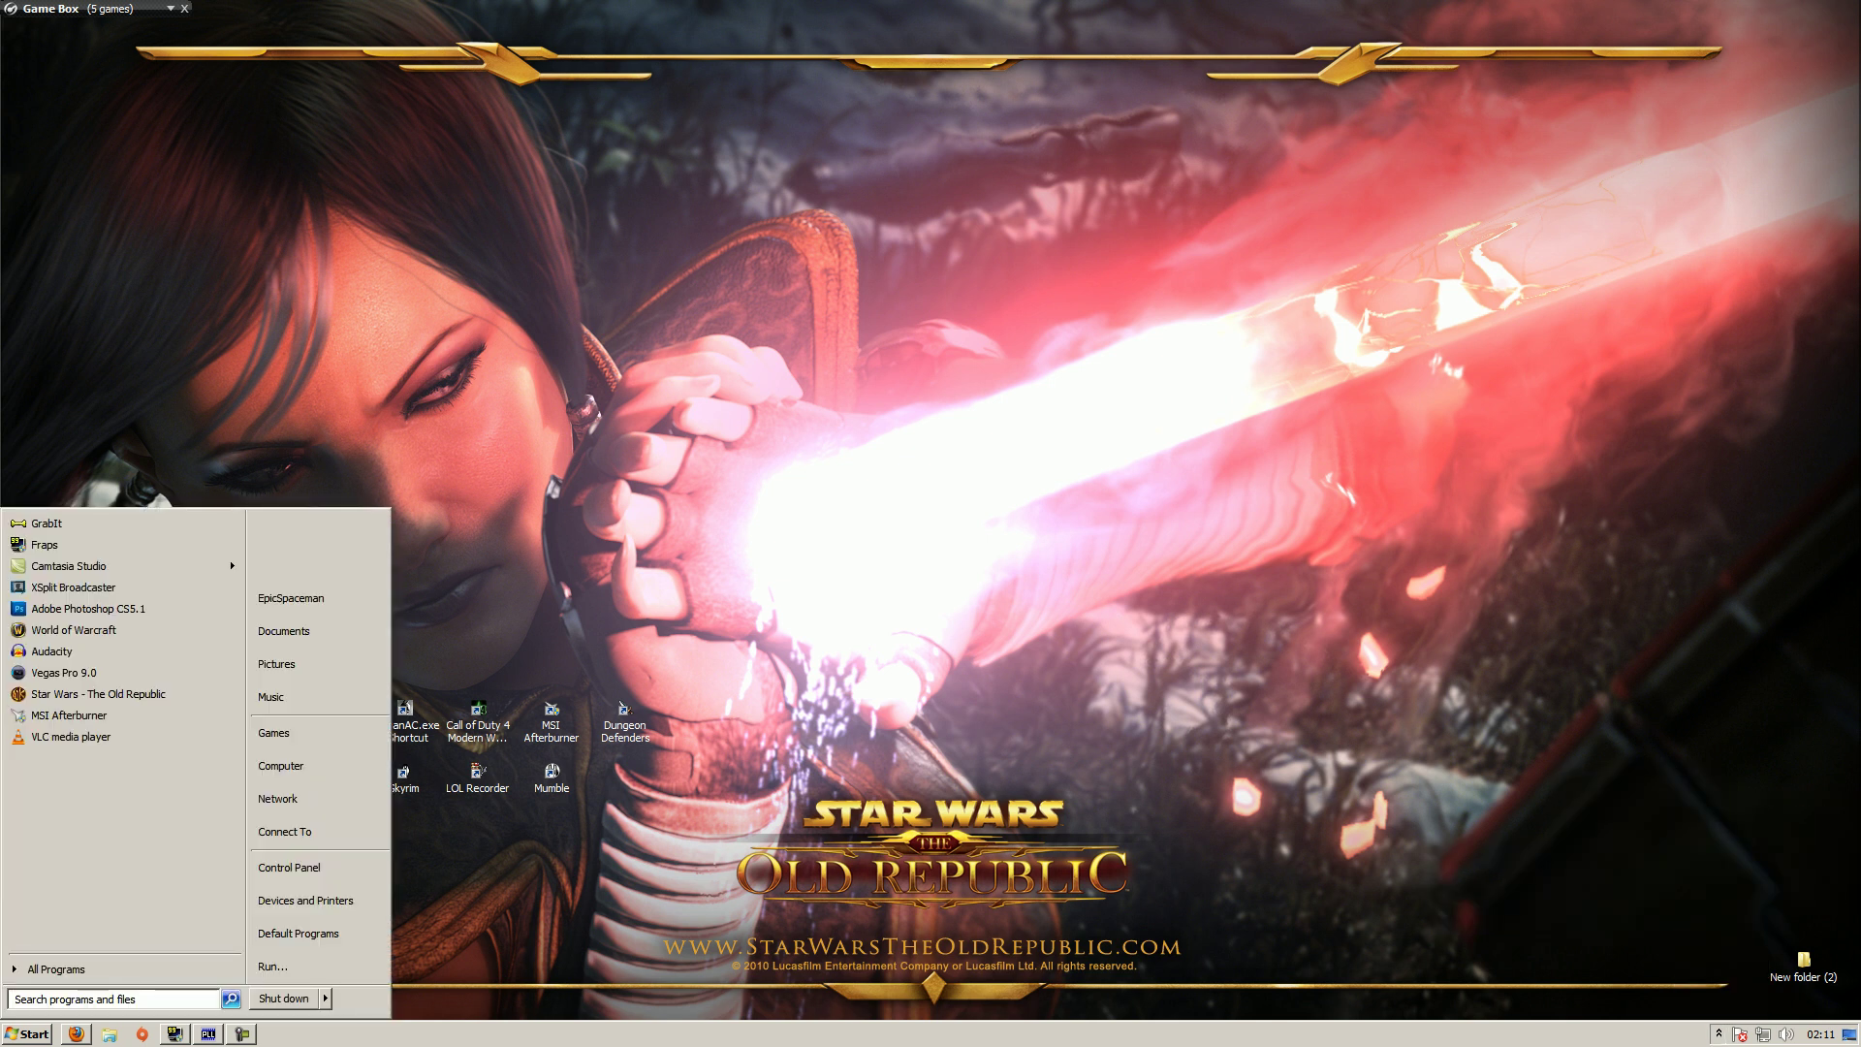
{"action": "key", "text": "Up"}
{"action": "key", "text": "Return"}
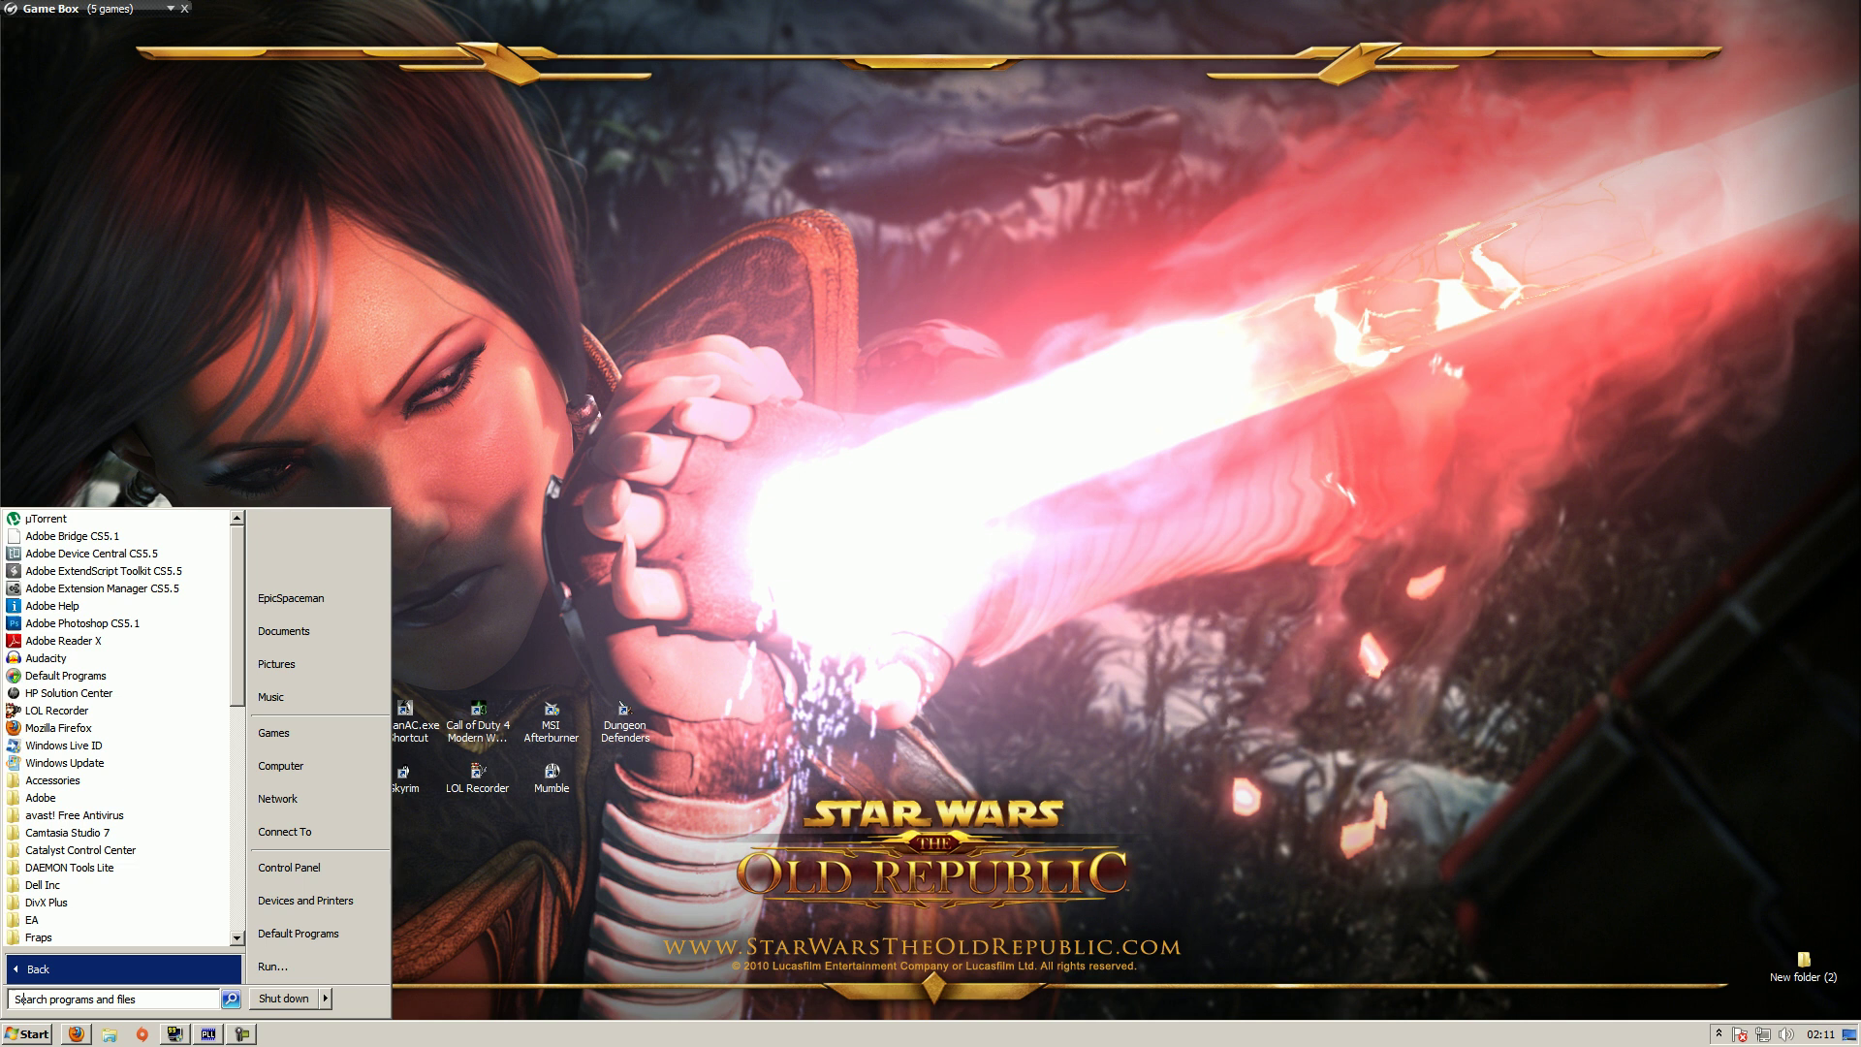
{"action": "type", "text": "%"}
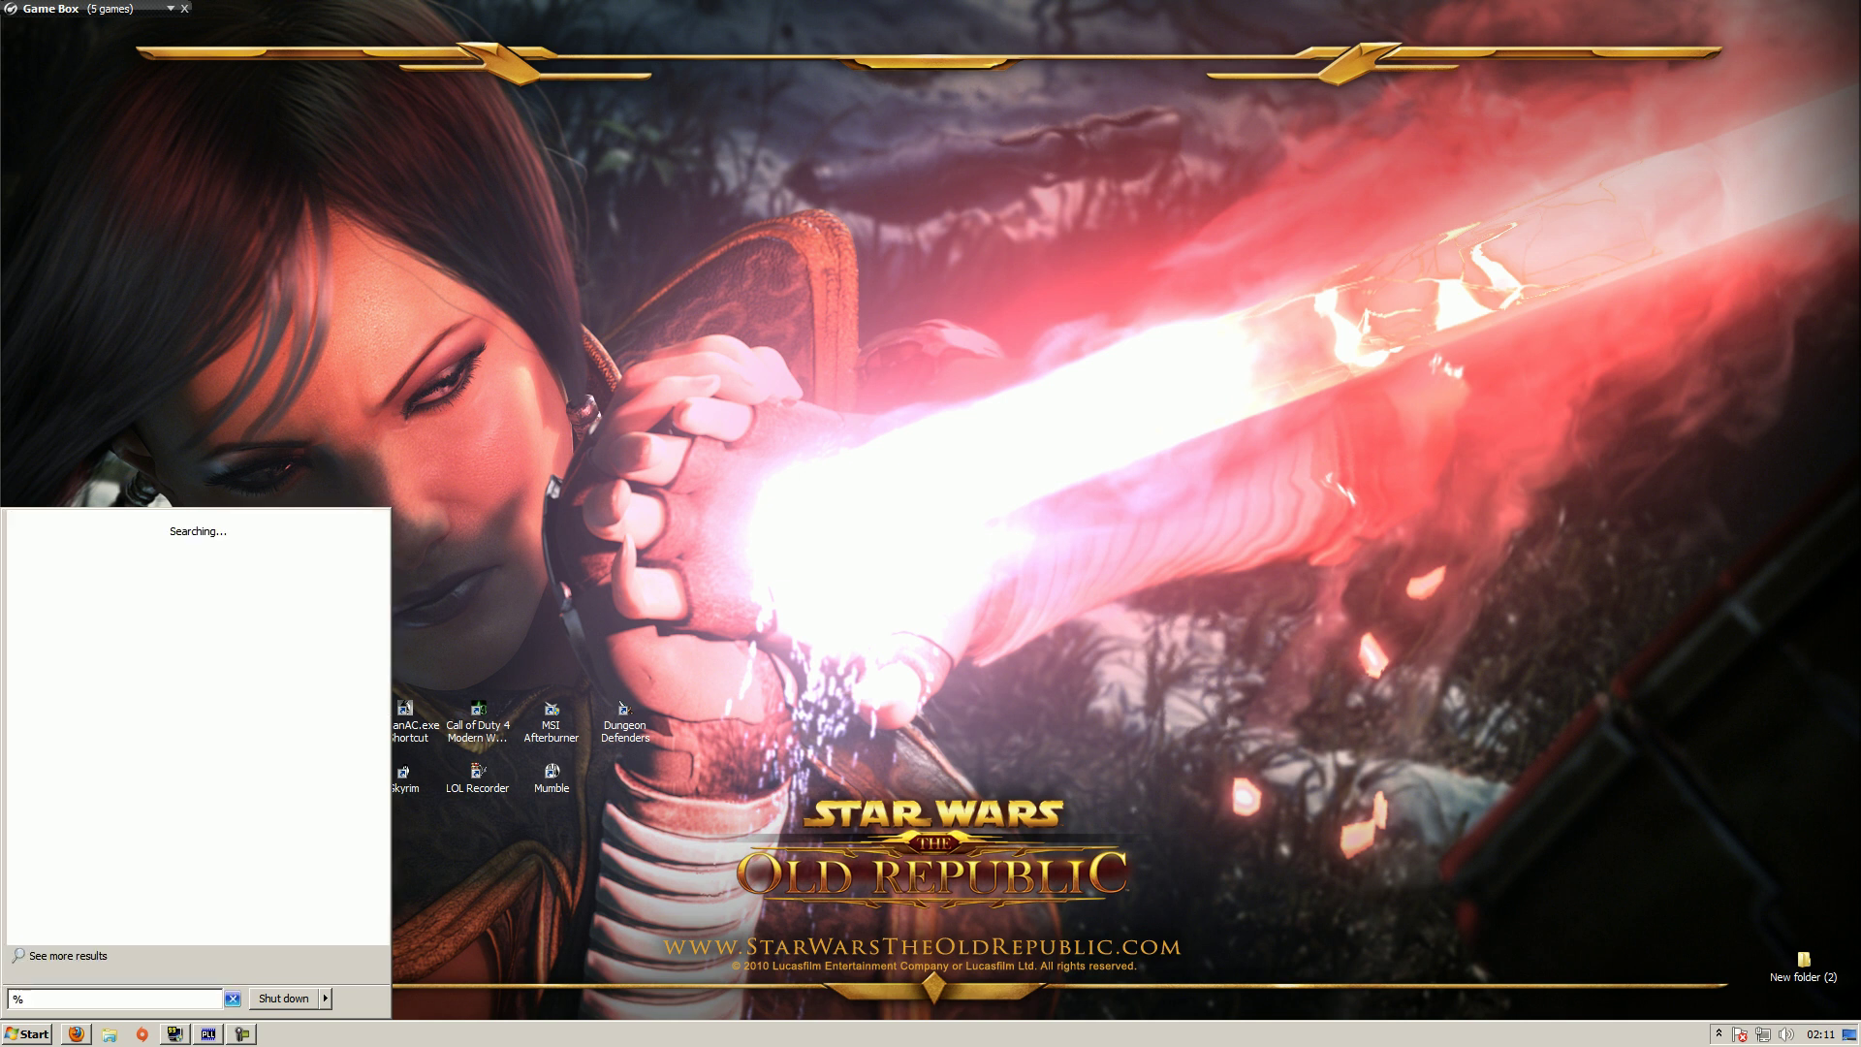
{"action": "type", "text": "appdata%"}
{"action": "key", "text": "Return"}
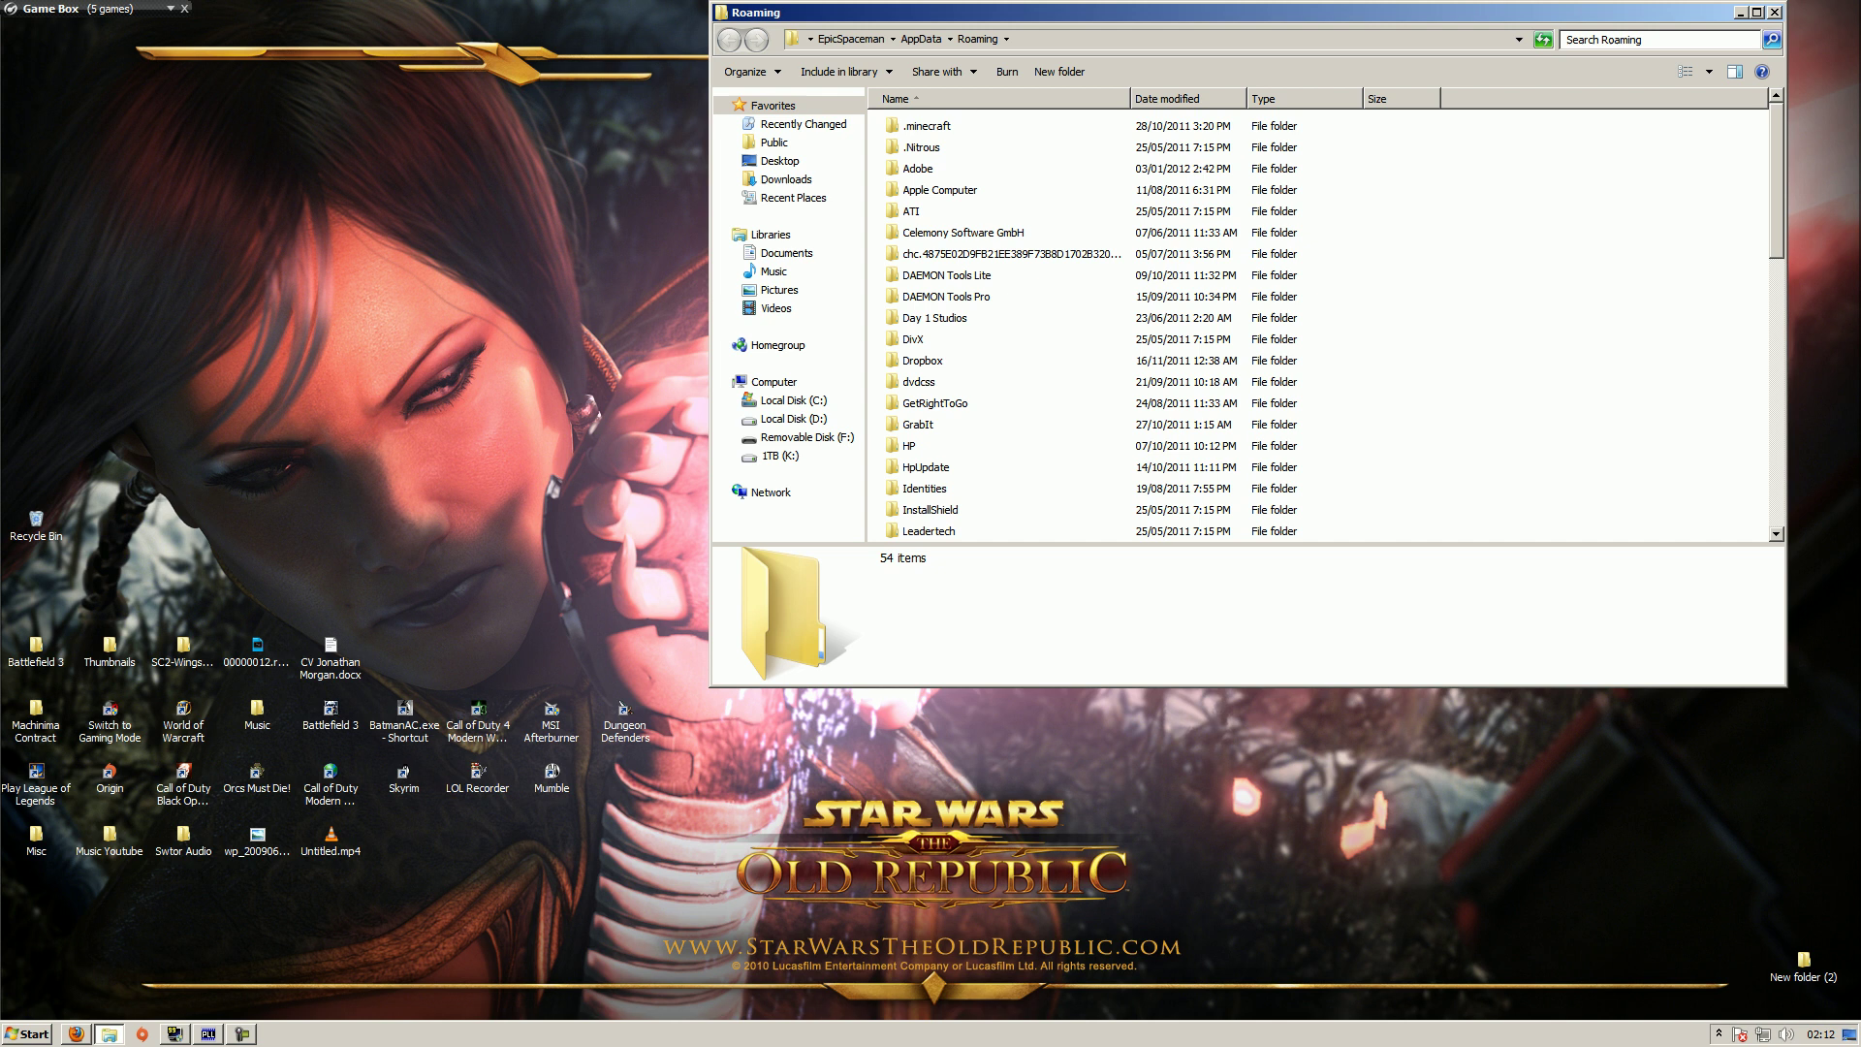
- Look through the Roaming folder, go up to AppData and into Local, and return to Roaming
{"action": "left_click", "coordinate": [1008, 339]}
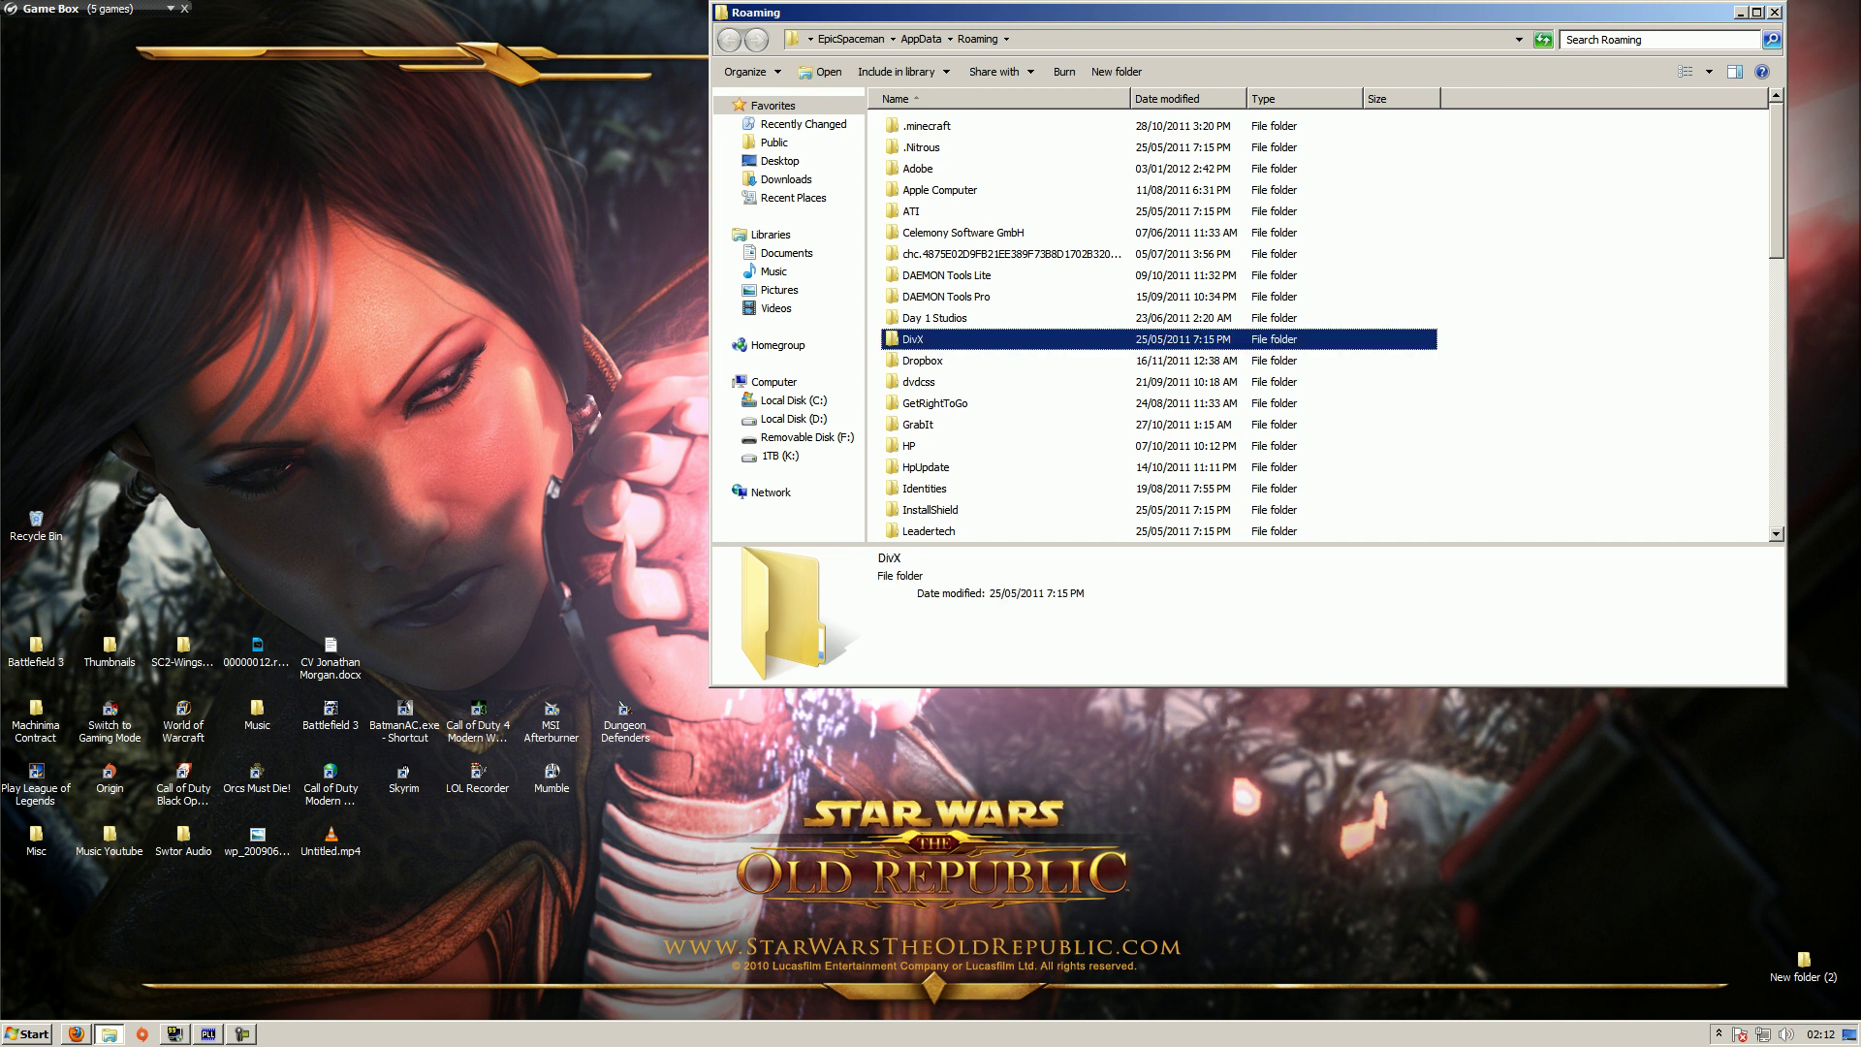
{"action": "scroll", "coordinate": [1124, 325], "scroll_direction": "down", "scroll_amount": 2}
{"action": "scroll", "coordinate": [1125, 329], "scroll_direction": "down", "scroll_amount": 1}
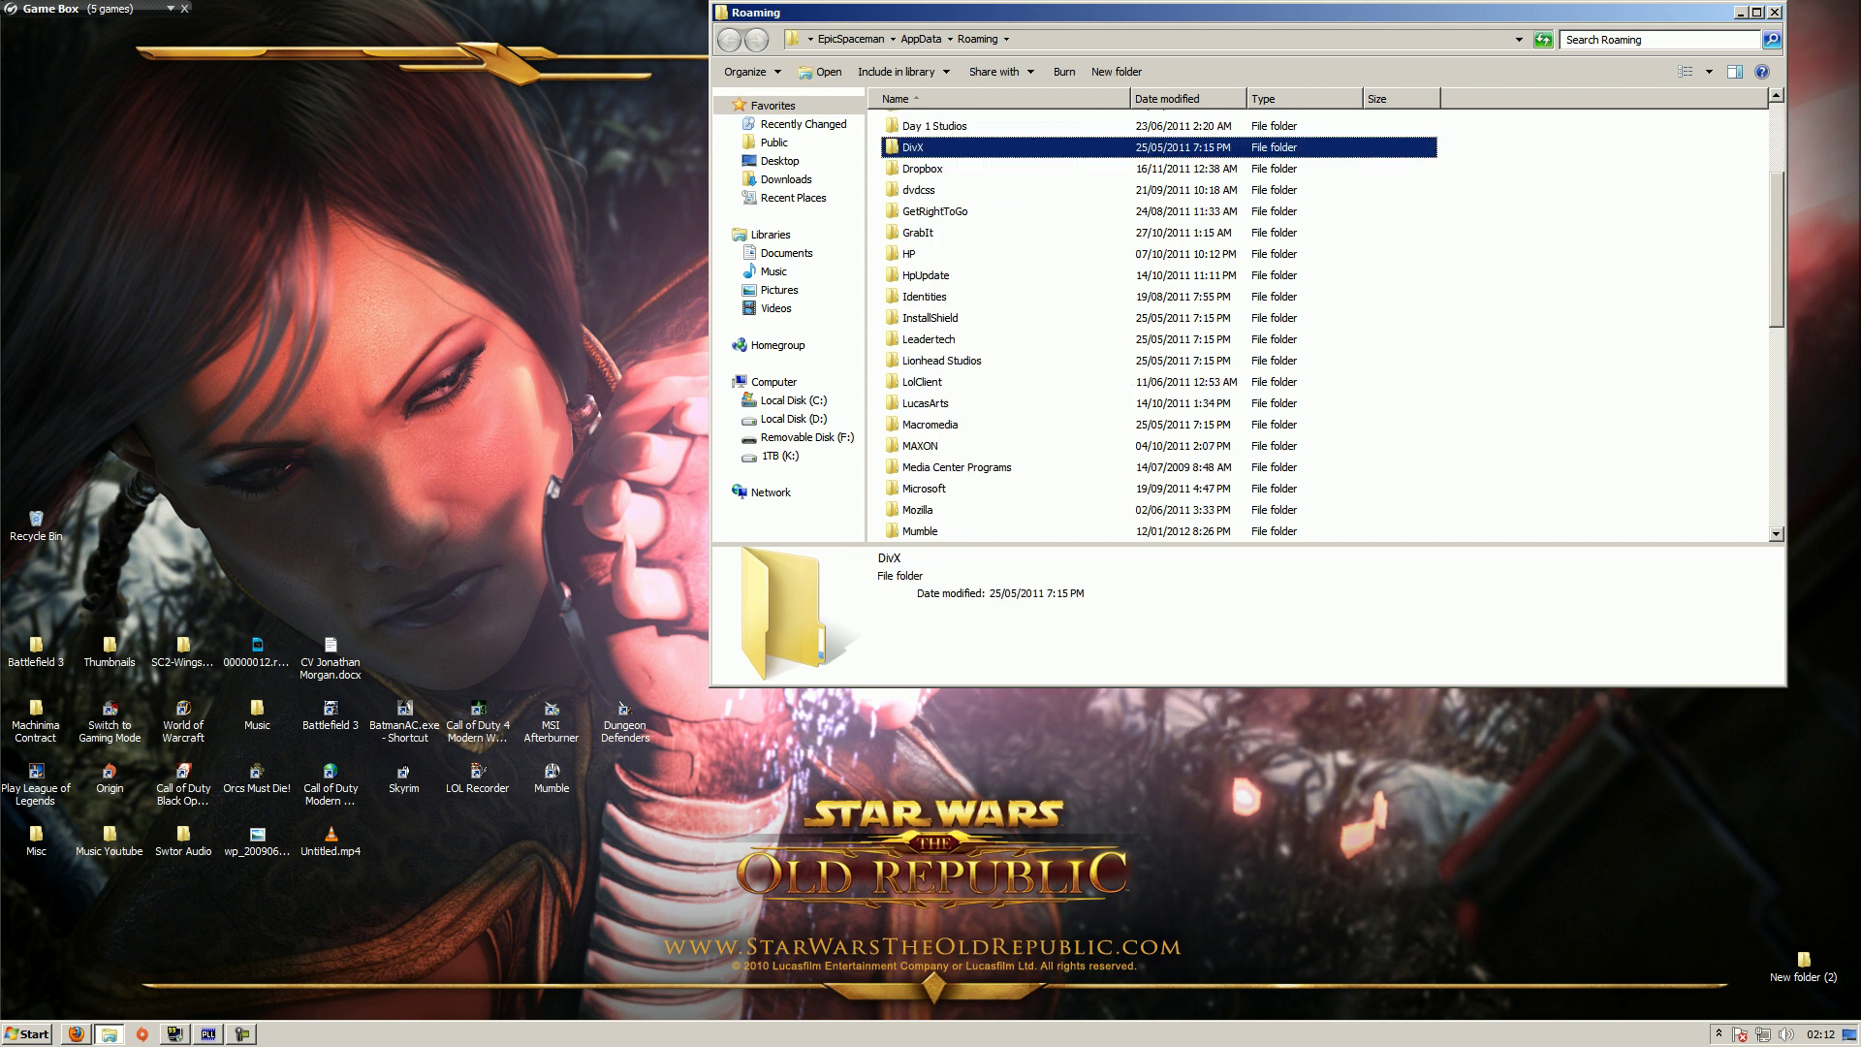
{"action": "scroll", "coordinate": [1125, 329], "scroll_direction": "up", "scroll_amount": 3}
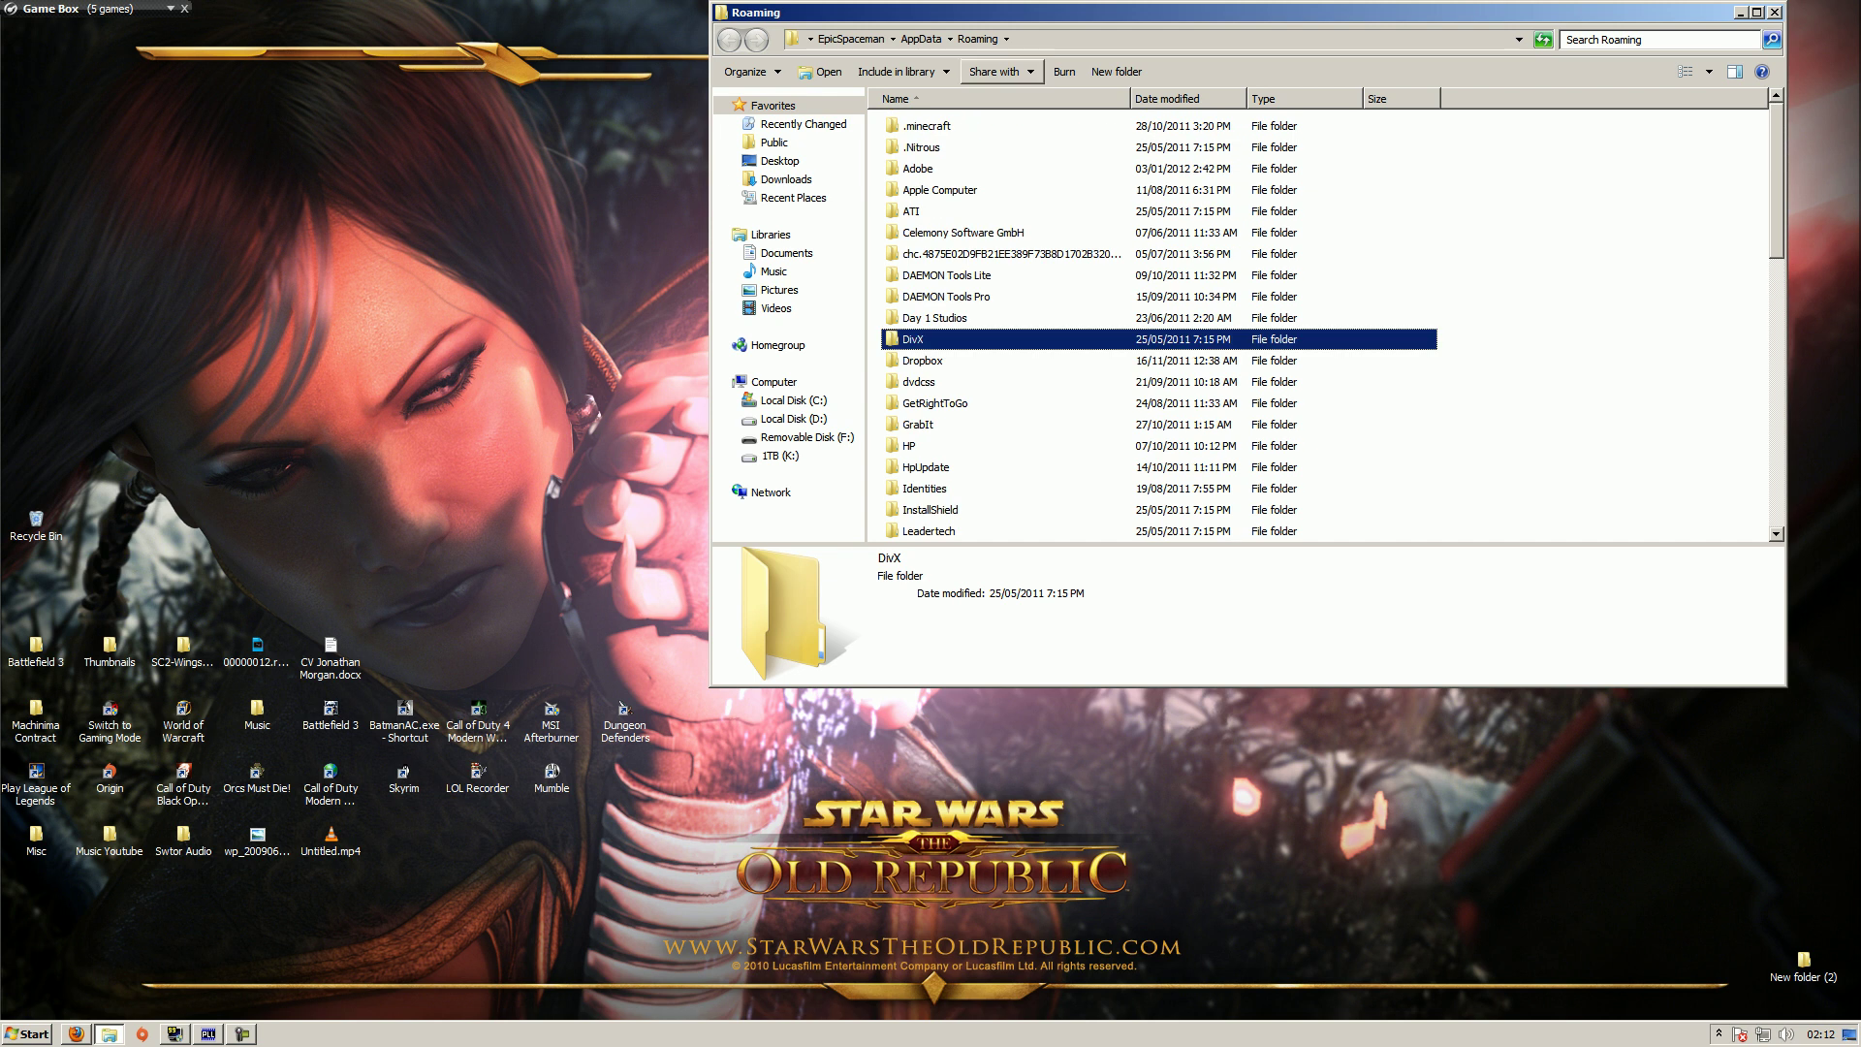
{"action": "left_click", "coordinate": [921, 38]}
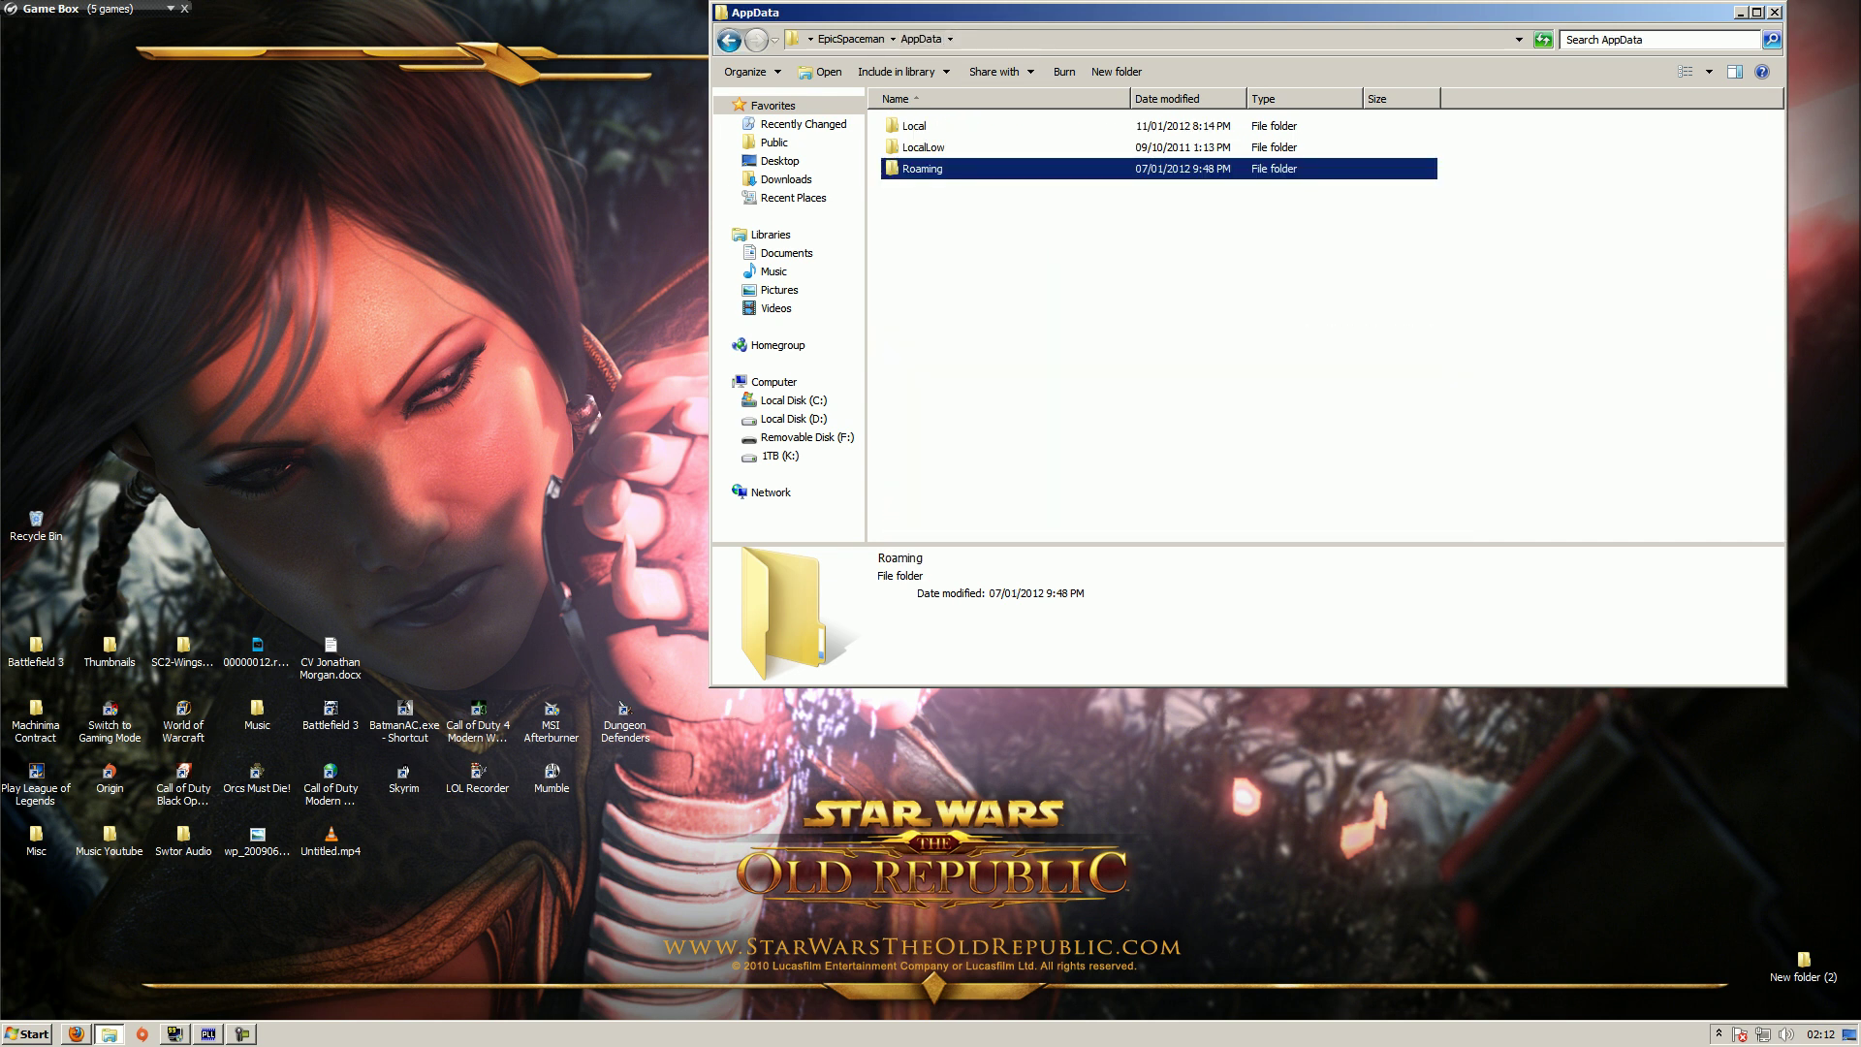
{"action": "double_click", "coordinate": [914, 126]}
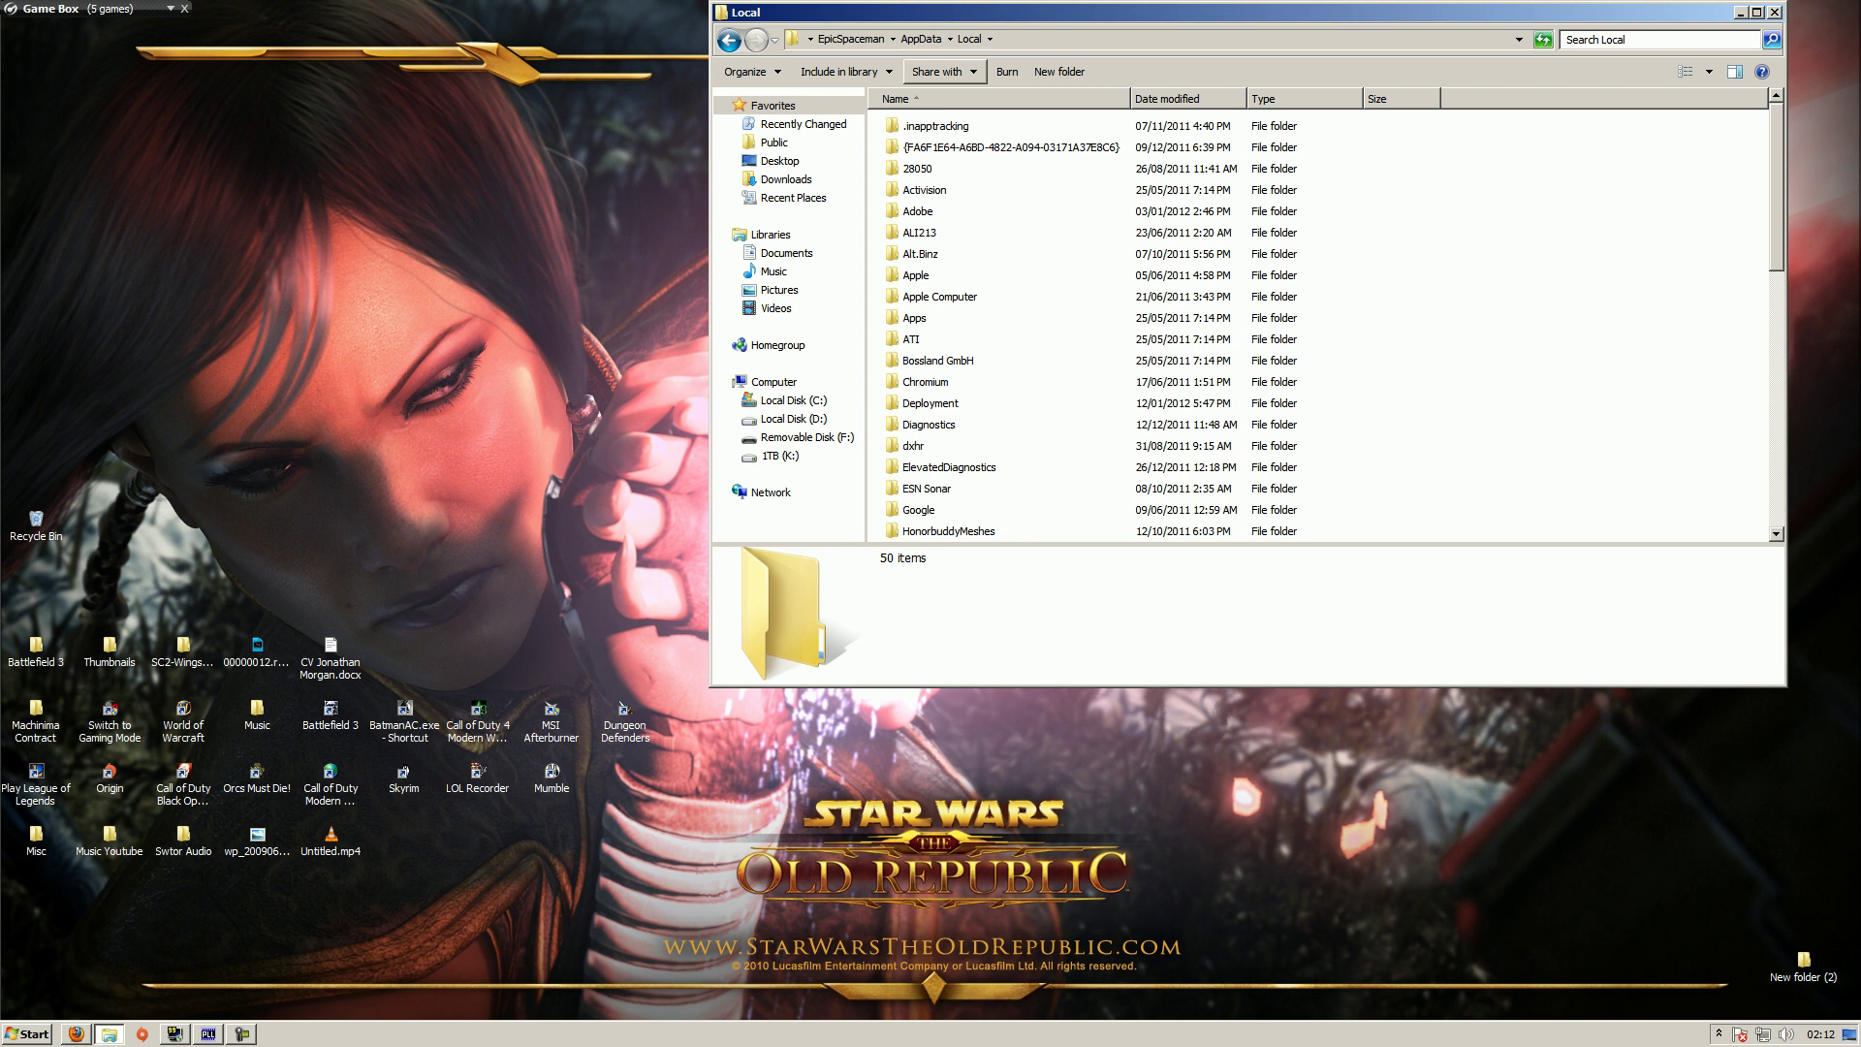
{"action": "left_click", "coordinate": [729, 40]}
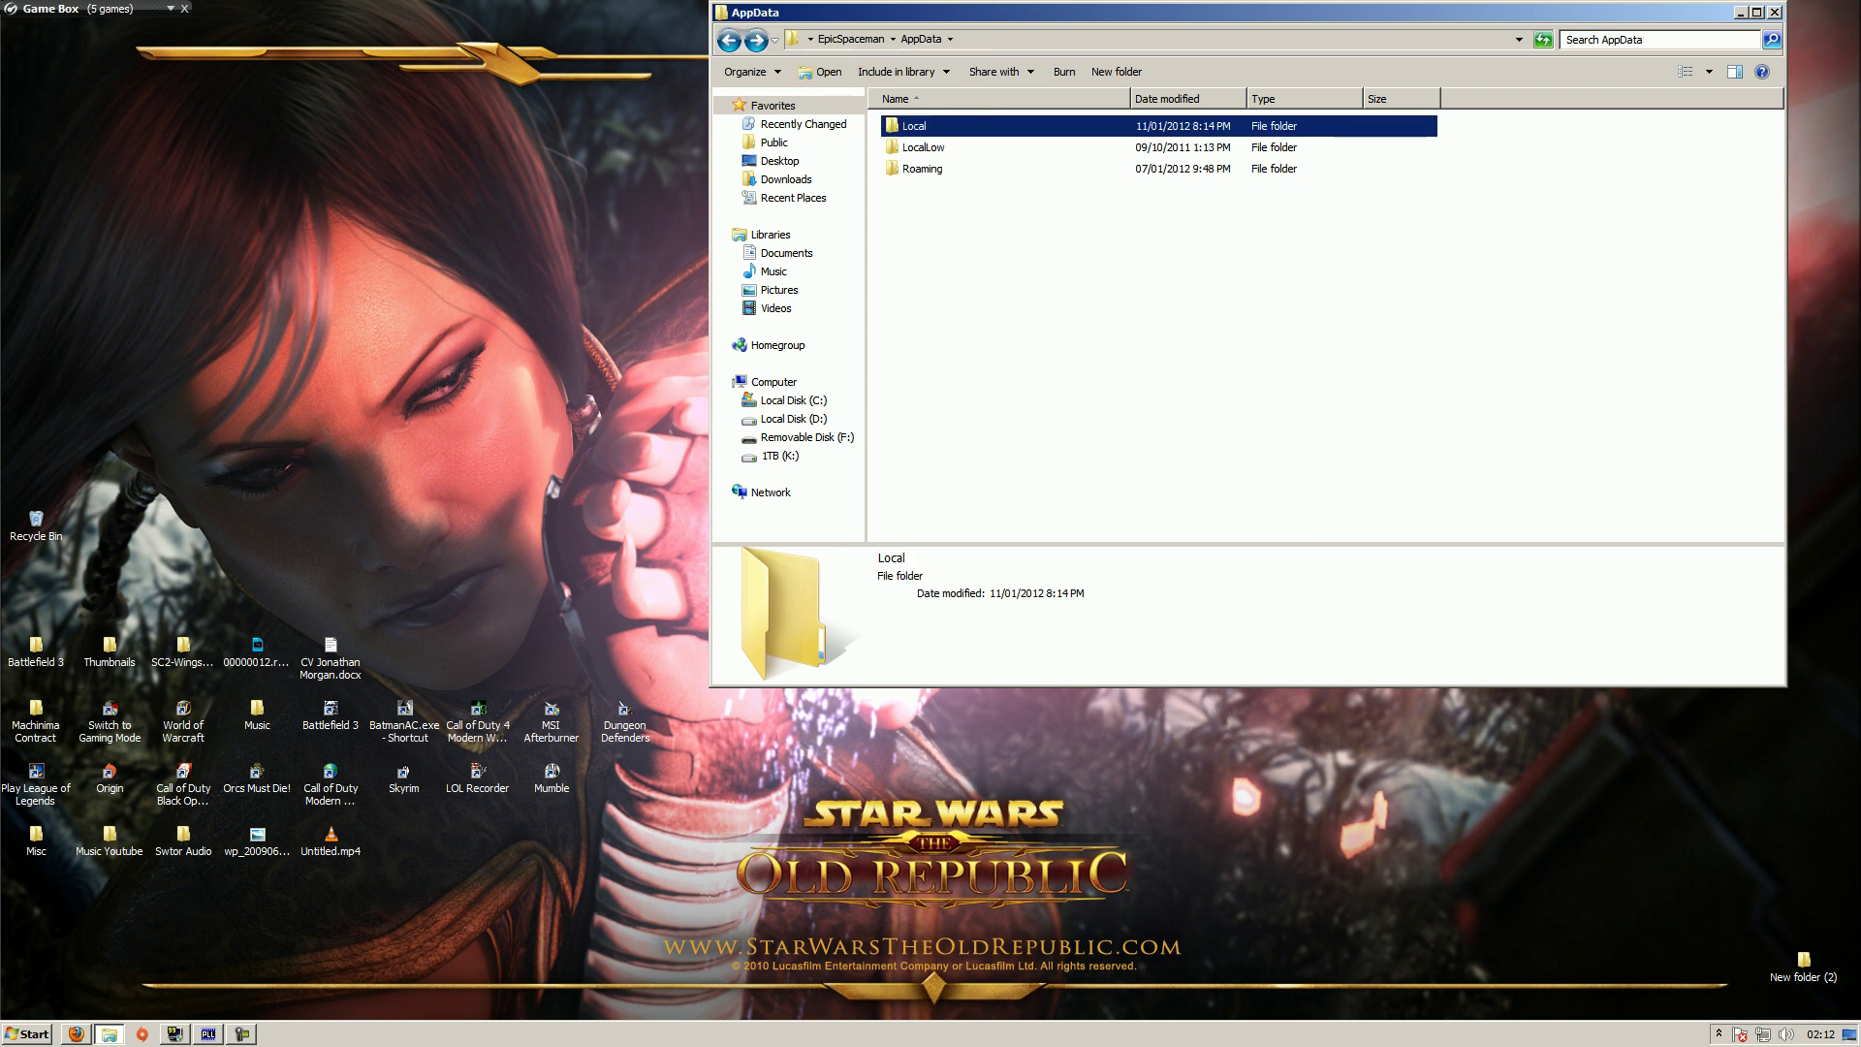
{"action": "left_click", "coordinate": [729, 40]}
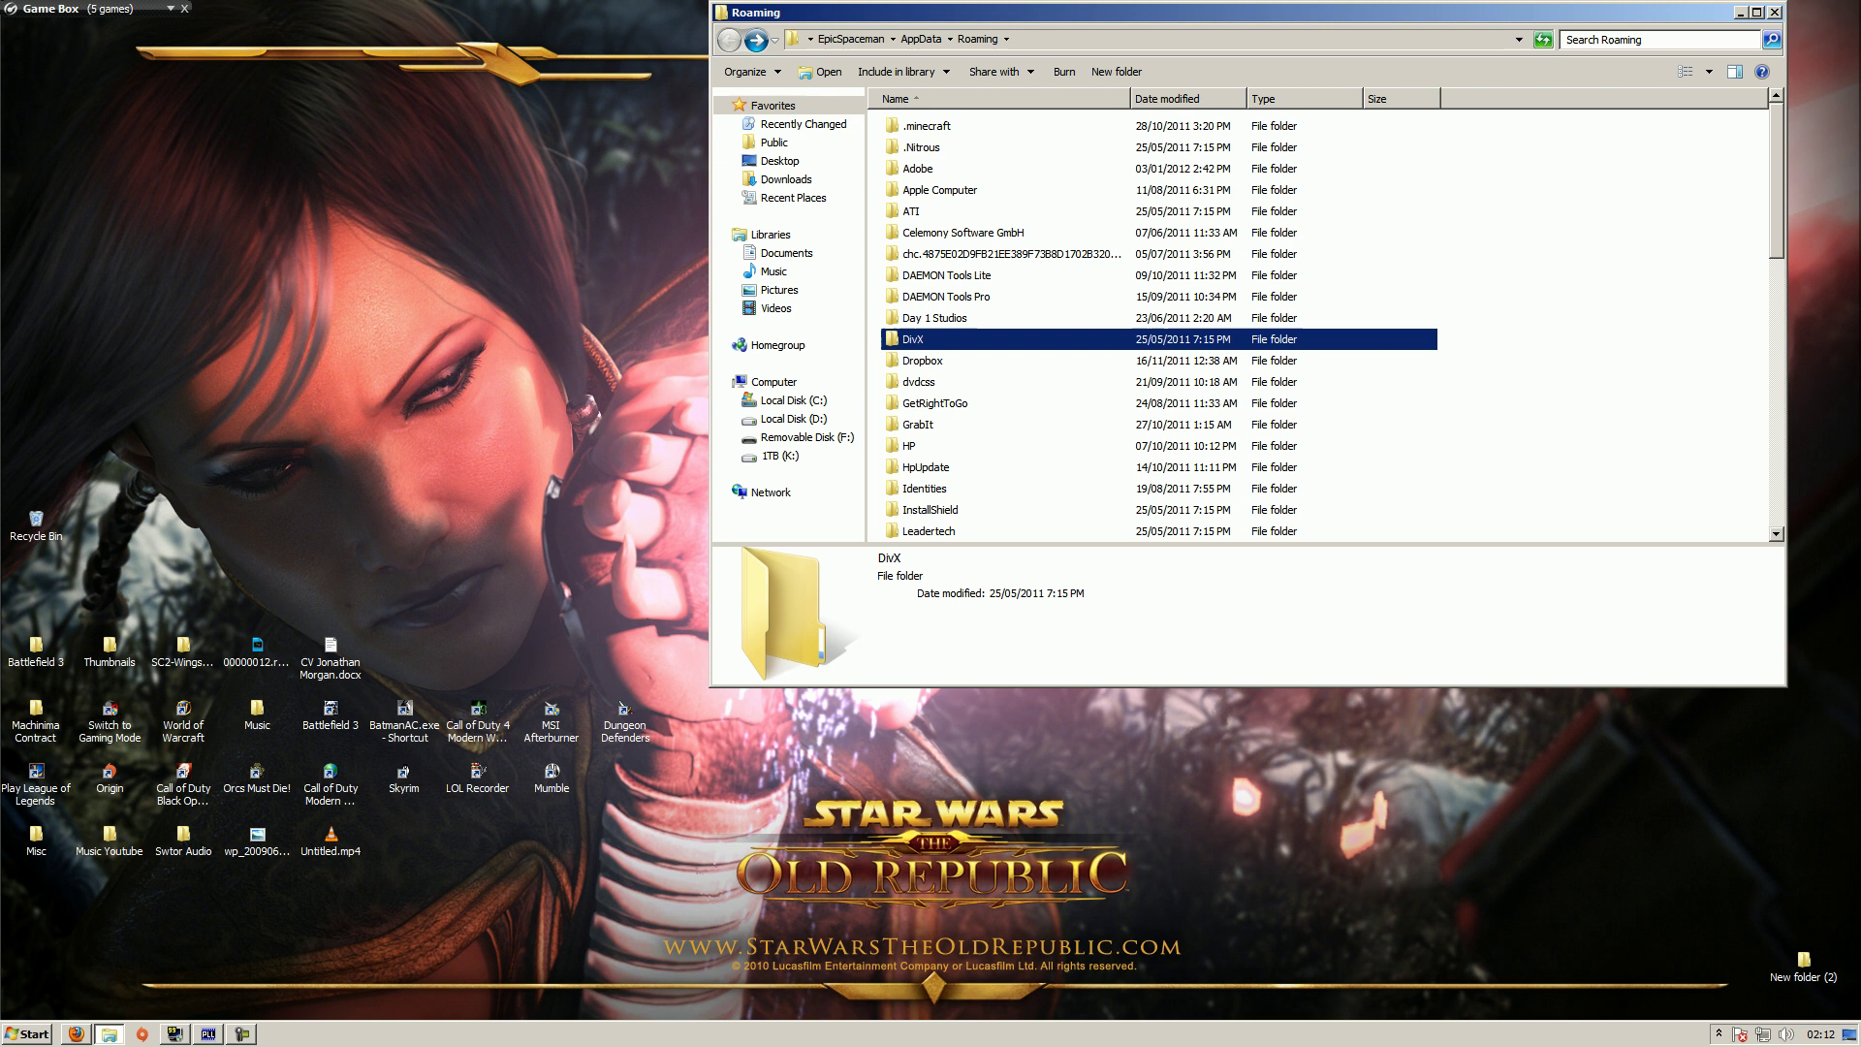
- Open client_settings.ini from the AppData\Local\SWTOR\swtor\settings folder
{"action": "left_click", "coordinate": [923, 39]}
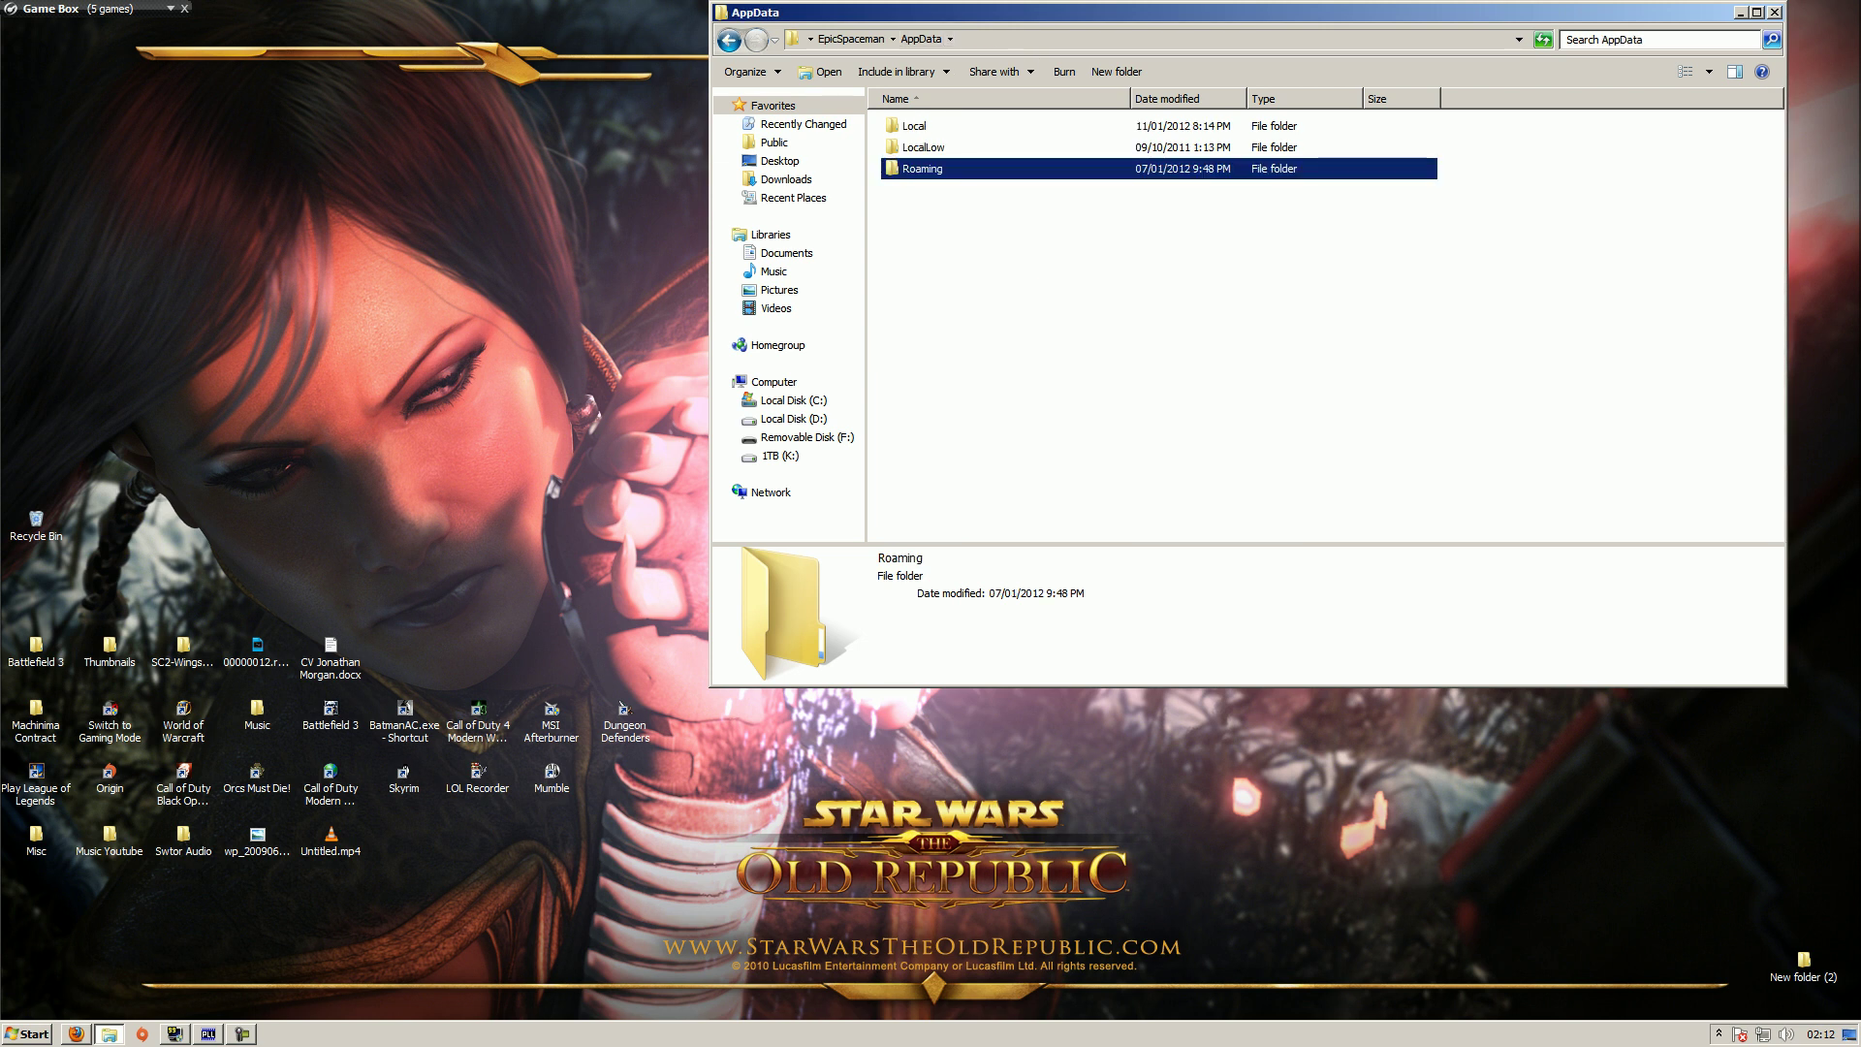
{"action": "double_click", "coordinate": [915, 126]}
{"action": "scroll", "coordinate": [921, 136], "scroll_direction": "down", "scroll_amount": 1}
{"action": "scroll", "coordinate": [1318, 330], "scroll_direction": "down", "scroll_amount": 10}
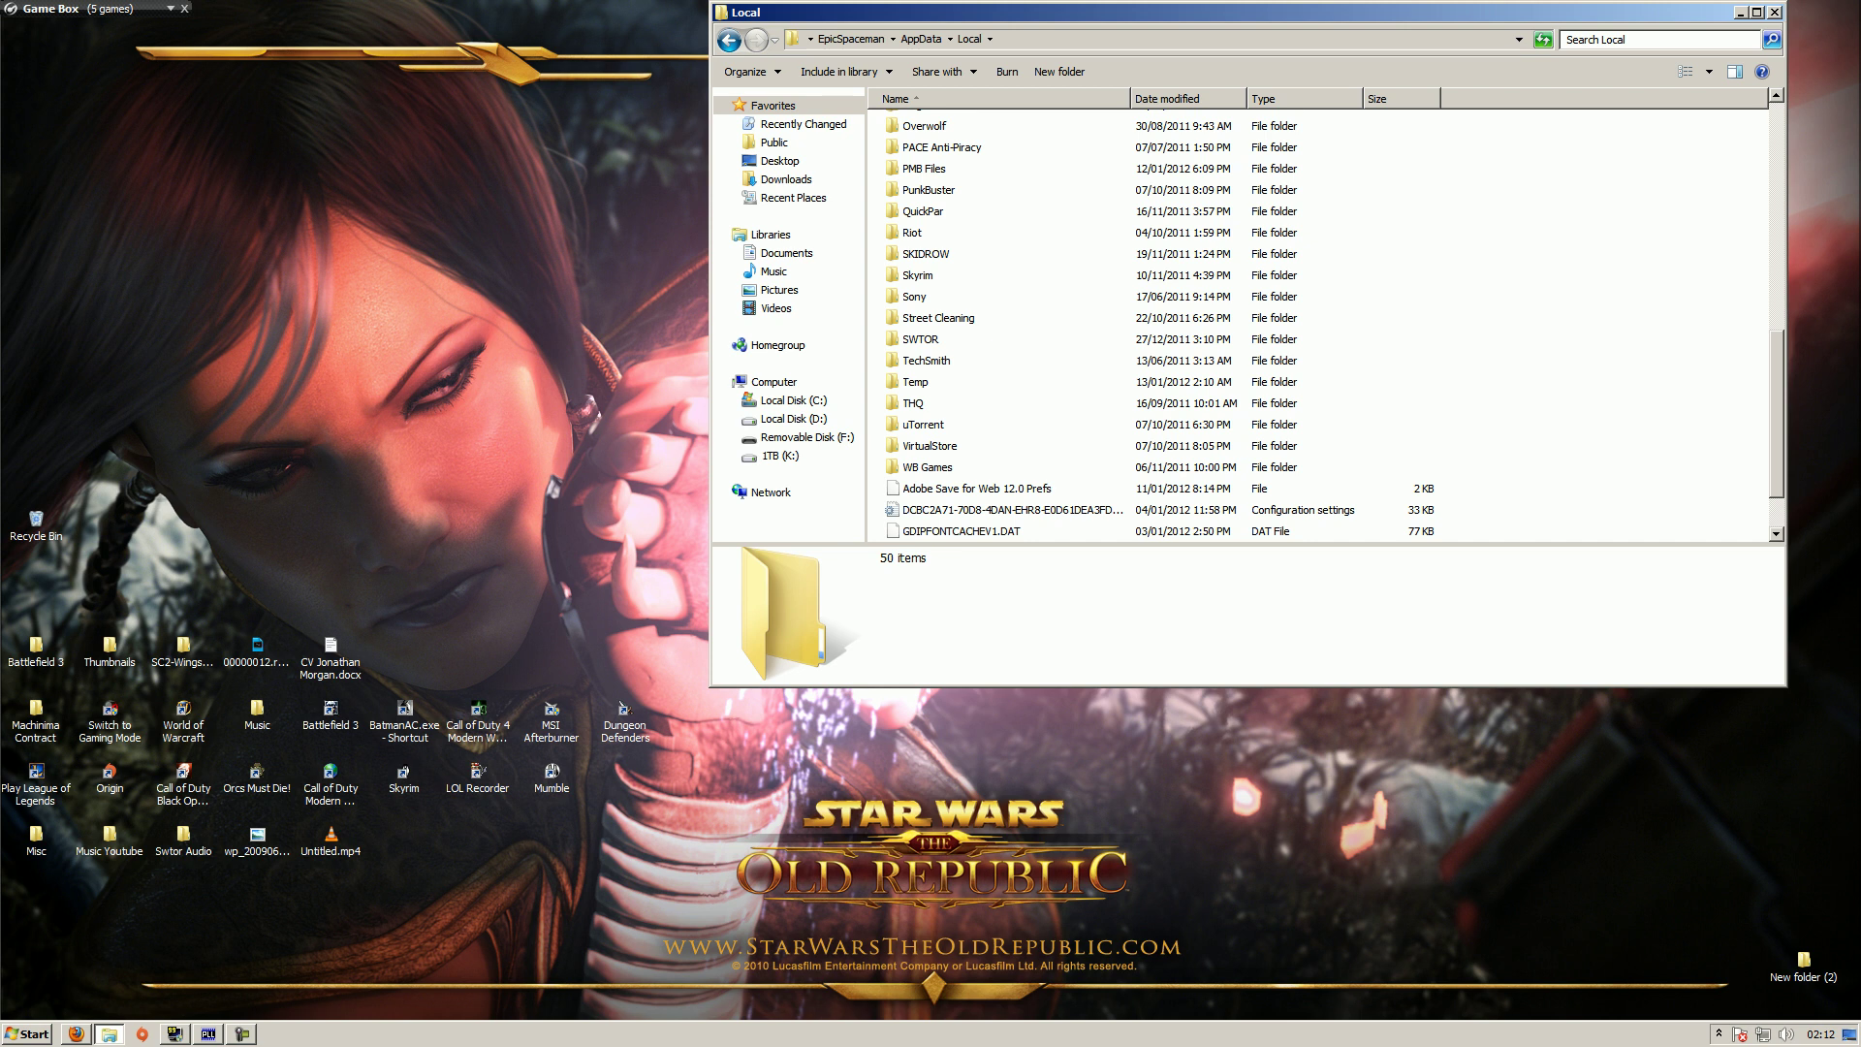
{"action": "left_click", "coordinate": [921, 339]}
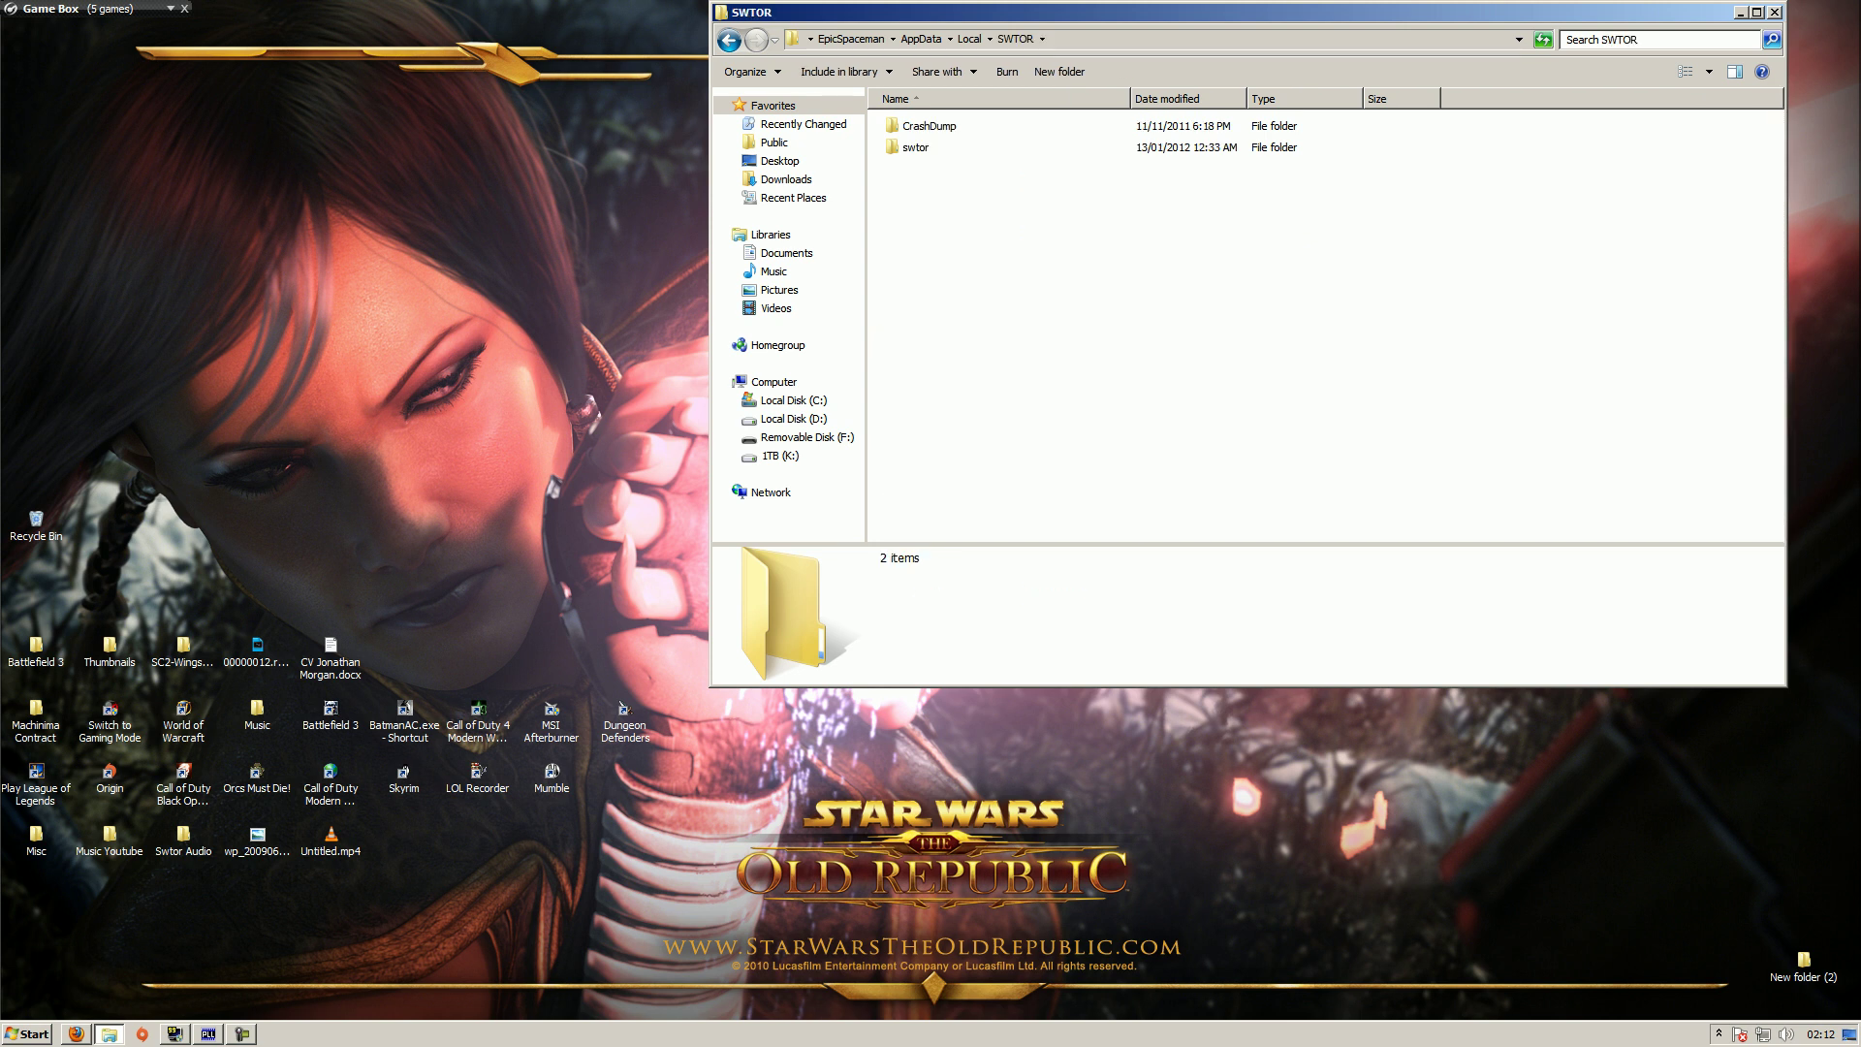
{"action": "double_click", "coordinate": [916, 148]}
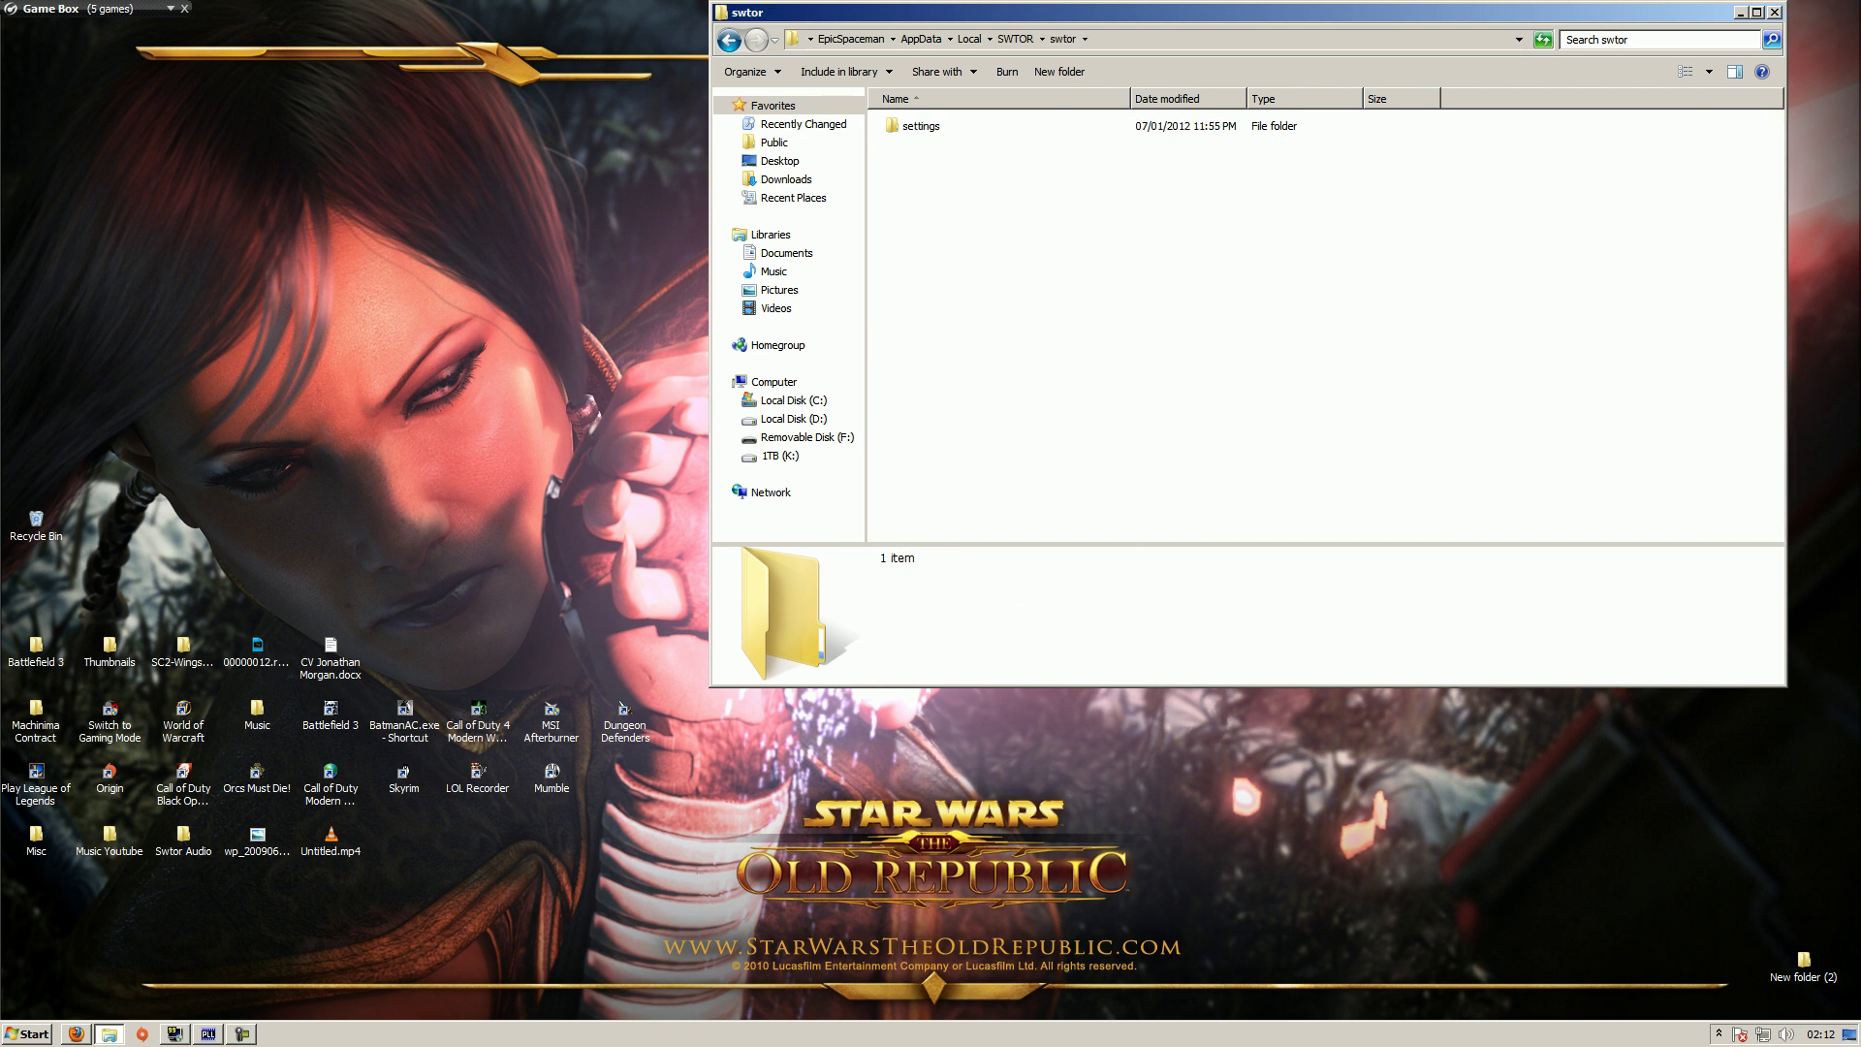
{"action": "double_click", "coordinate": [919, 126]}
{"action": "double_click", "coordinate": [943, 127]}
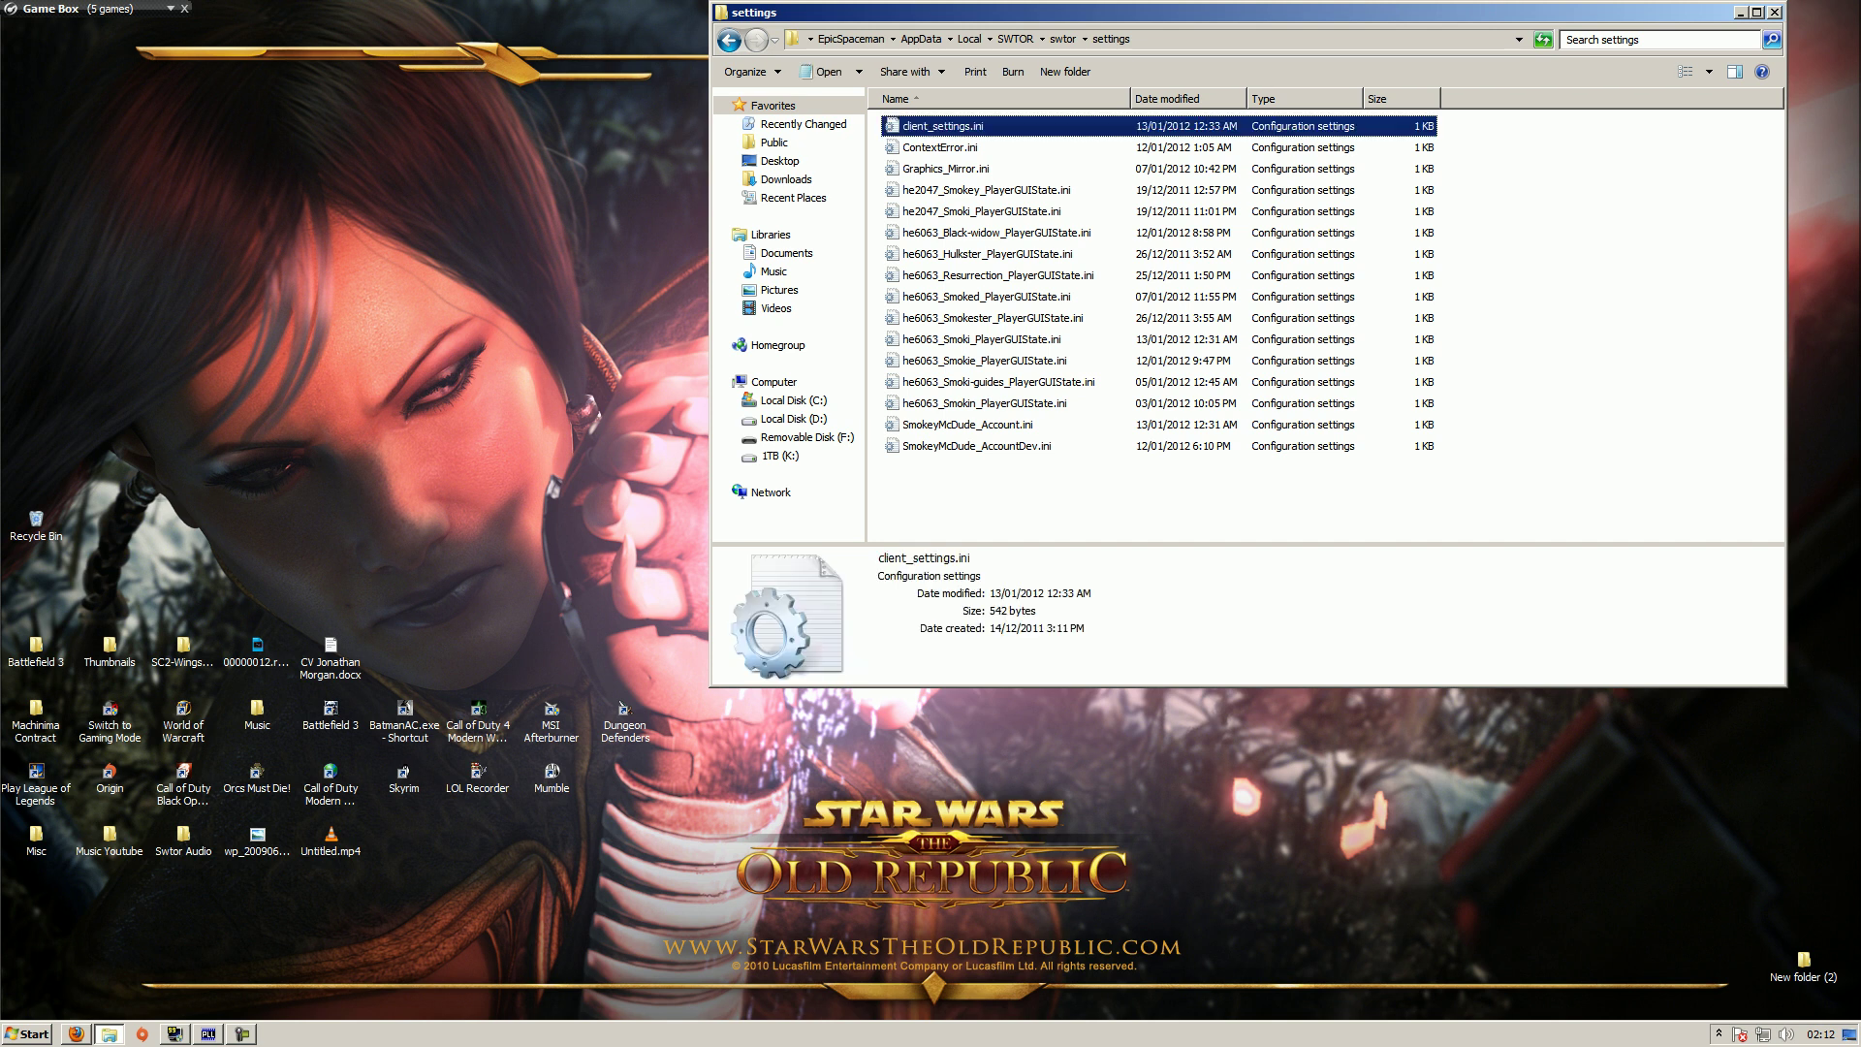
- Examine the Renderer settings in client_settings.ini, and close the file and its folder without editing
{"action": "left_click", "coordinate": [304, 273]}
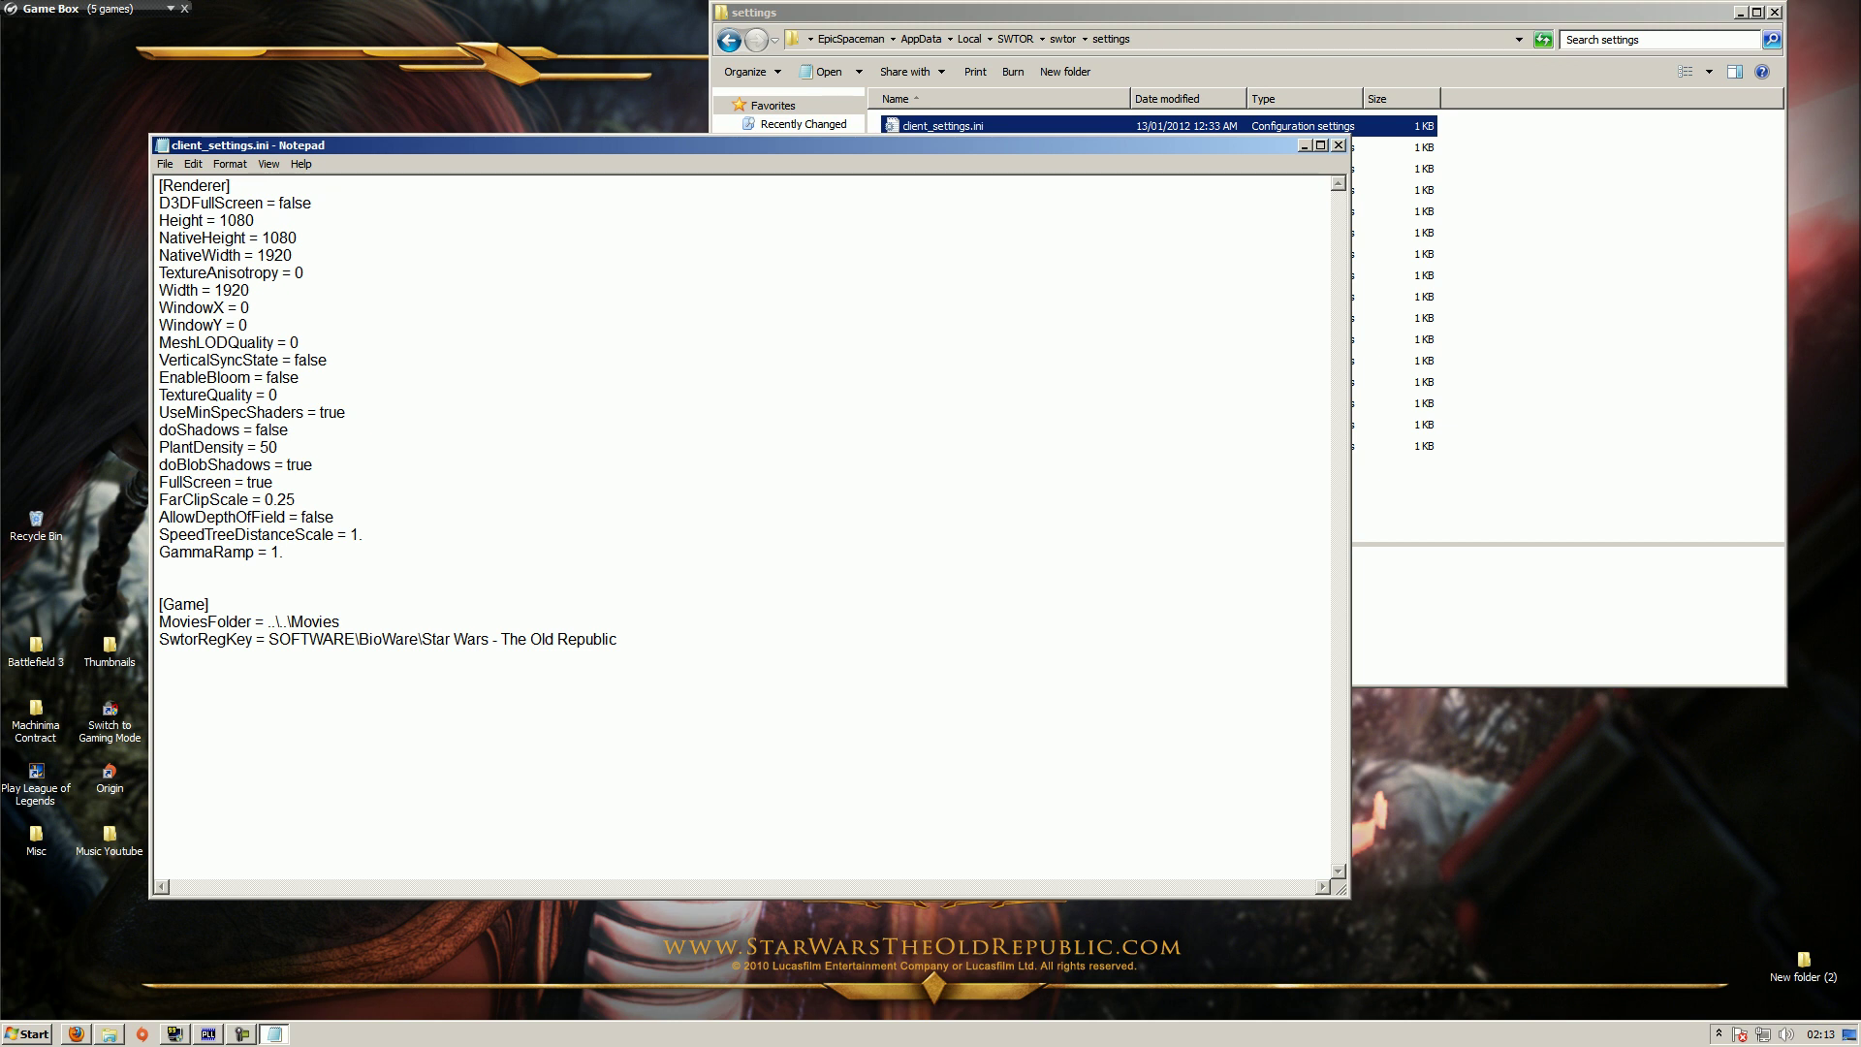
{"action": "key", "text": "Down"}
{"action": "key", "text": "Down"}
{"action": "left_click", "coordinate": [1339, 146]}
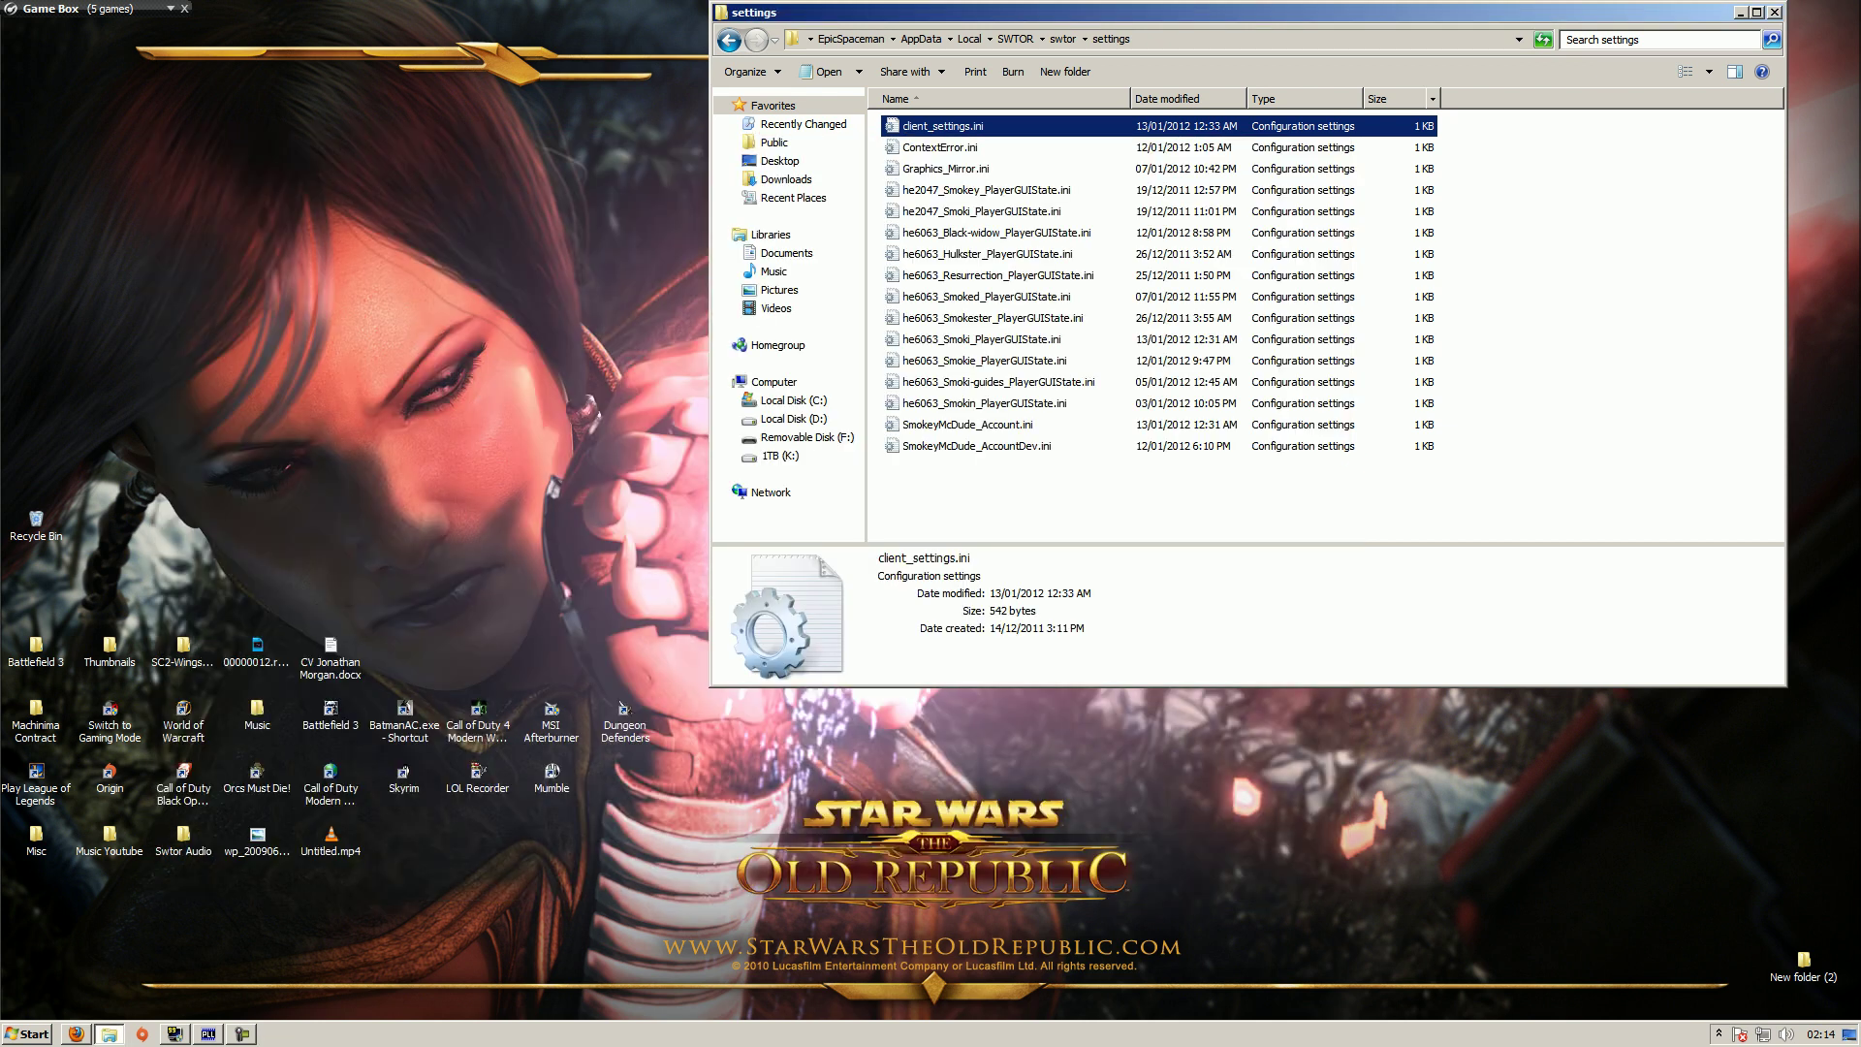
{"action": "left_click", "coordinate": [1775, 11]}
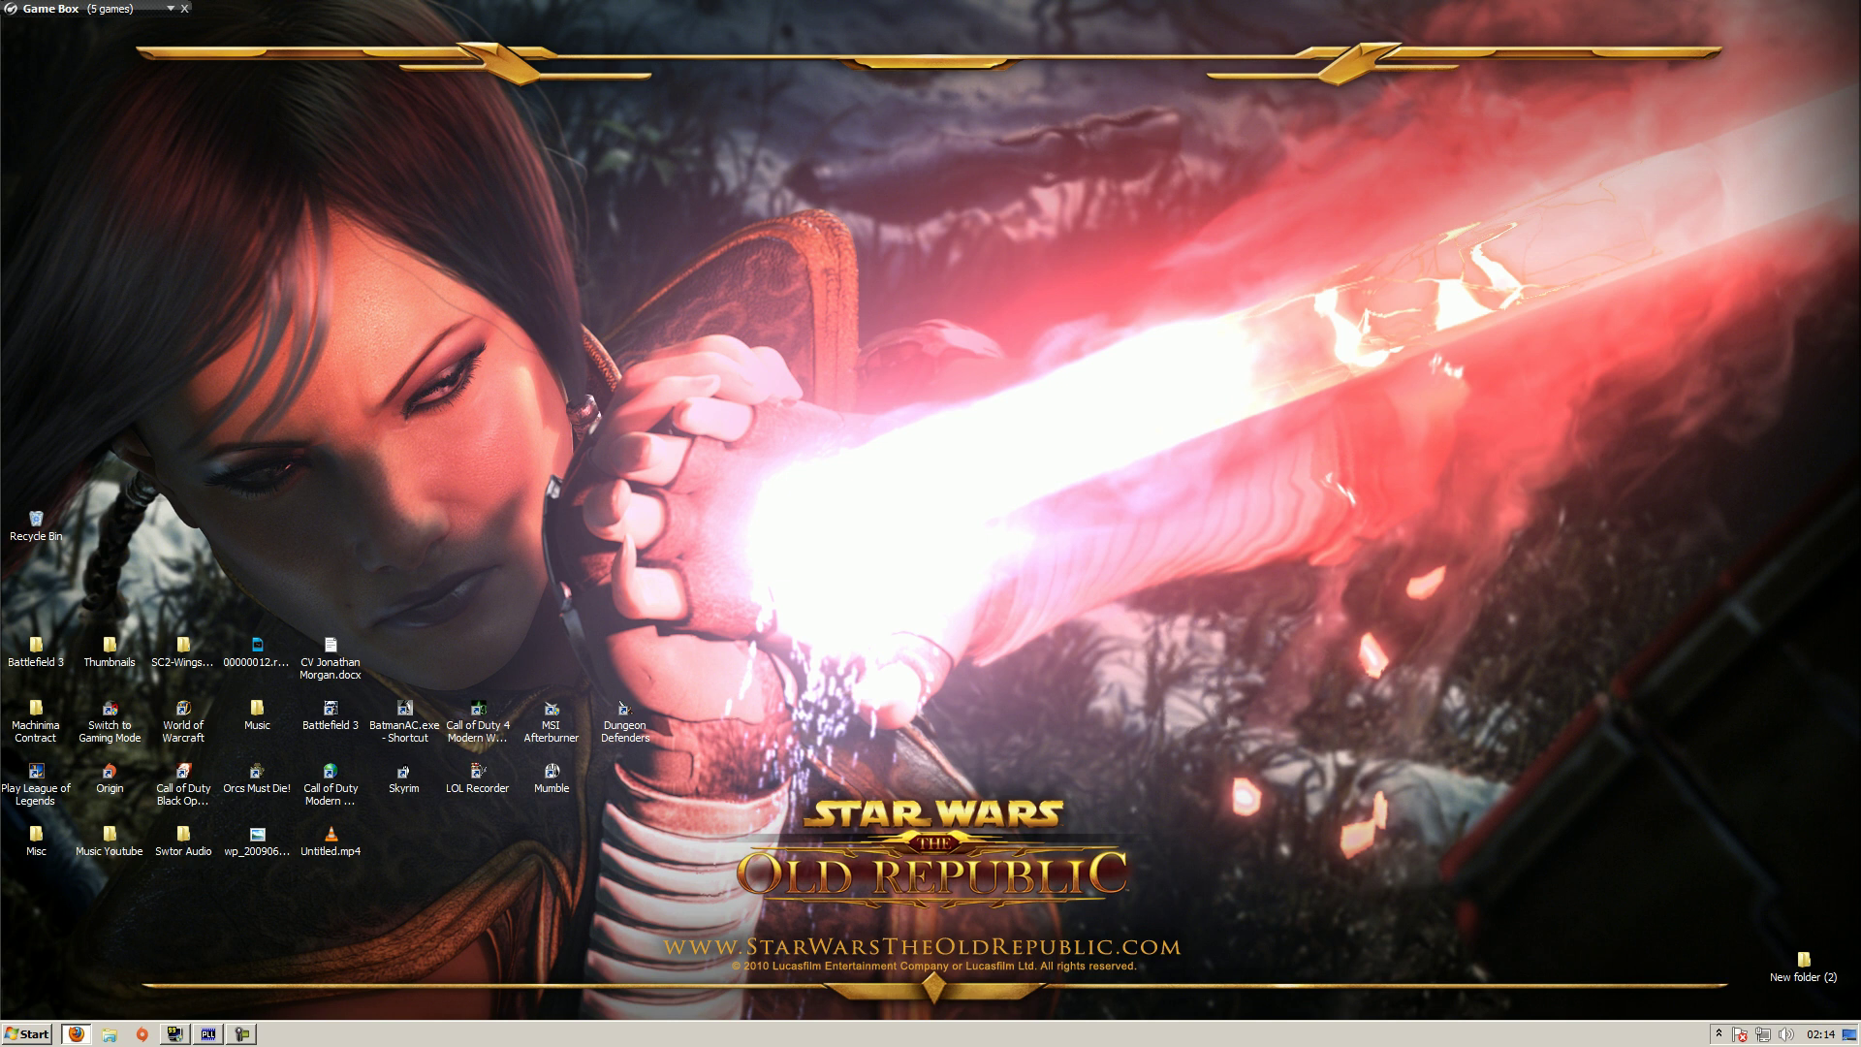
- Open the properties of the Star Wars - The Old Republic shortcut
{"action": "key", "text": "super"}
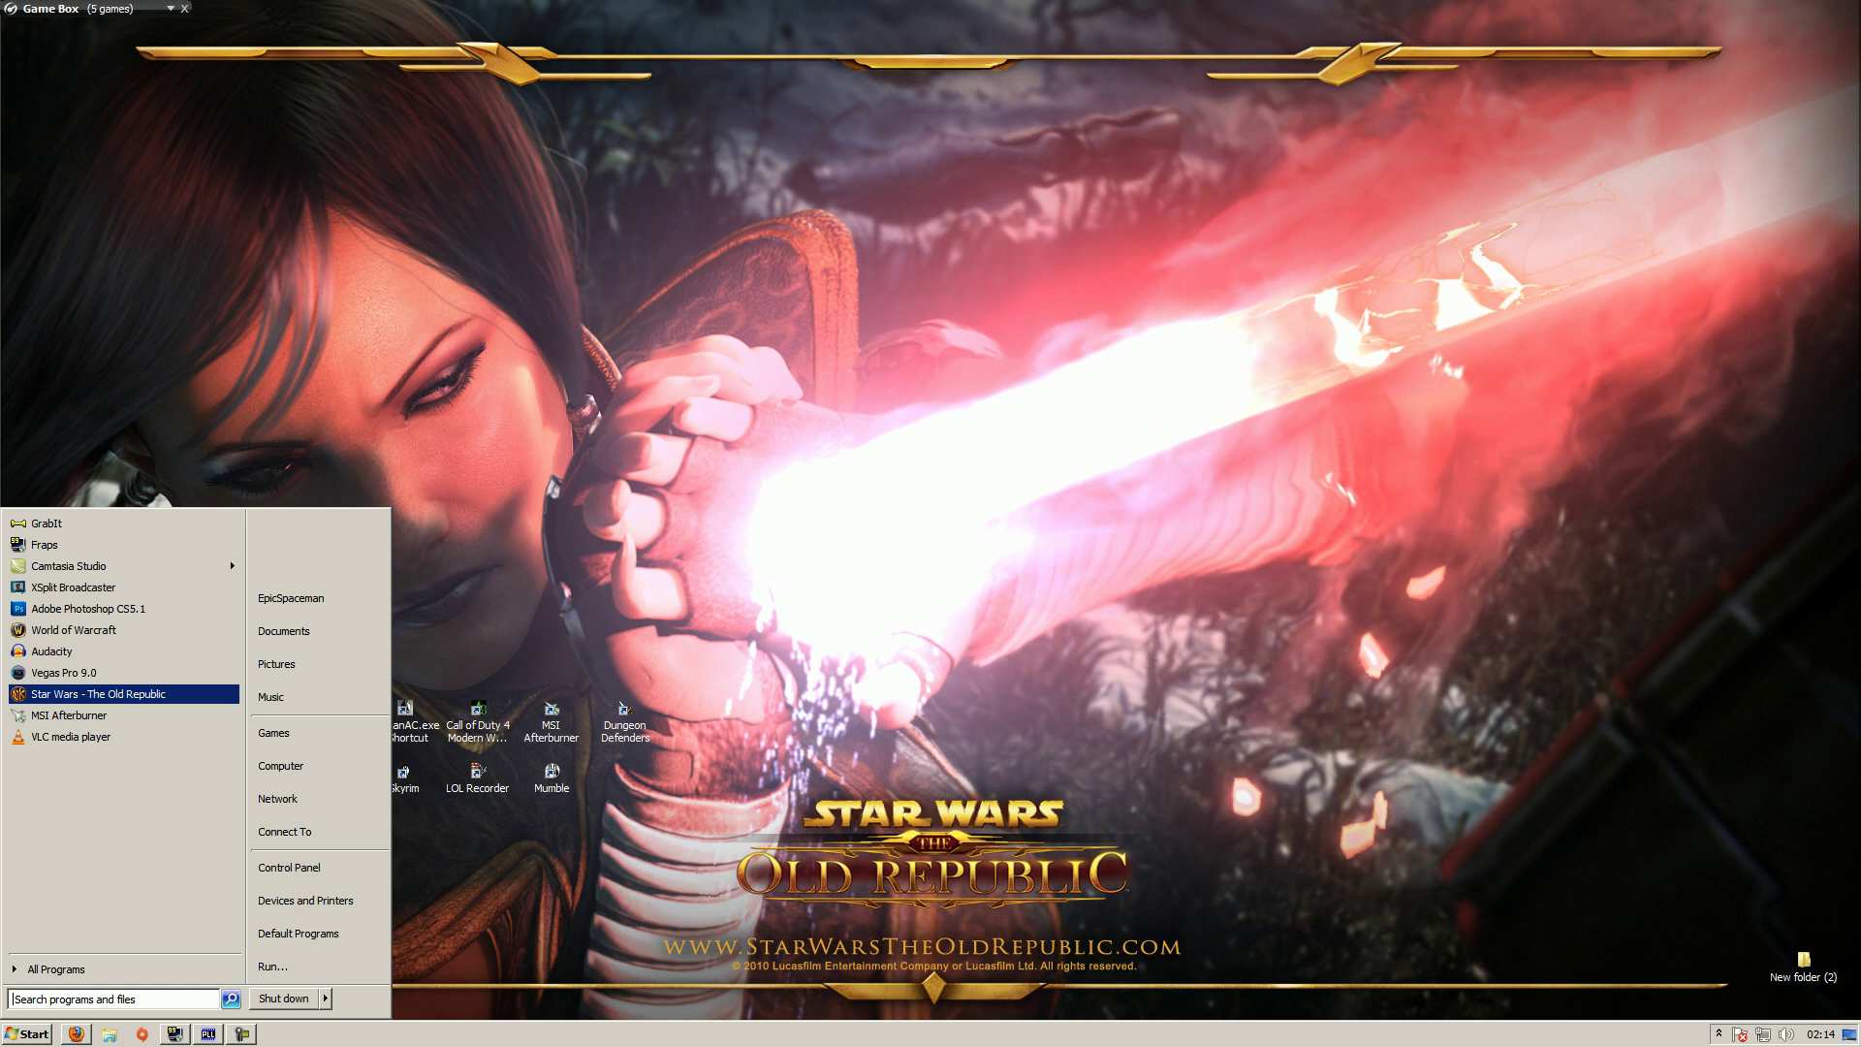
{"action": "right_click", "coordinate": [77, 694]}
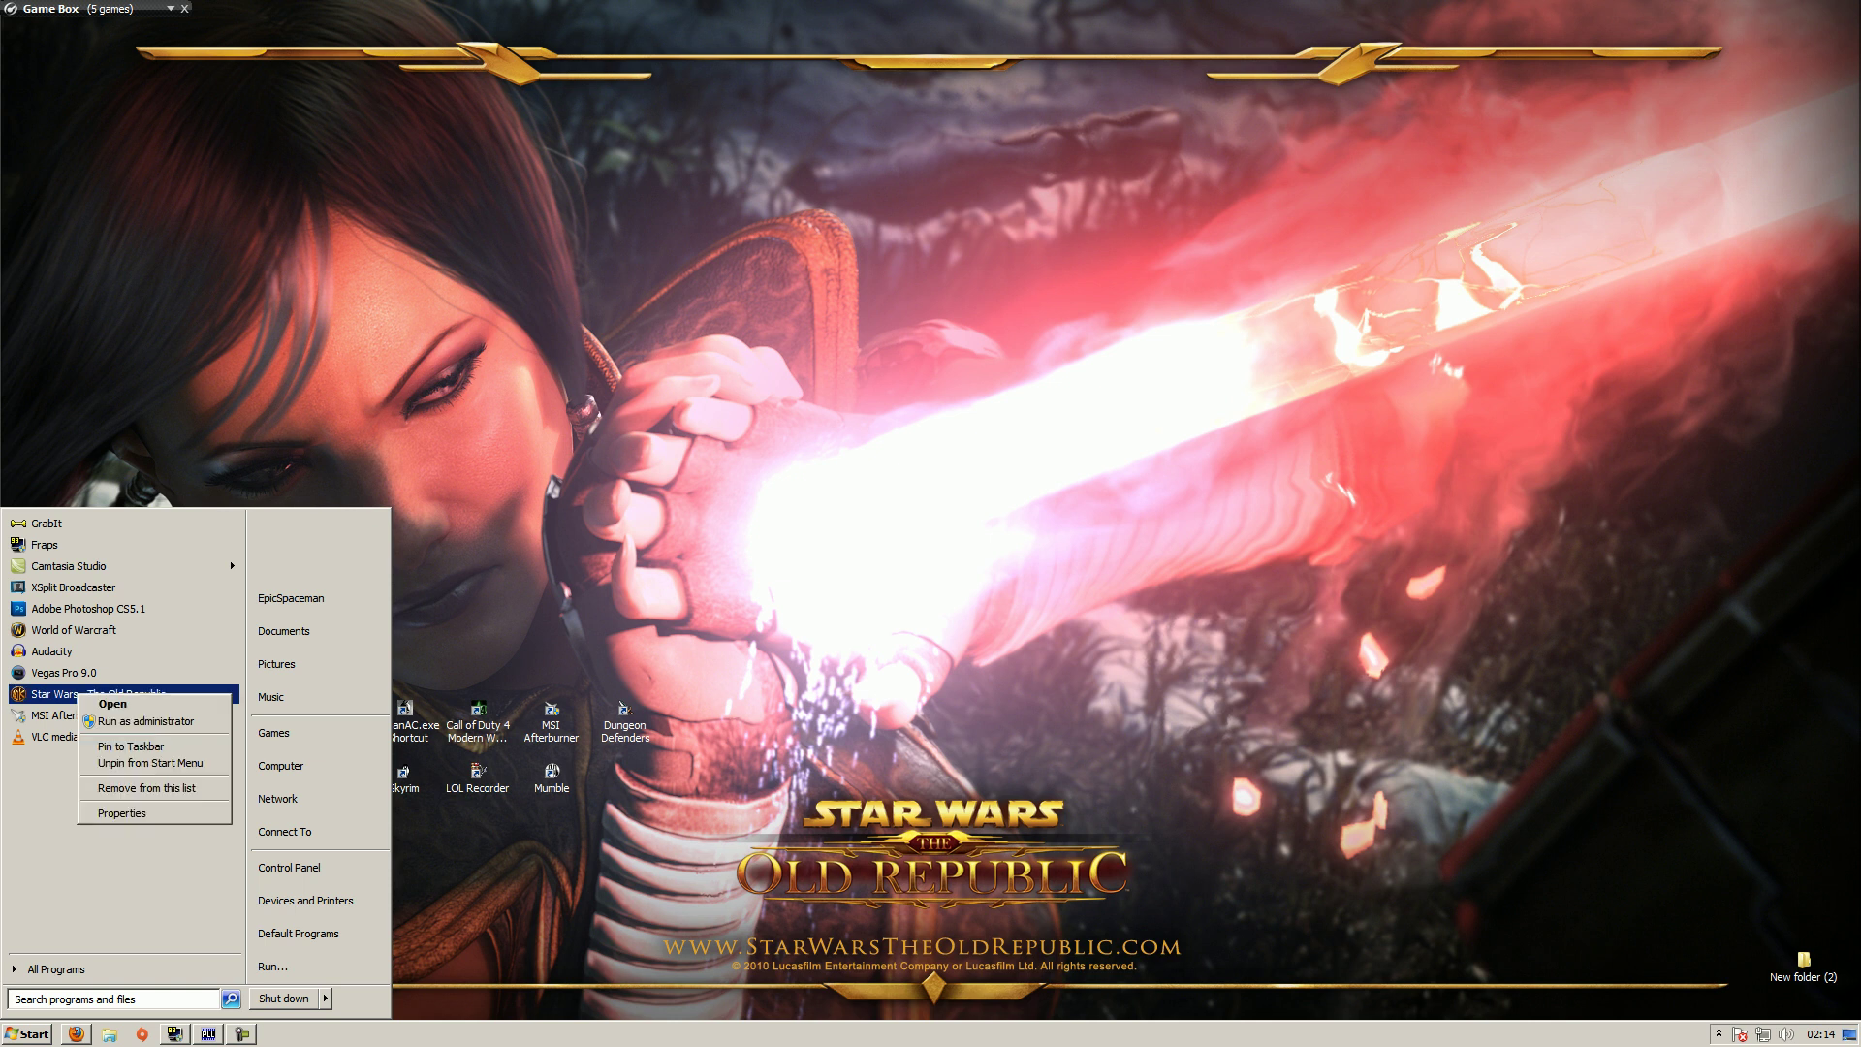
{"action": "key", "text": "Up"}
{"action": "key", "text": "Return"}
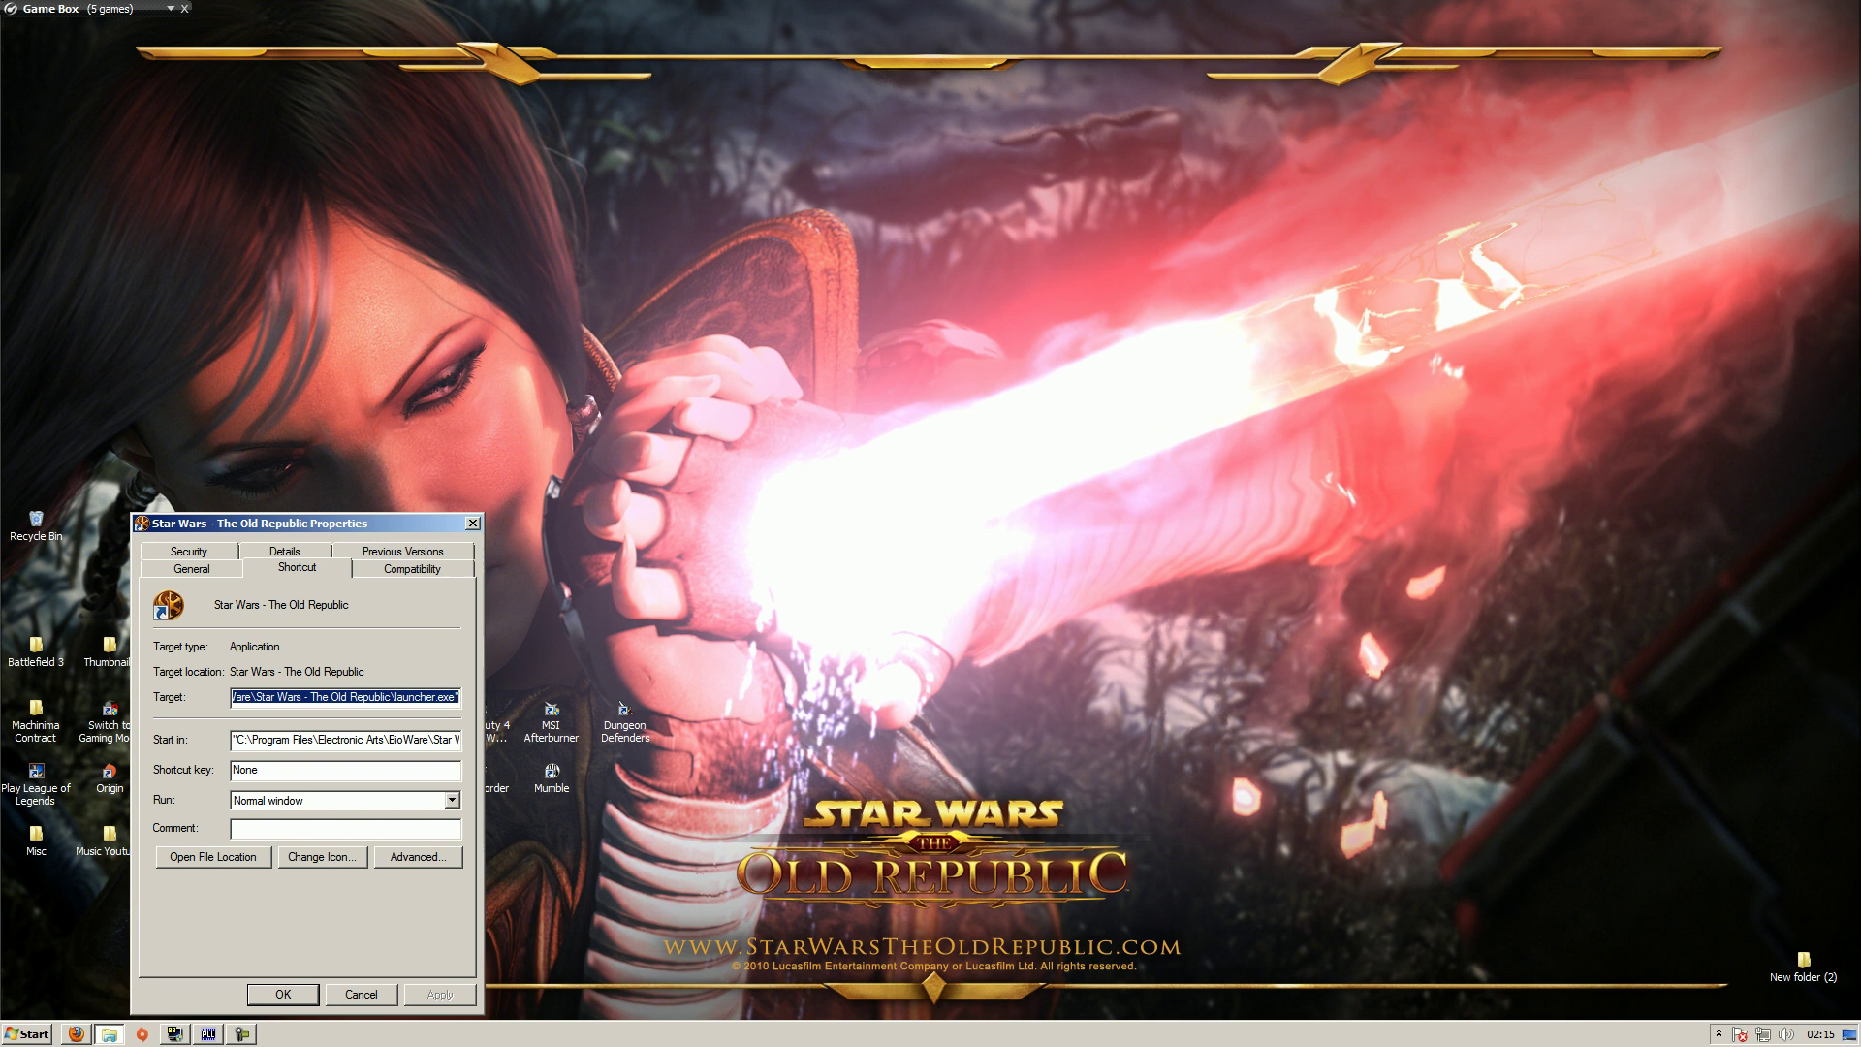
- Examine the Star Wars - The Old Republic shortcut's compatibility settings, and close its properties
{"action": "key", "text": "ctrl+Tab"}
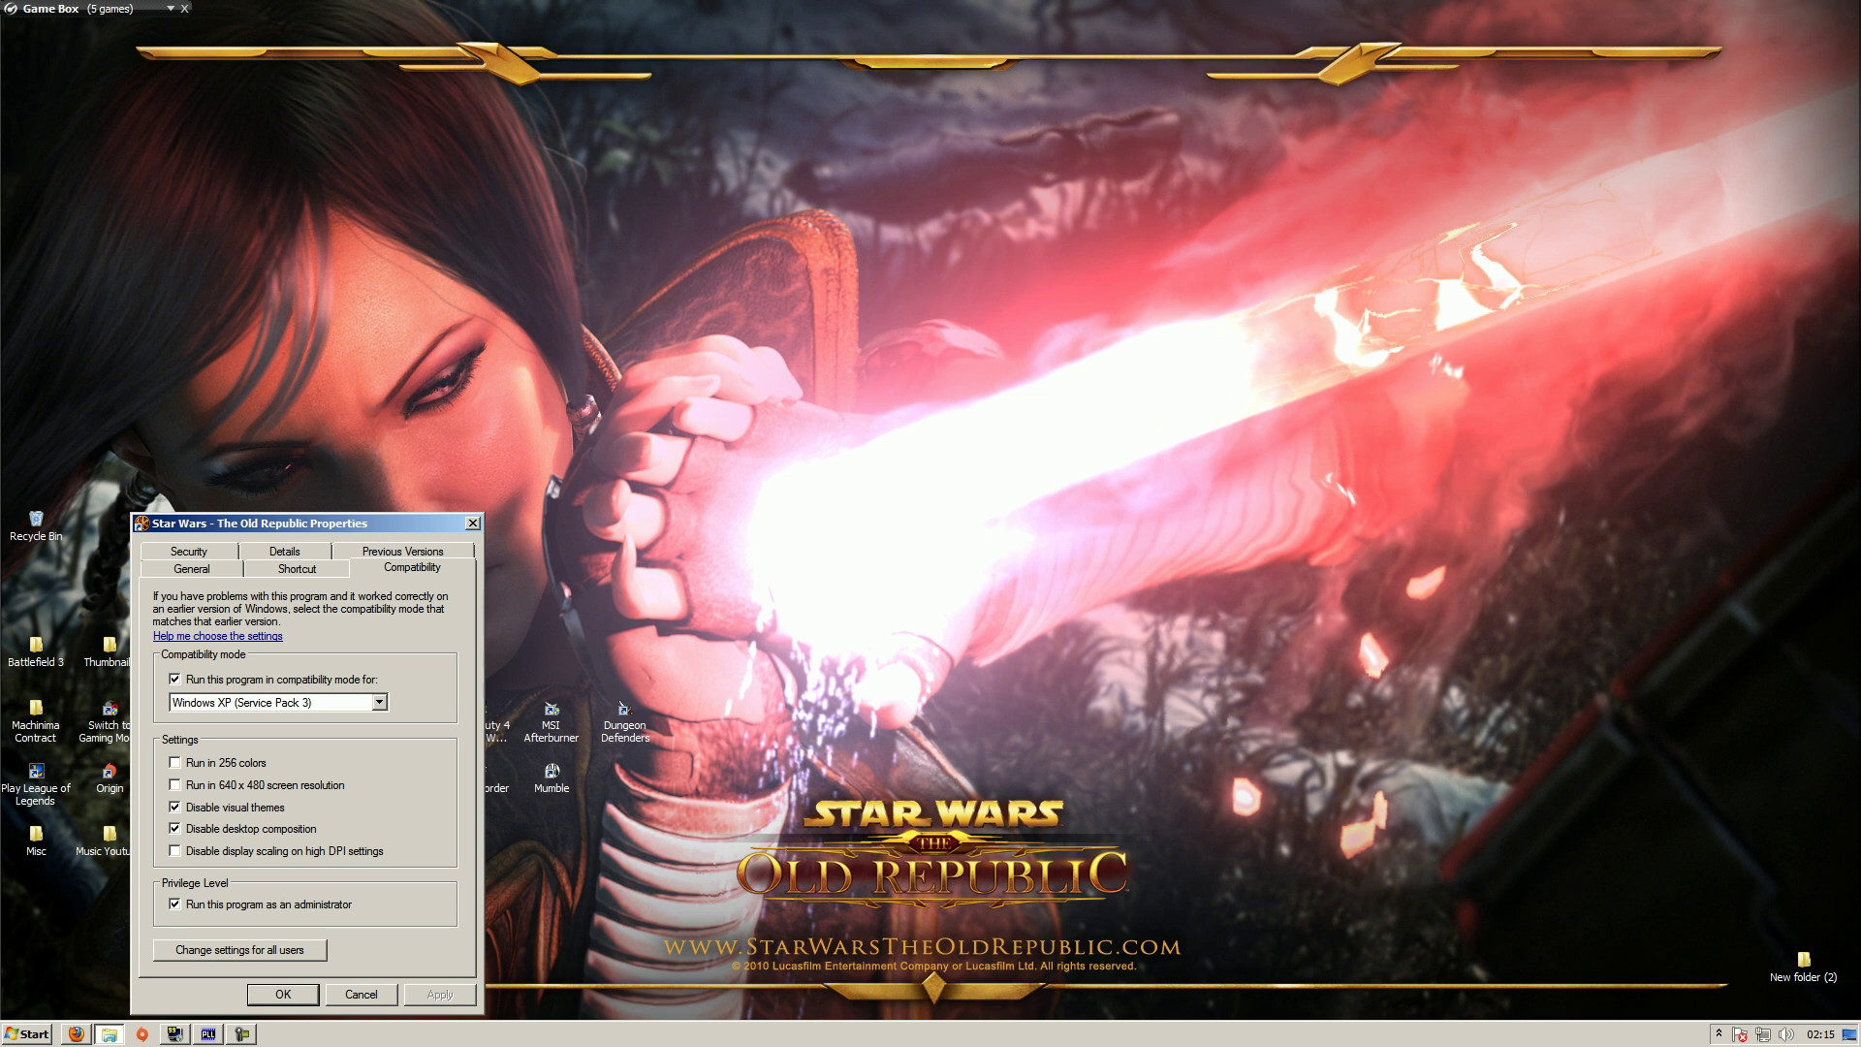
{"action": "key", "text": "Return"}
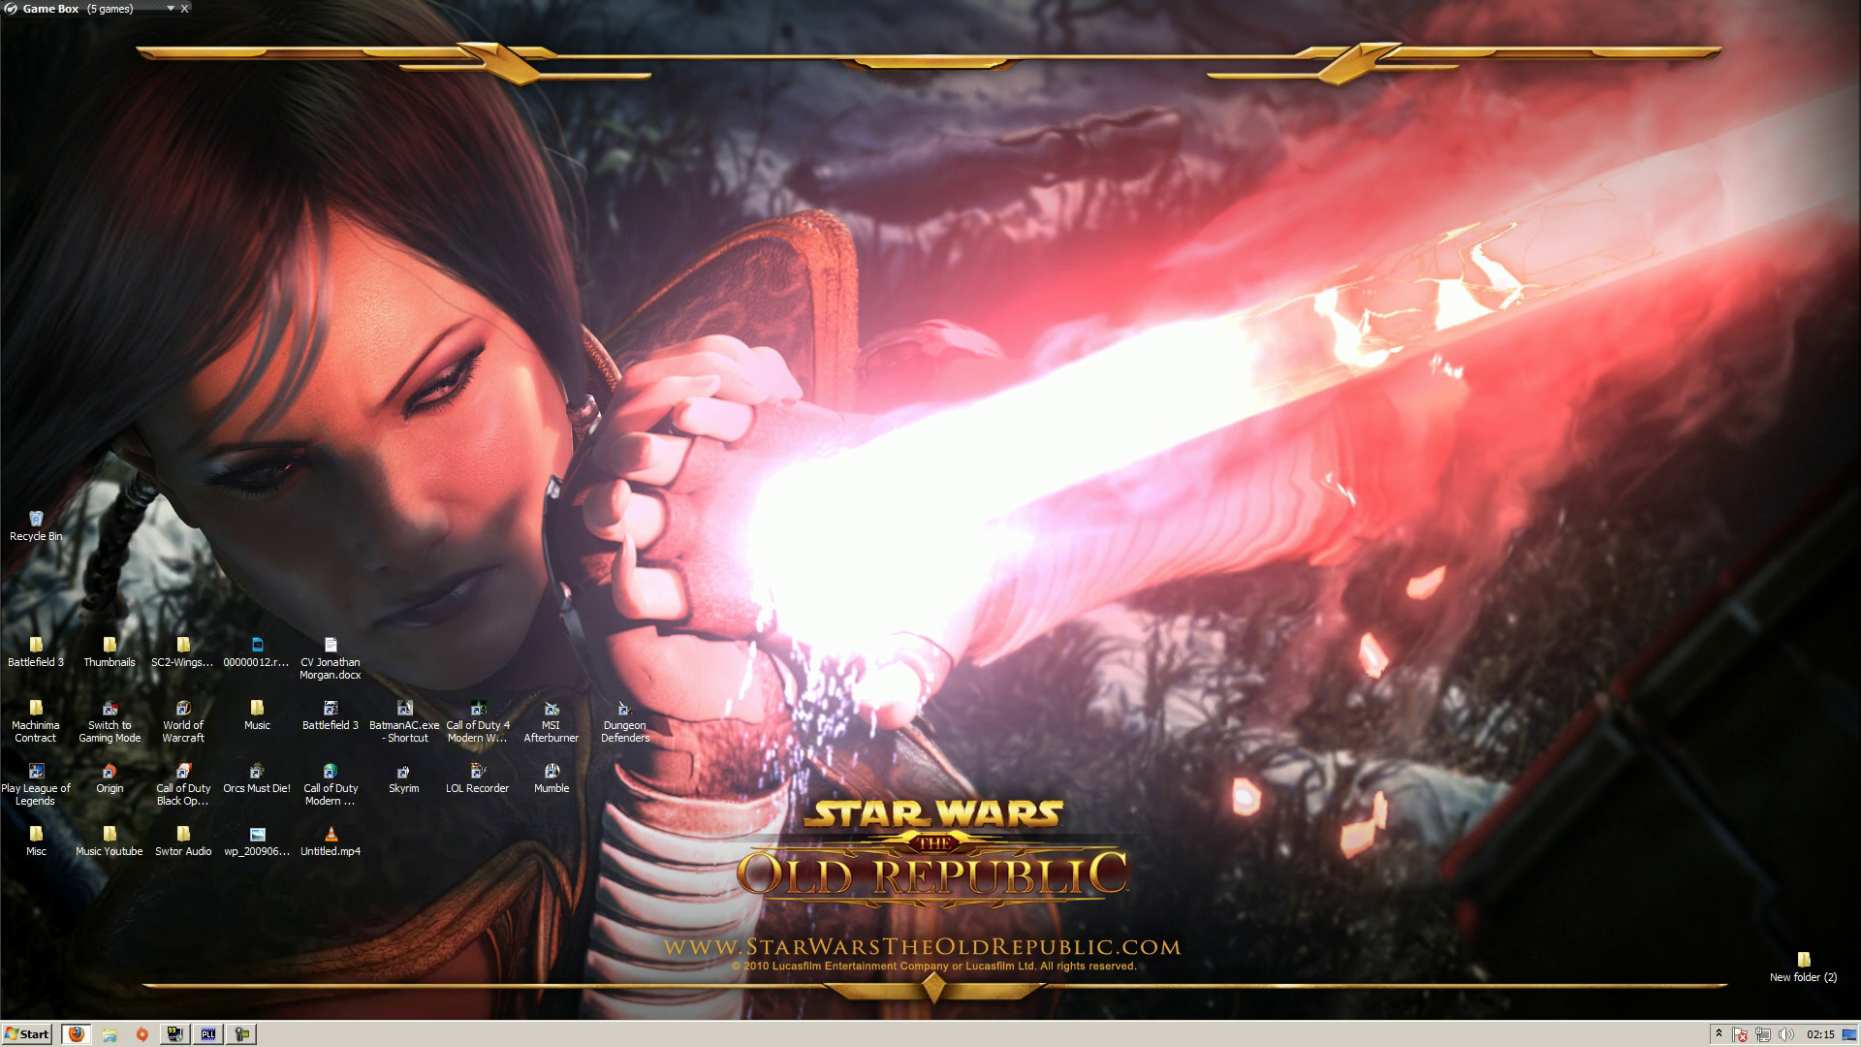
- Switch to Firefox, view the Game Booster 3 download page on iobit.com, and minimize the browser
{"action": "key", "text": "super"}
{"action": "key", "text": "Escape"}
{"action": "left_click", "coordinate": [76, 1035]}
{"action": "left_click", "coordinate": [77, 1034]}
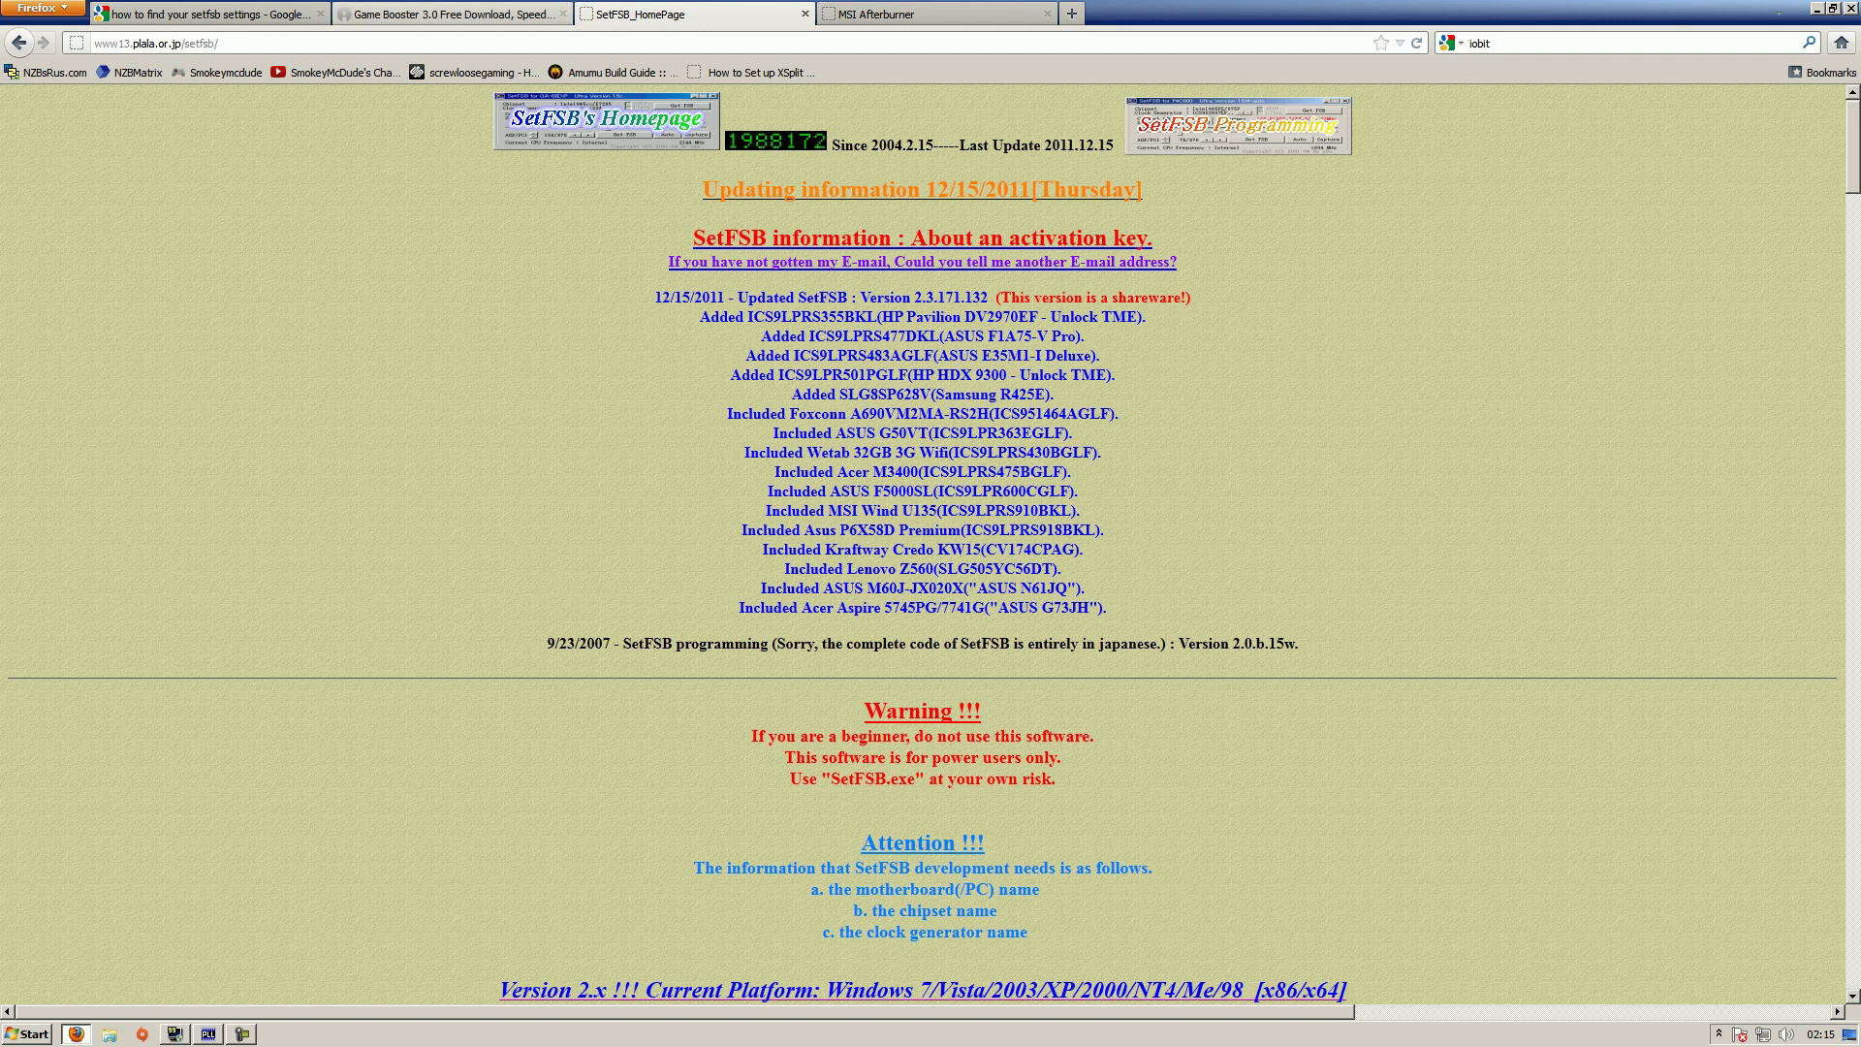
{"action": "left_click", "coordinate": [445, 13]}
{"action": "scroll", "coordinate": [921, 484], "scroll_direction": "up", "scroll_amount": 3}
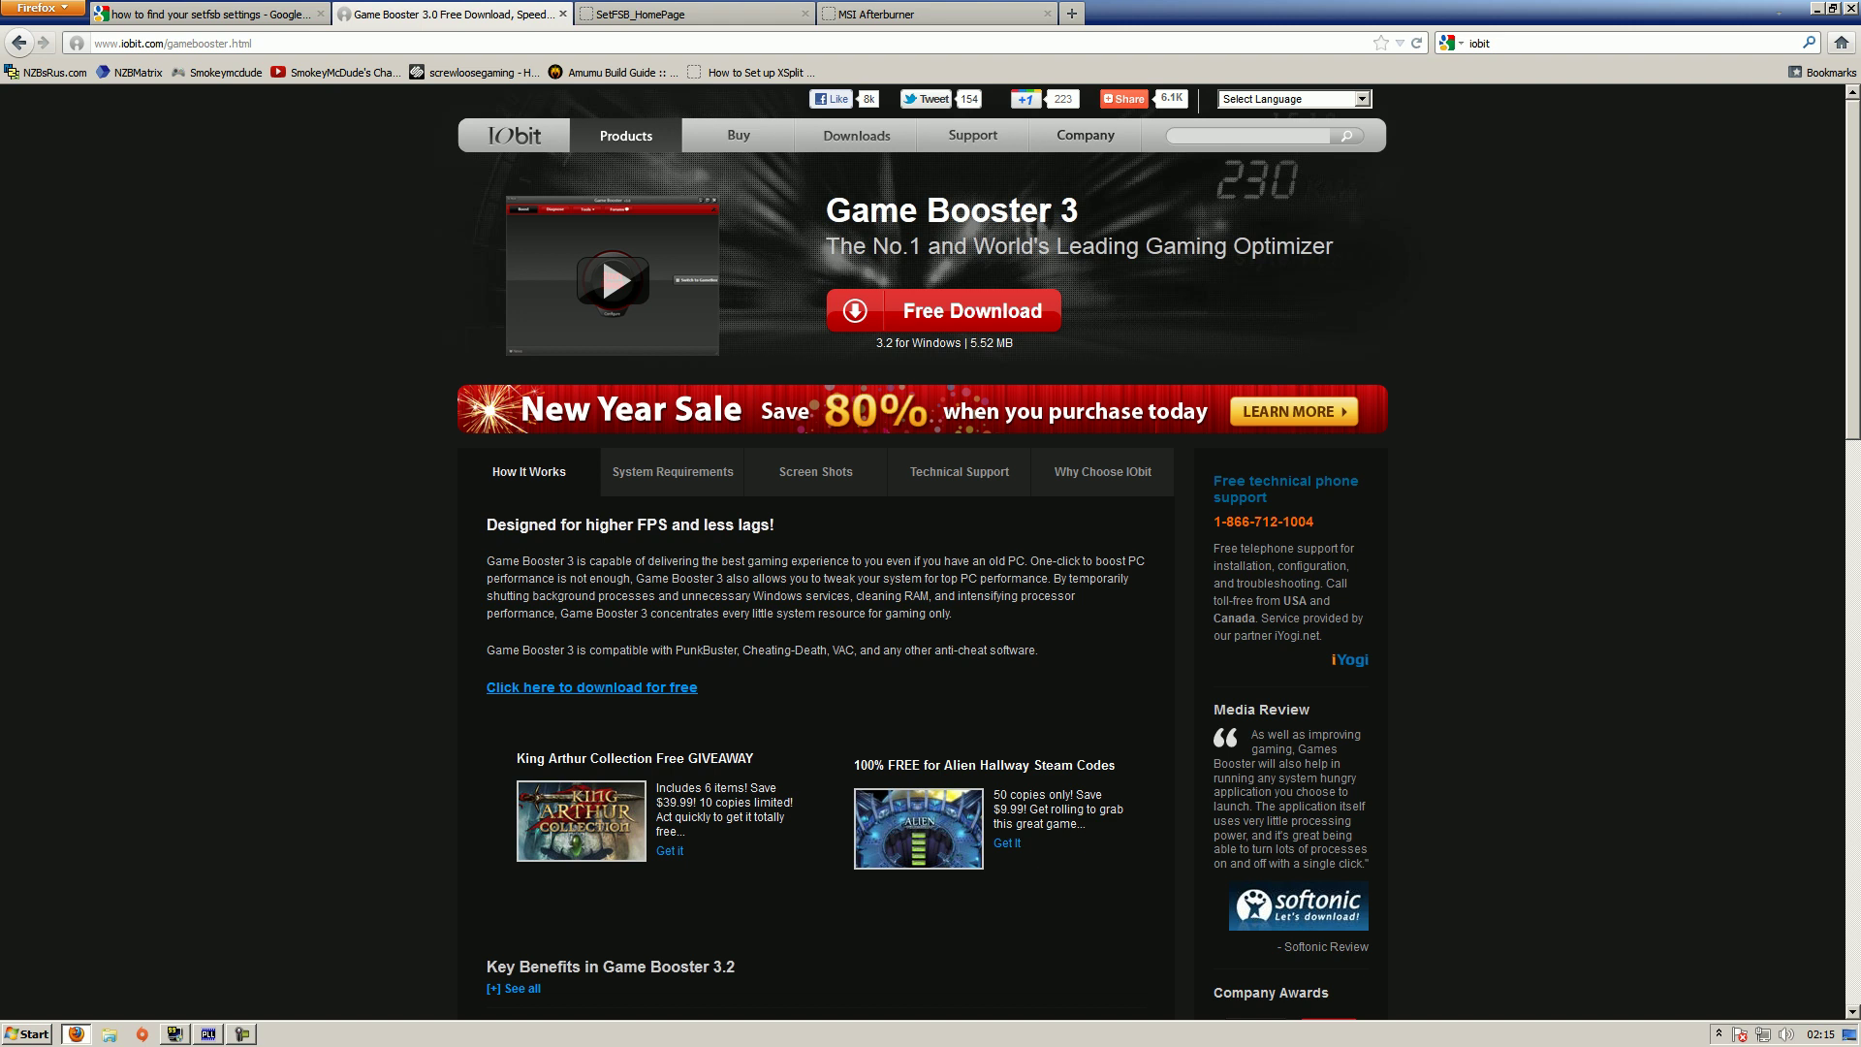
{"action": "left_click", "coordinate": [77, 1034]}
- Launch the installed Game Booster
{"action": "left_click", "coordinate": [1719, 1033]}
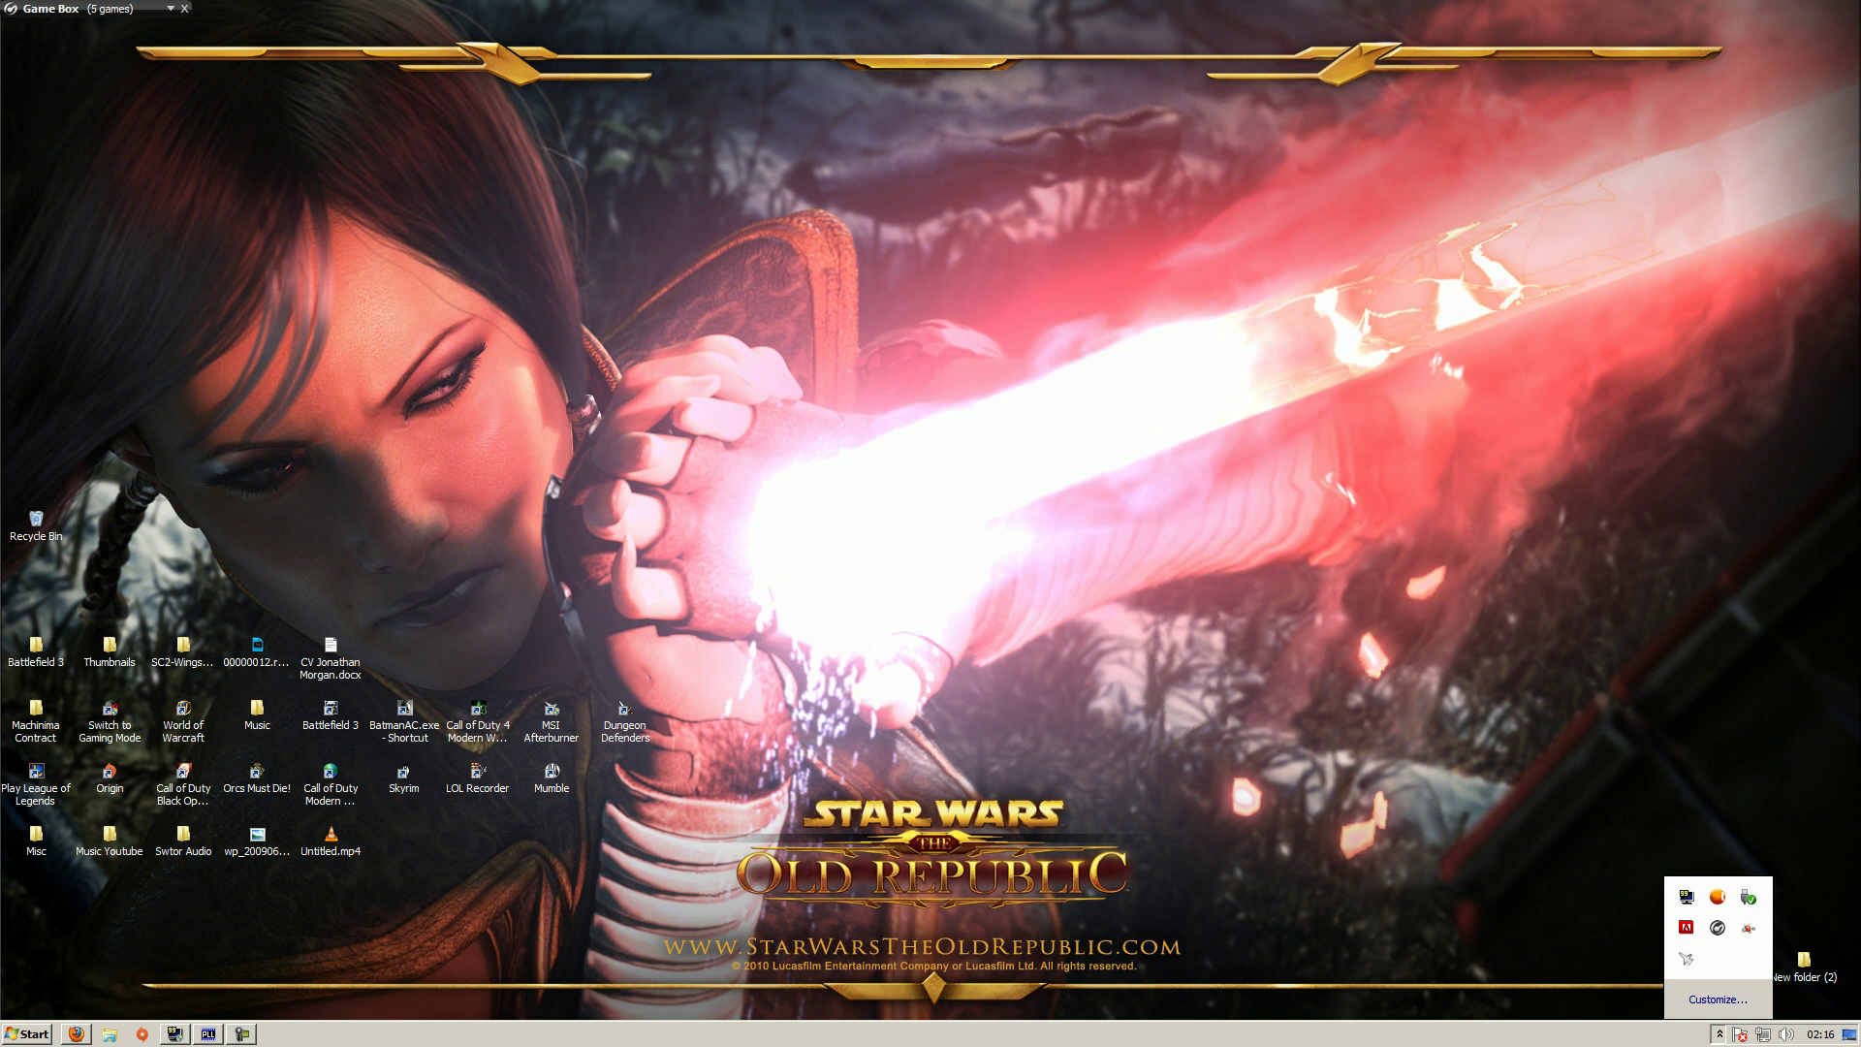
{"action": "key", "text": "Escape"}
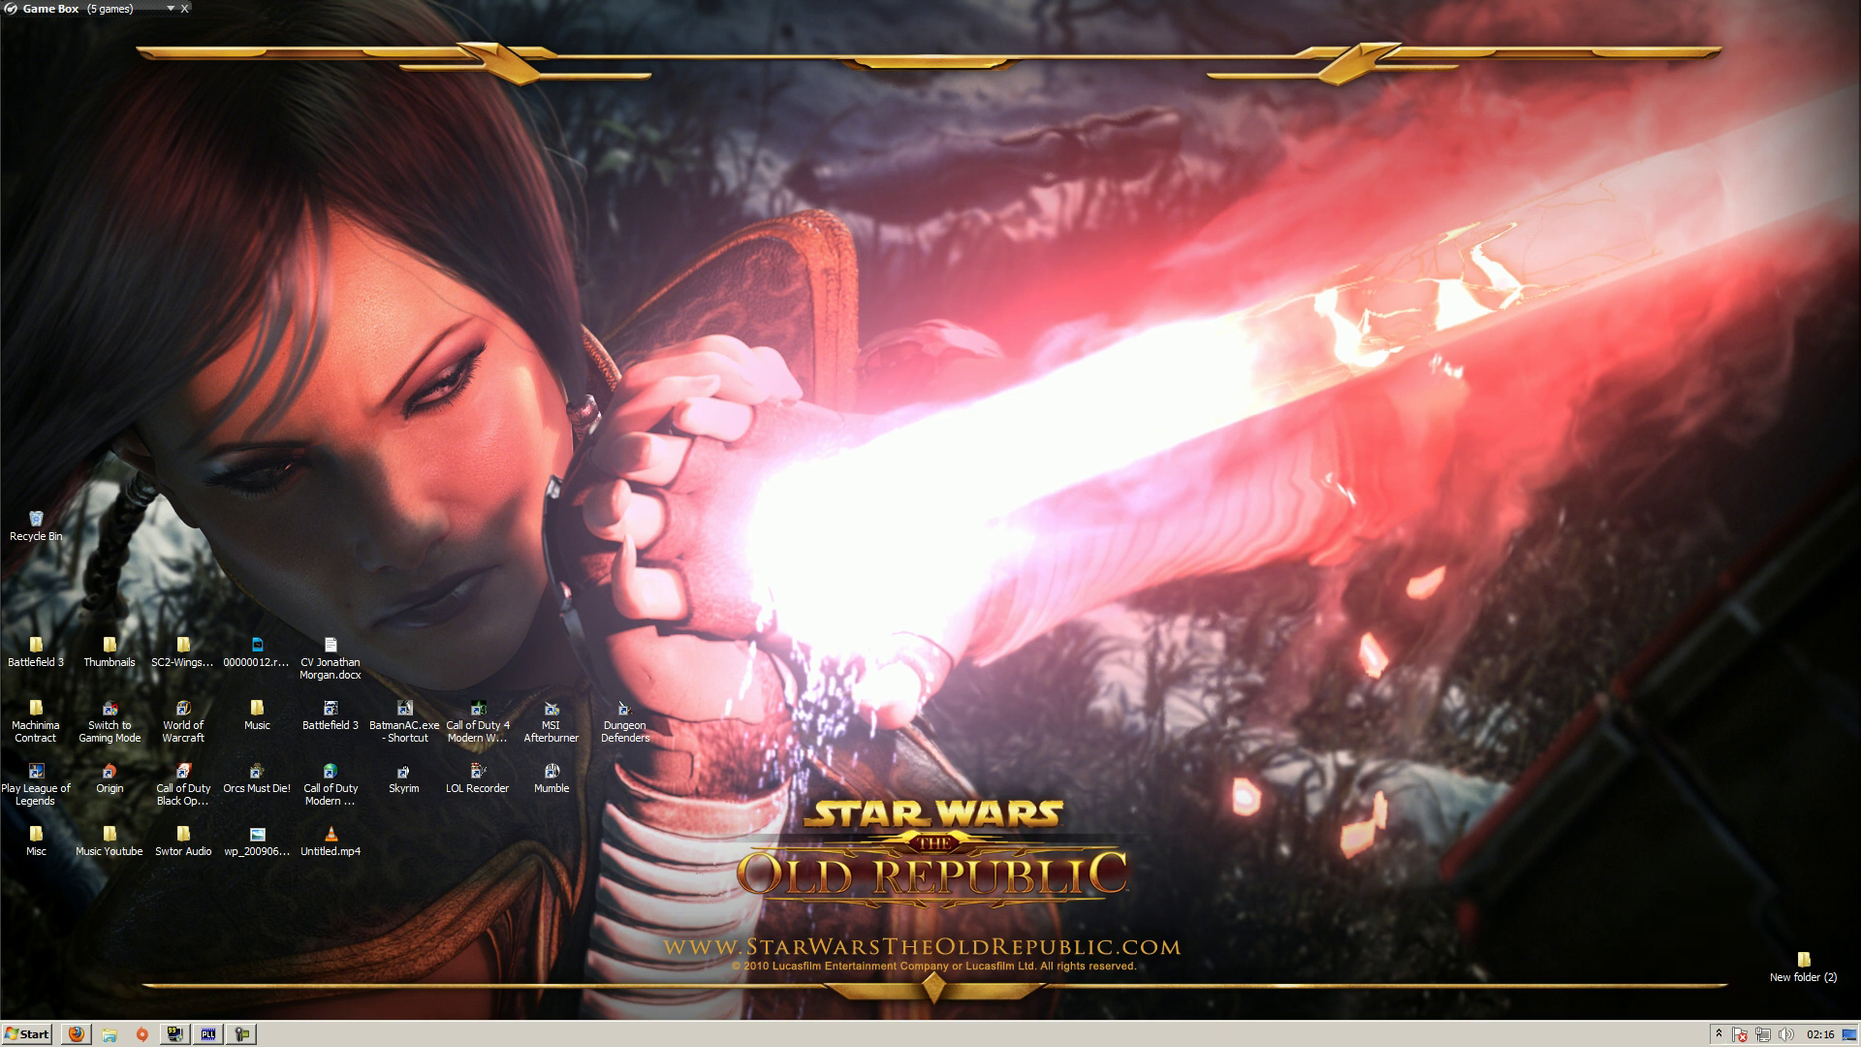
{"action": "key", "text": "Return"}
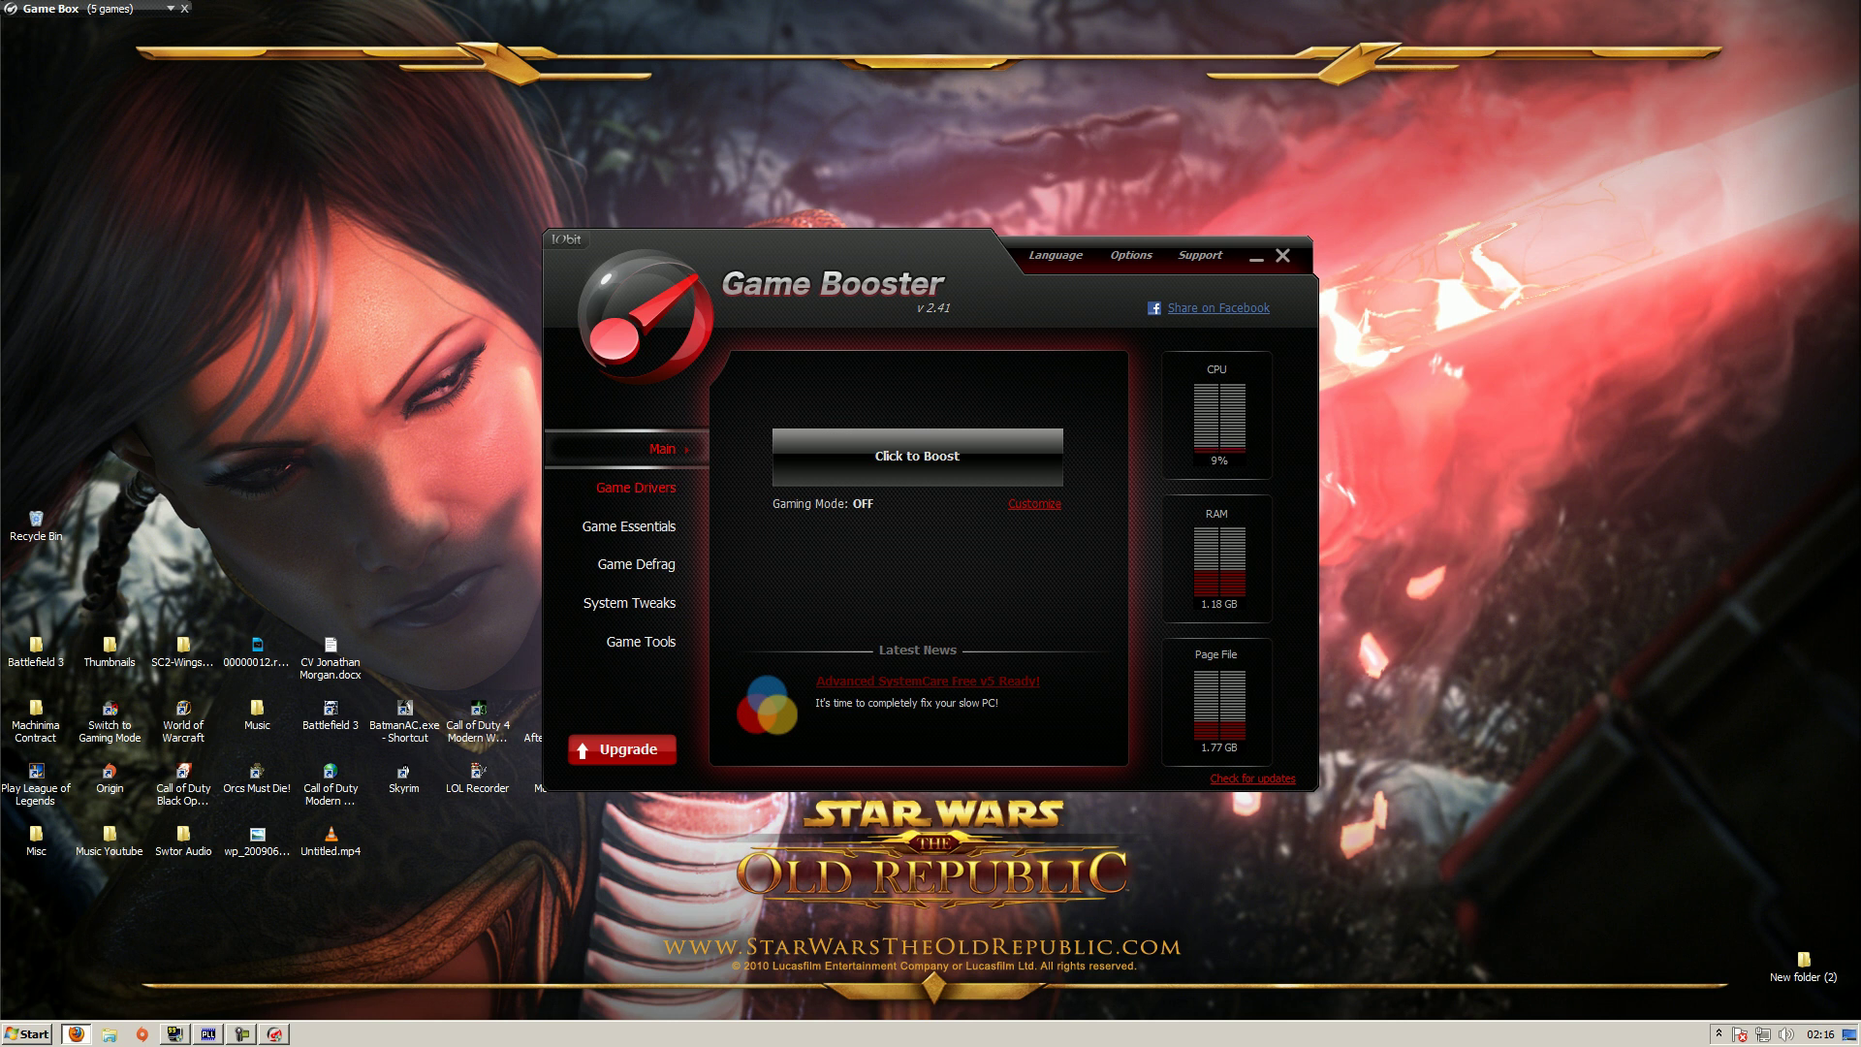
- Look through the Game Drivers, Game Essentials, Game Defrag, System Tweaks and Game Tools pages, and return to Main
{"action": "left_click", "coordinate": [635, 487]}
{"action": "left_click", "coordinate": [629, 526]}
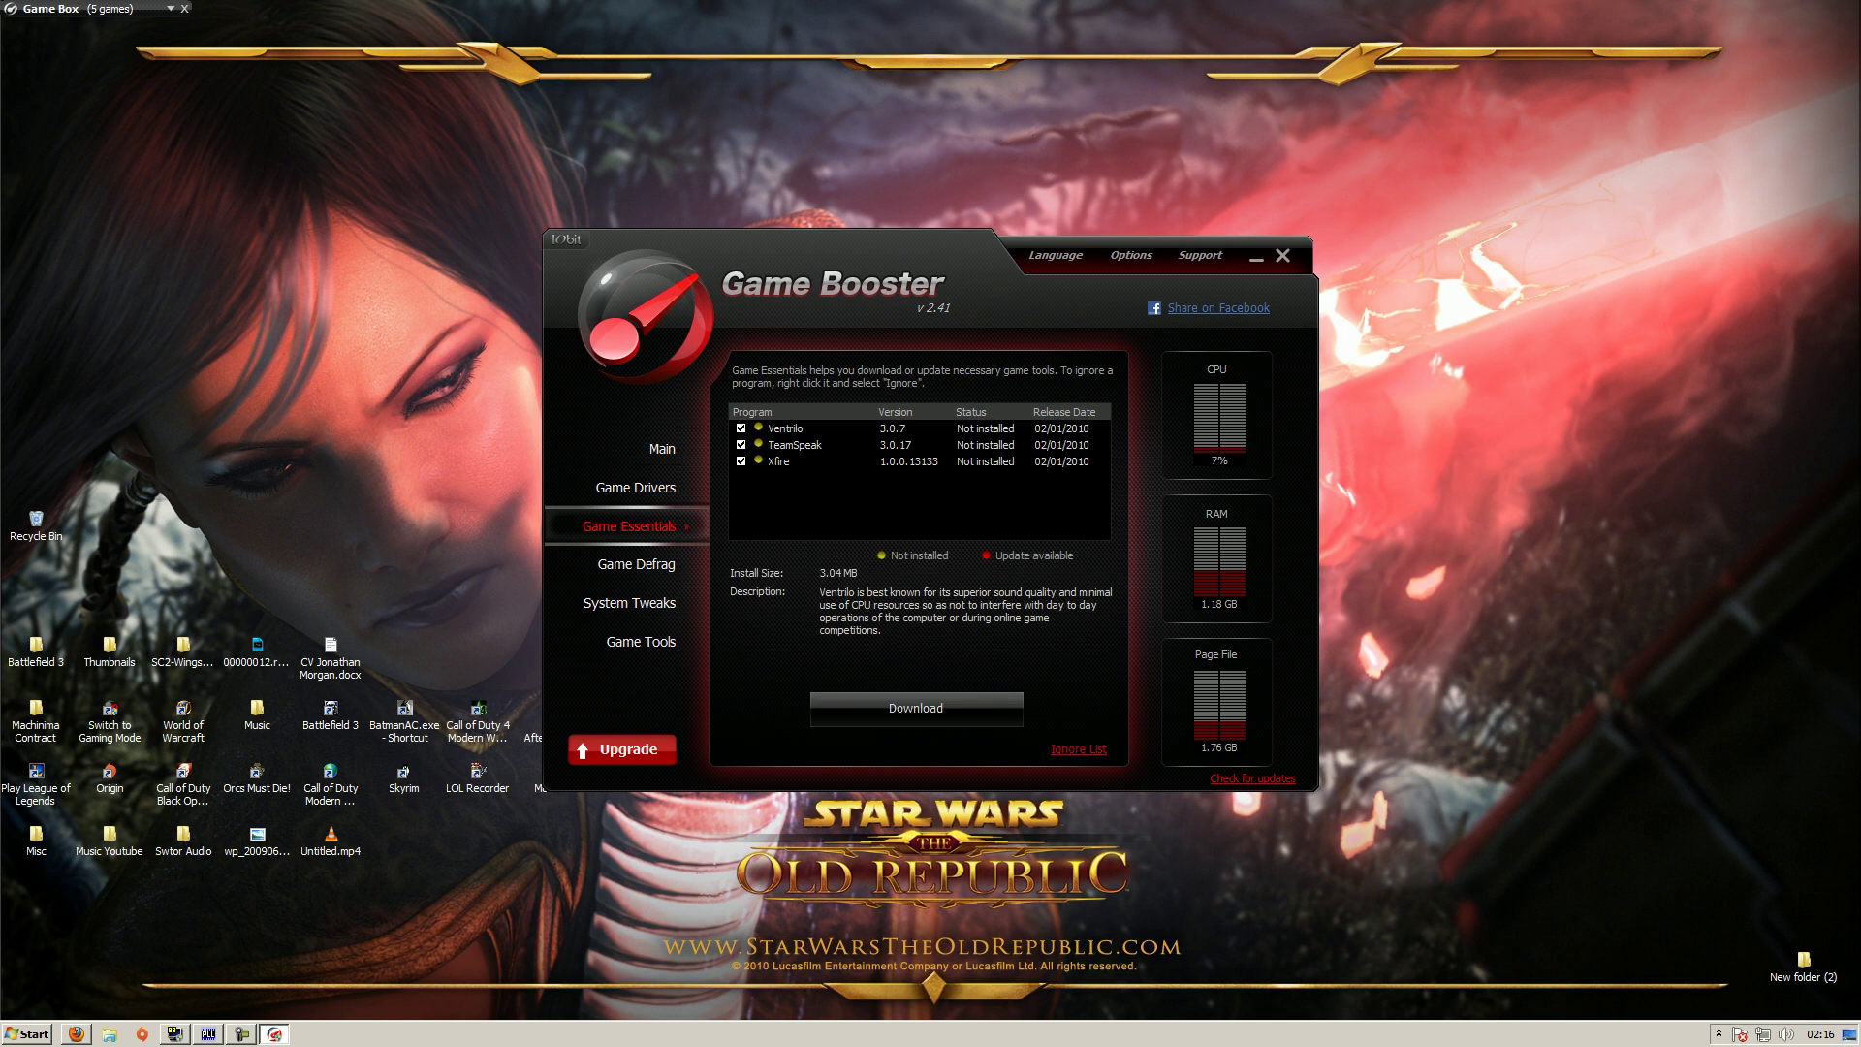
{"action": "left_click", "coordinate": [636, 564]}
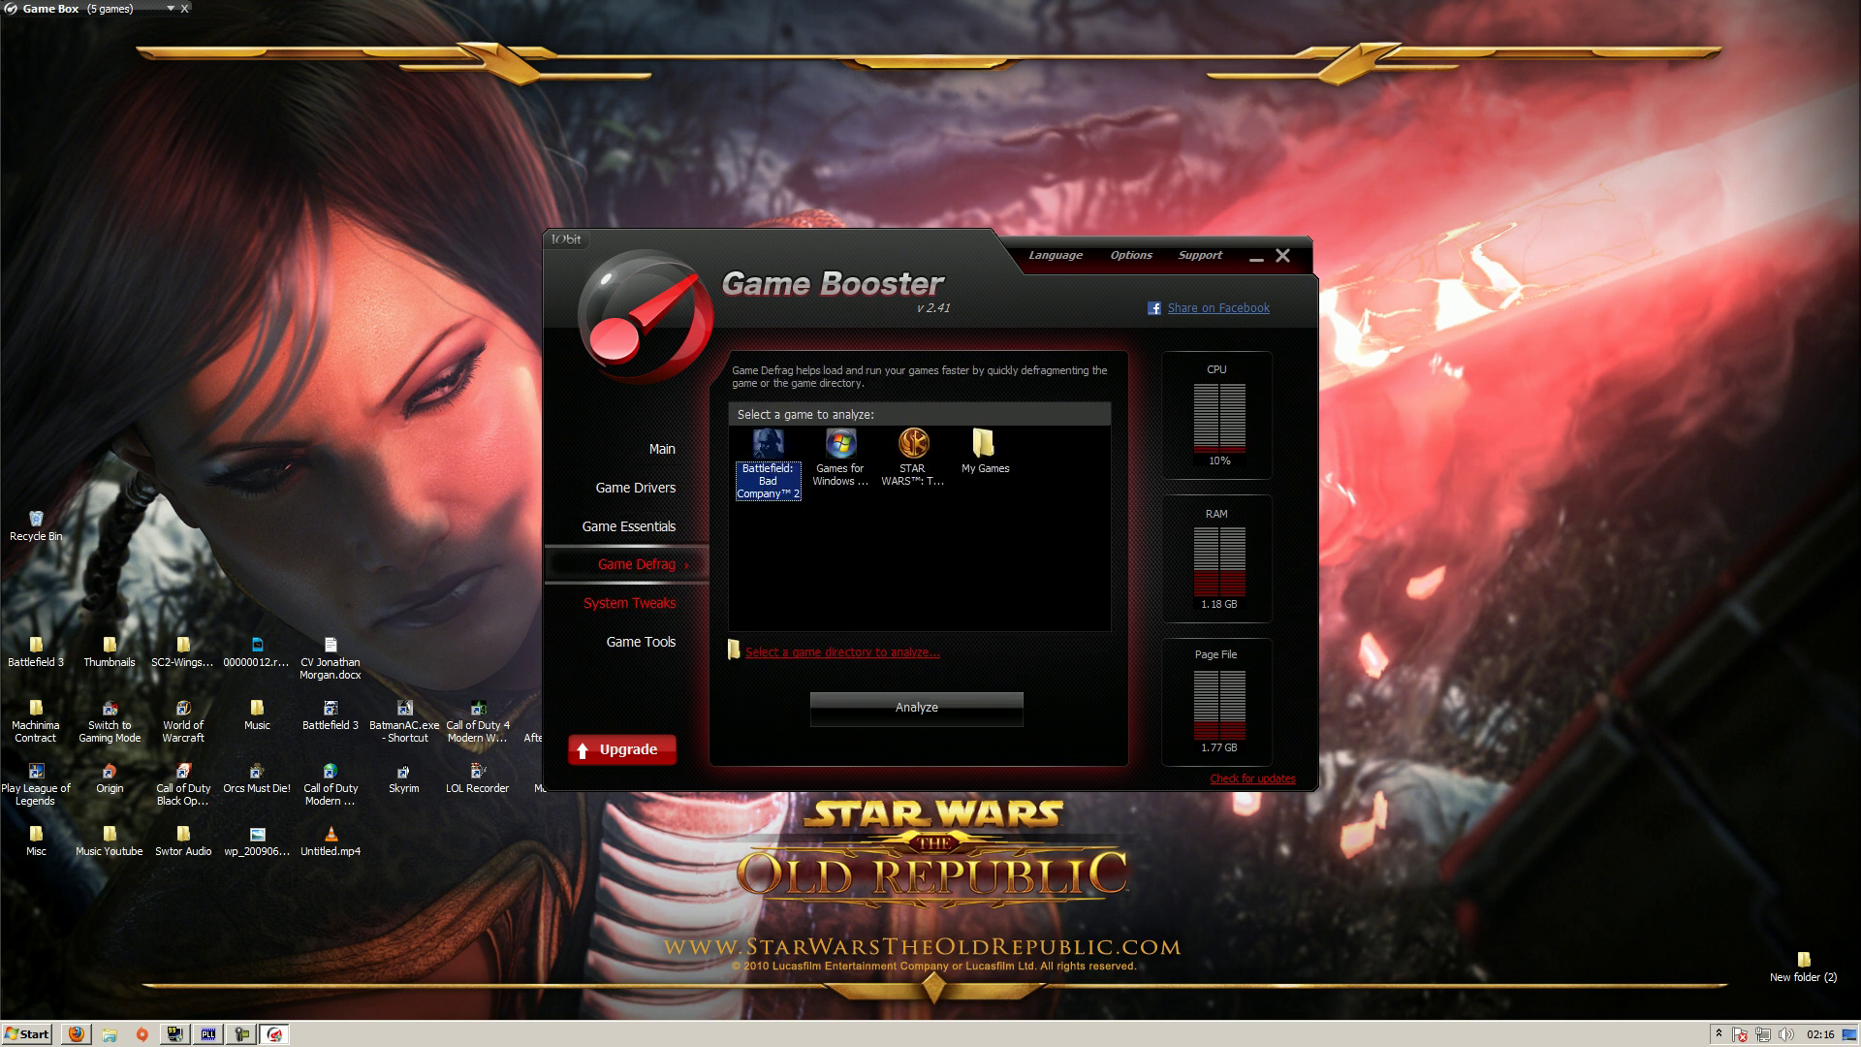
{"action": "left_click", "coordinate": [629, 603]}
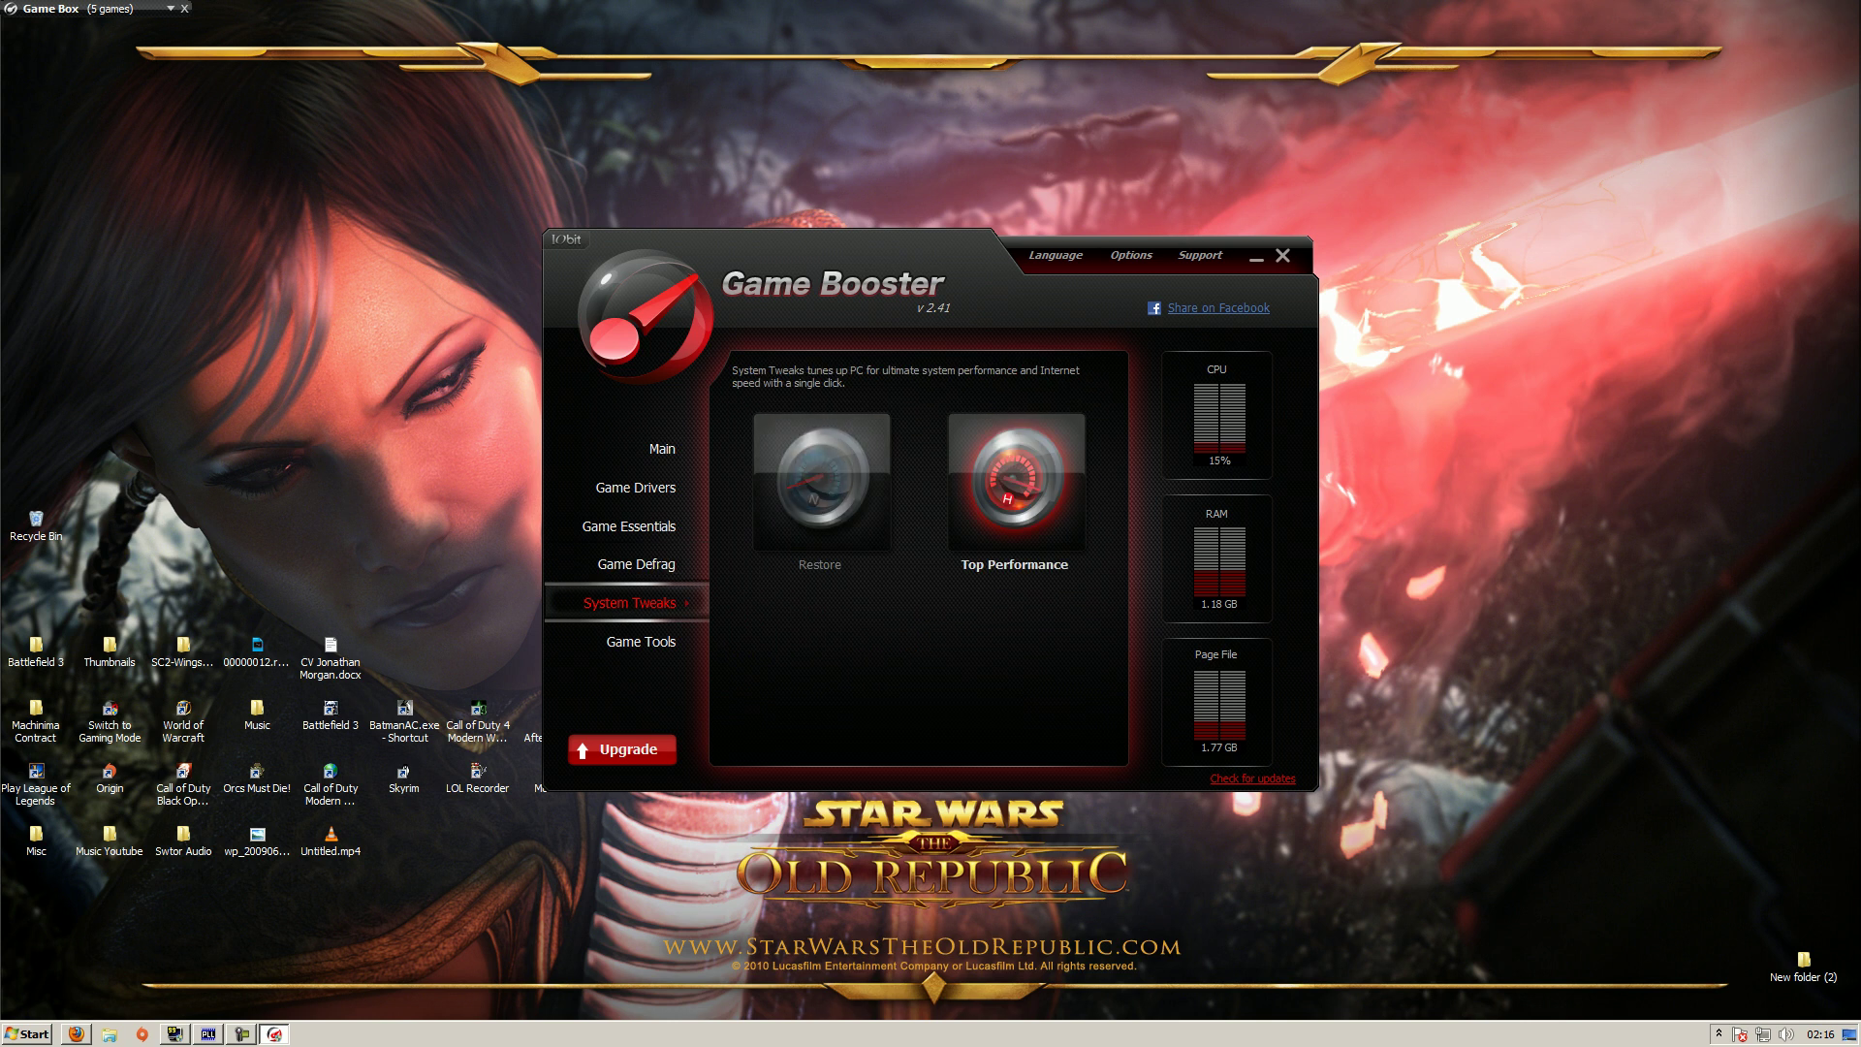
{"action": "left_click", "coordinate": [641, 642]}
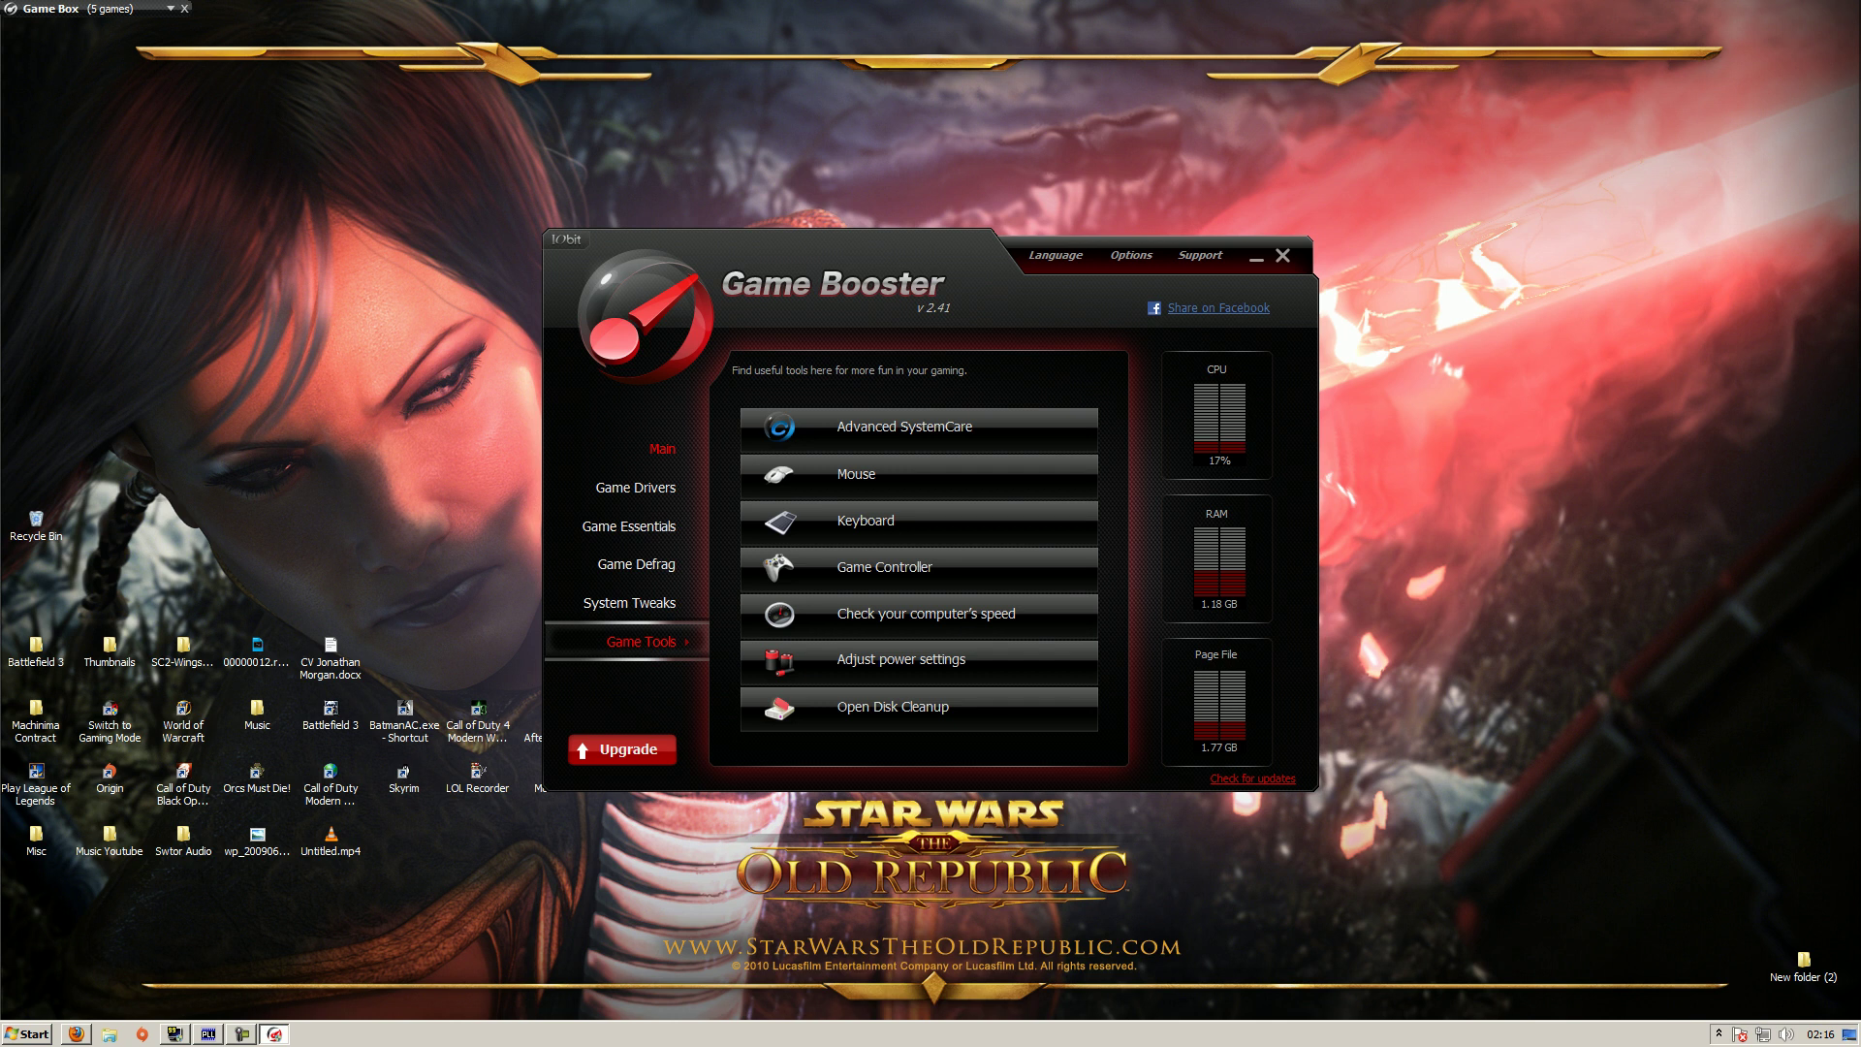
{"action": "left_click", "coordinate": [662, 449]}
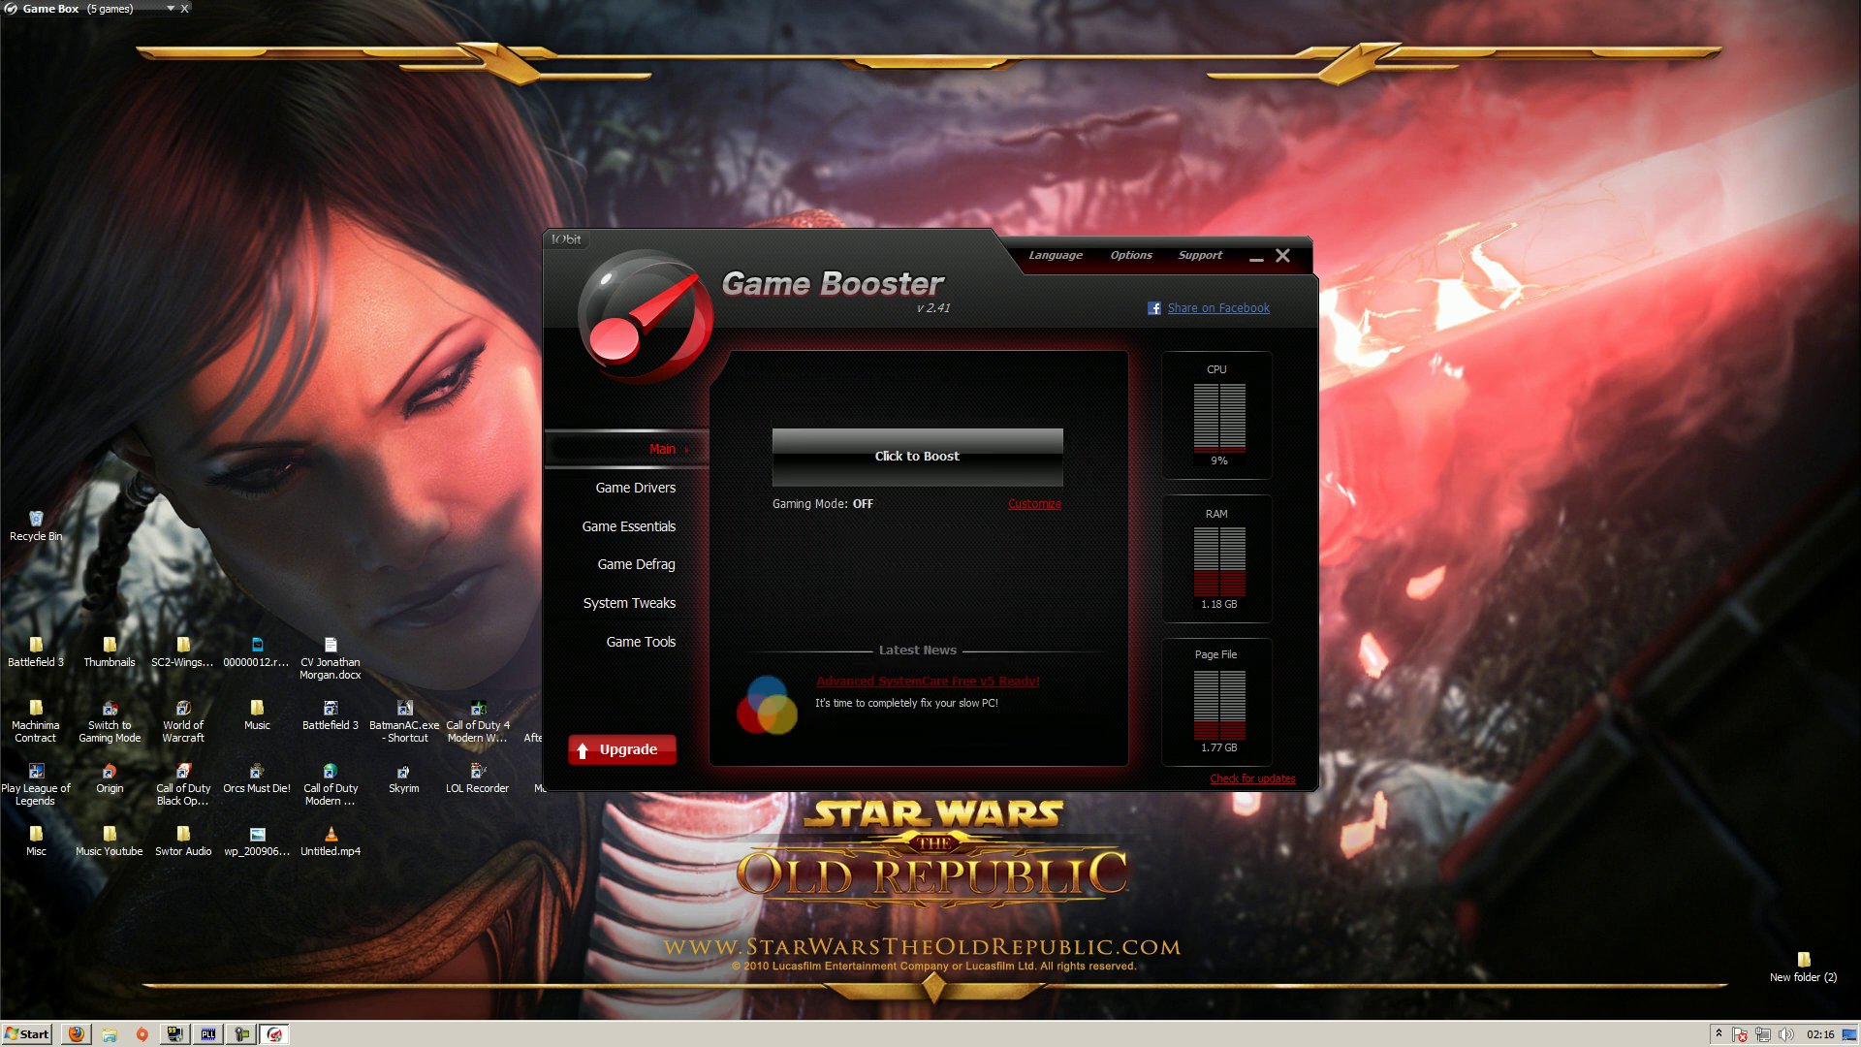
- Activate Gaming Mode, cancelling the countdown for minimizing to the tray, and restore the normal mode
{"action": "left_click", "coordinate": [917, 456]}
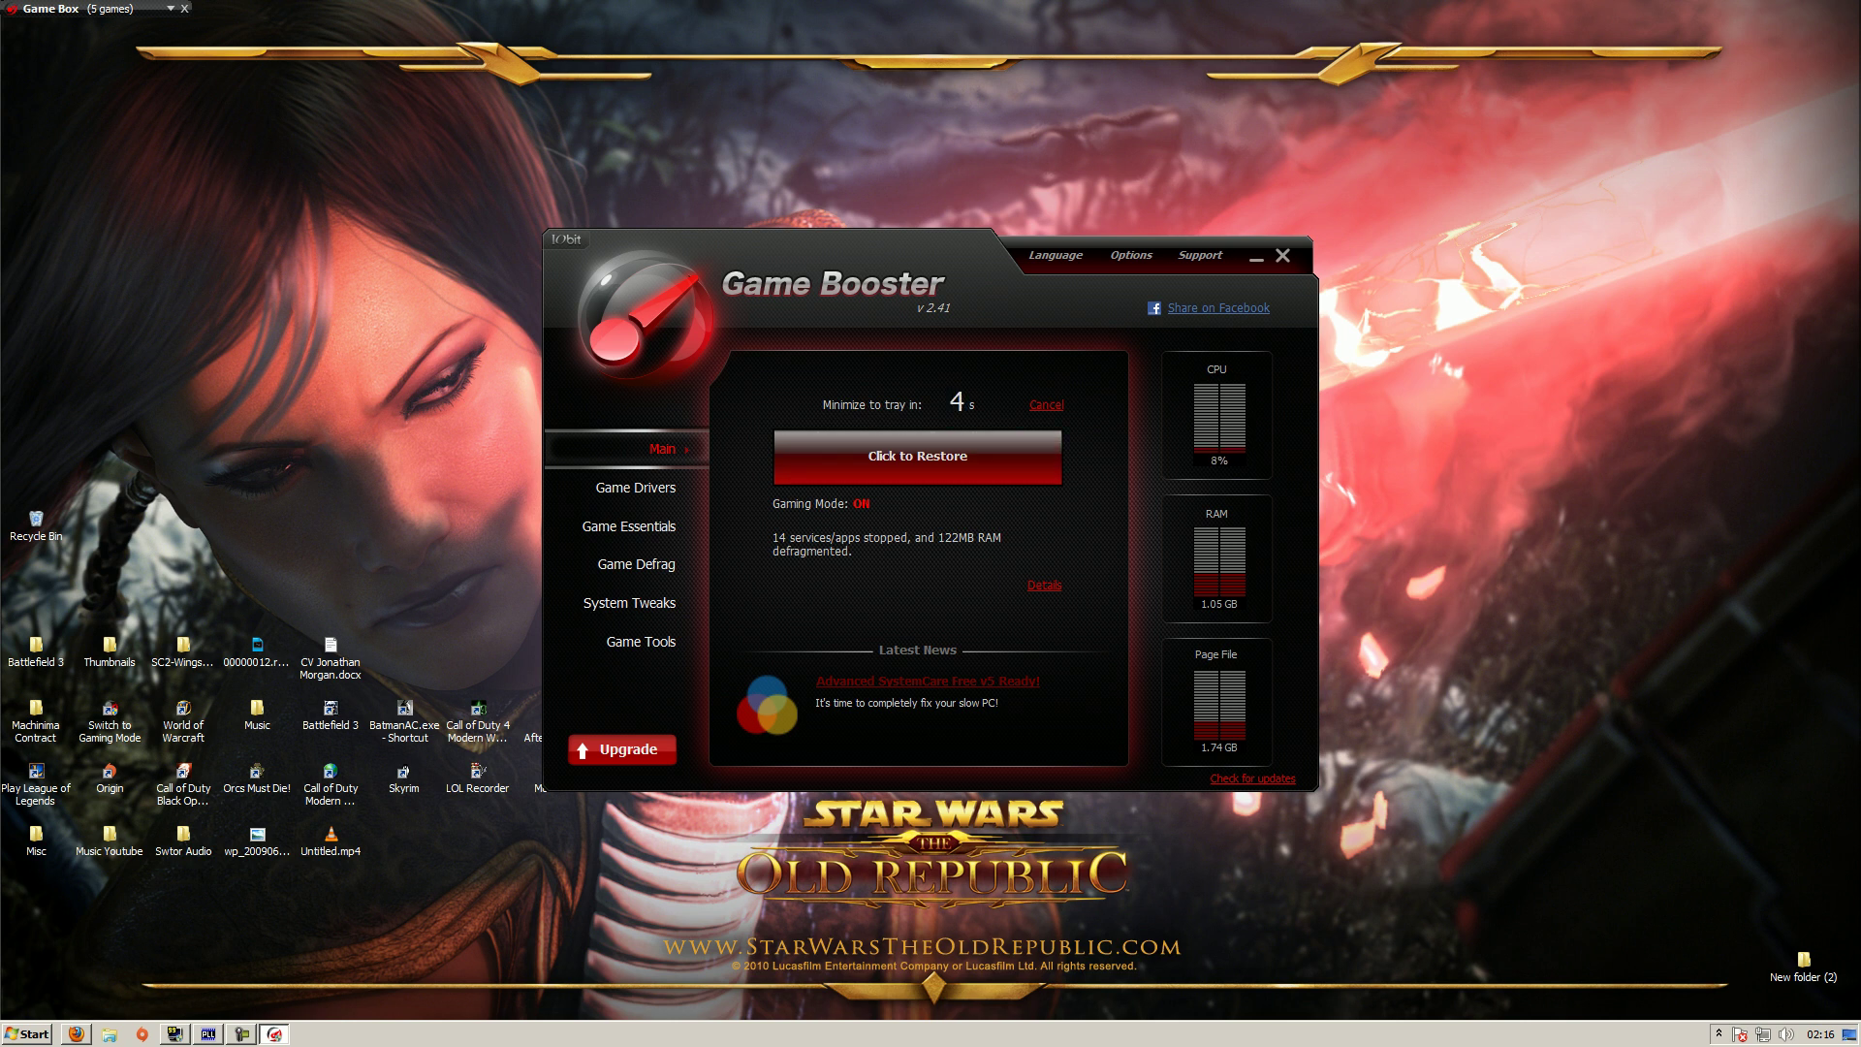
{"action": "left_click", "coordinate": [1046, 405]}
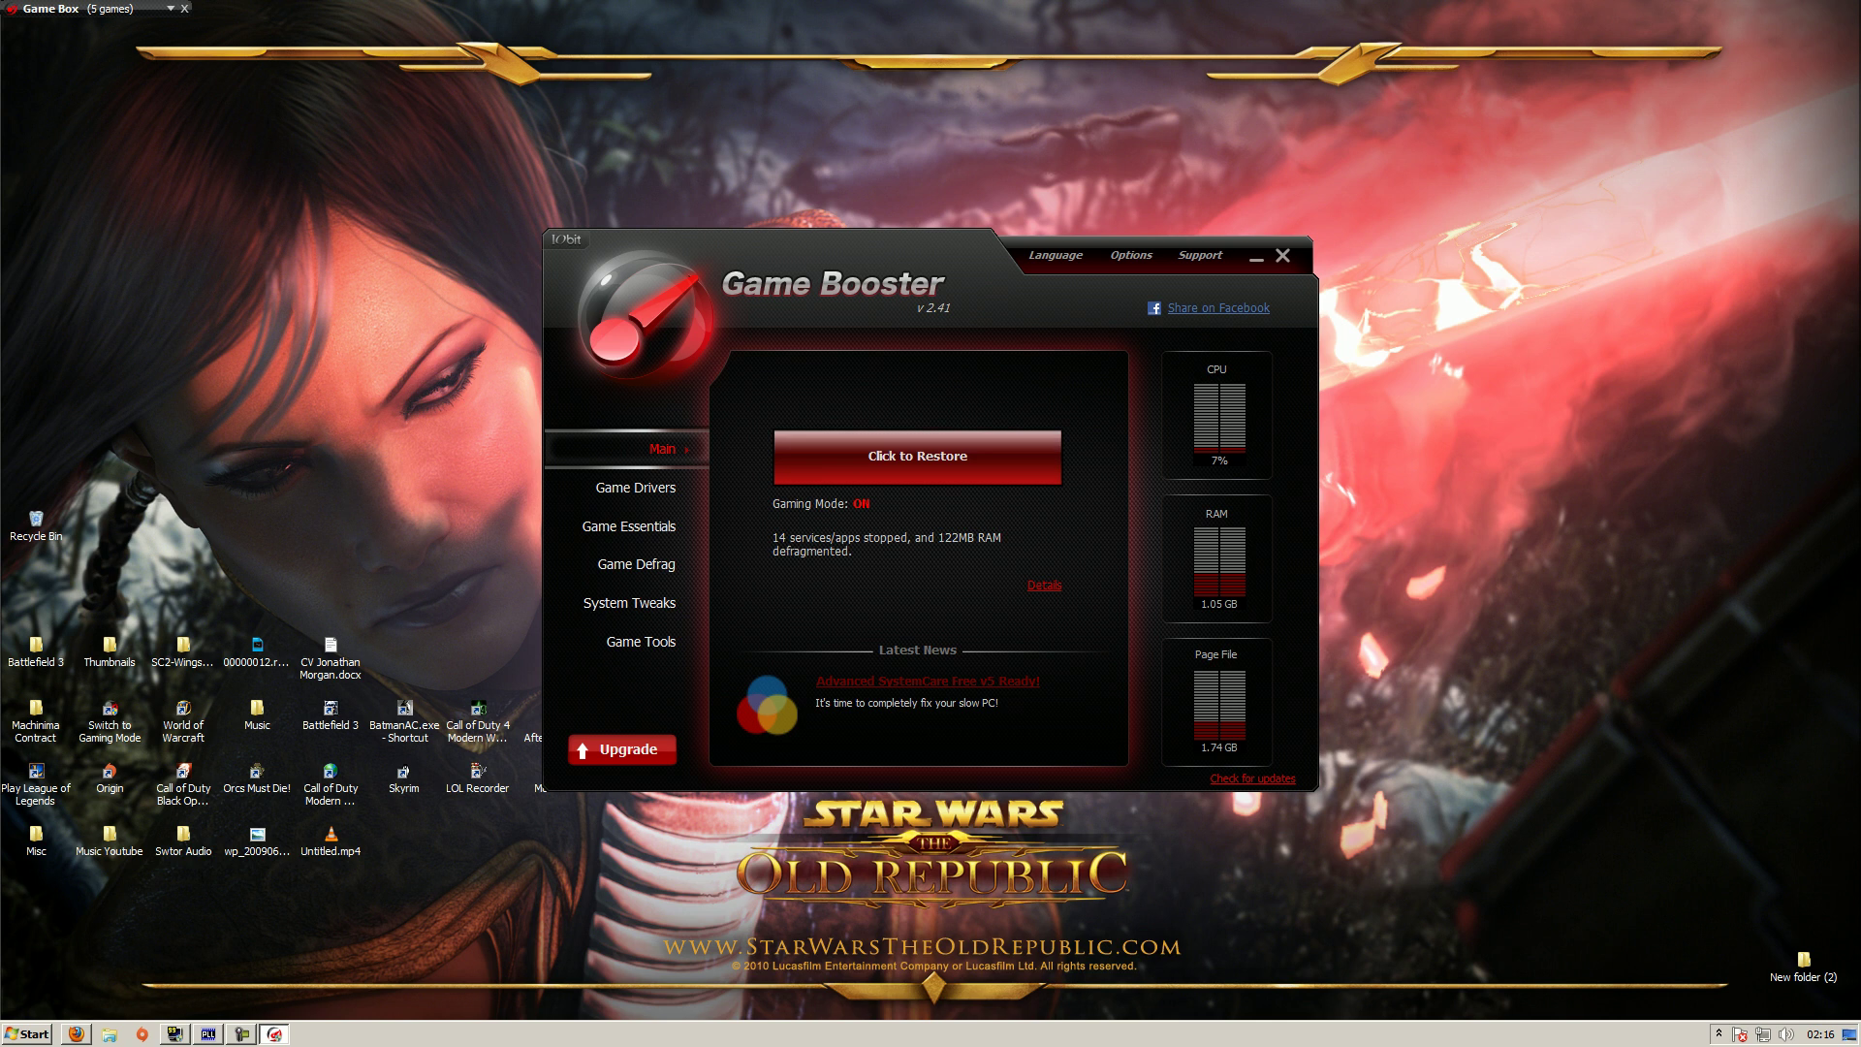
{"action": "left_click", "coordinate": [918, 456]}
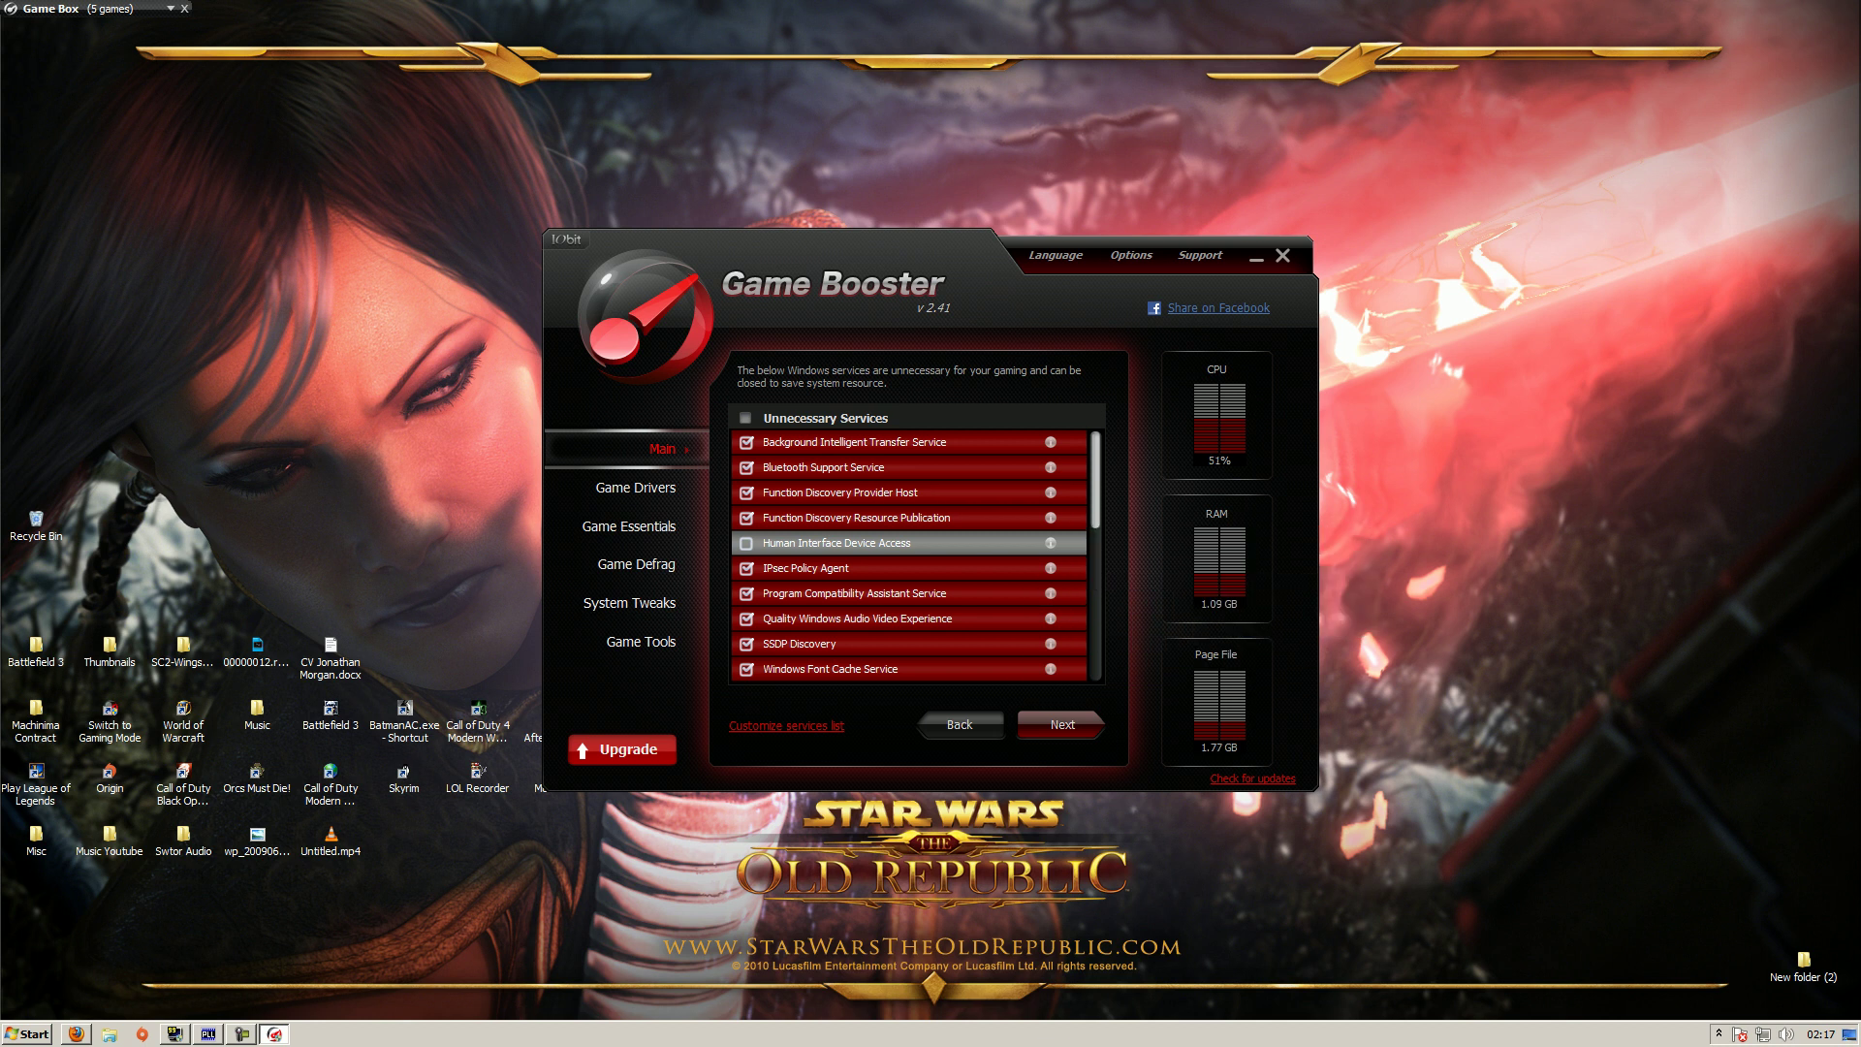
- Customize Gaming Mode to also stop the Human Interface Device Access service and the Adobe Acrobat Update Service
{"action": "scroll", "coordinate": [916, 555], "scroll_direction": "down", "scroll_amount": 1}
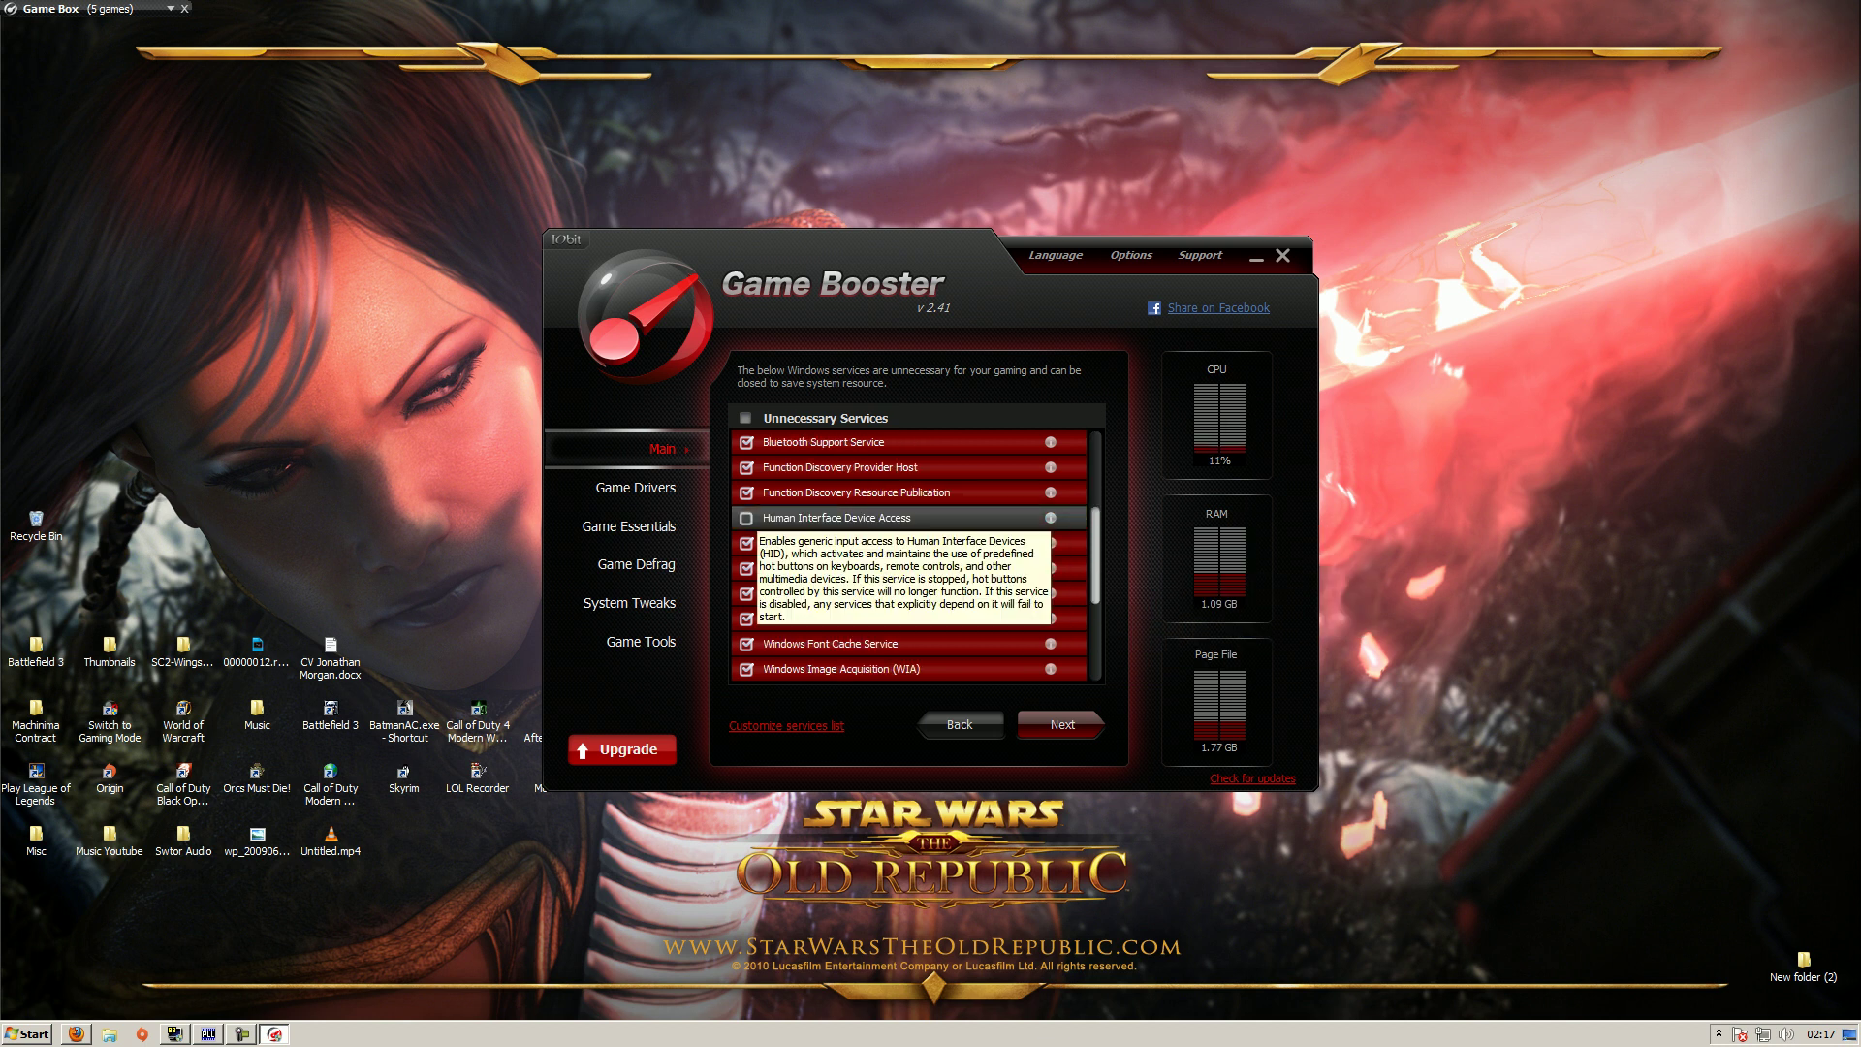
{"action": "left_click", "coordinate": [746, 517]}
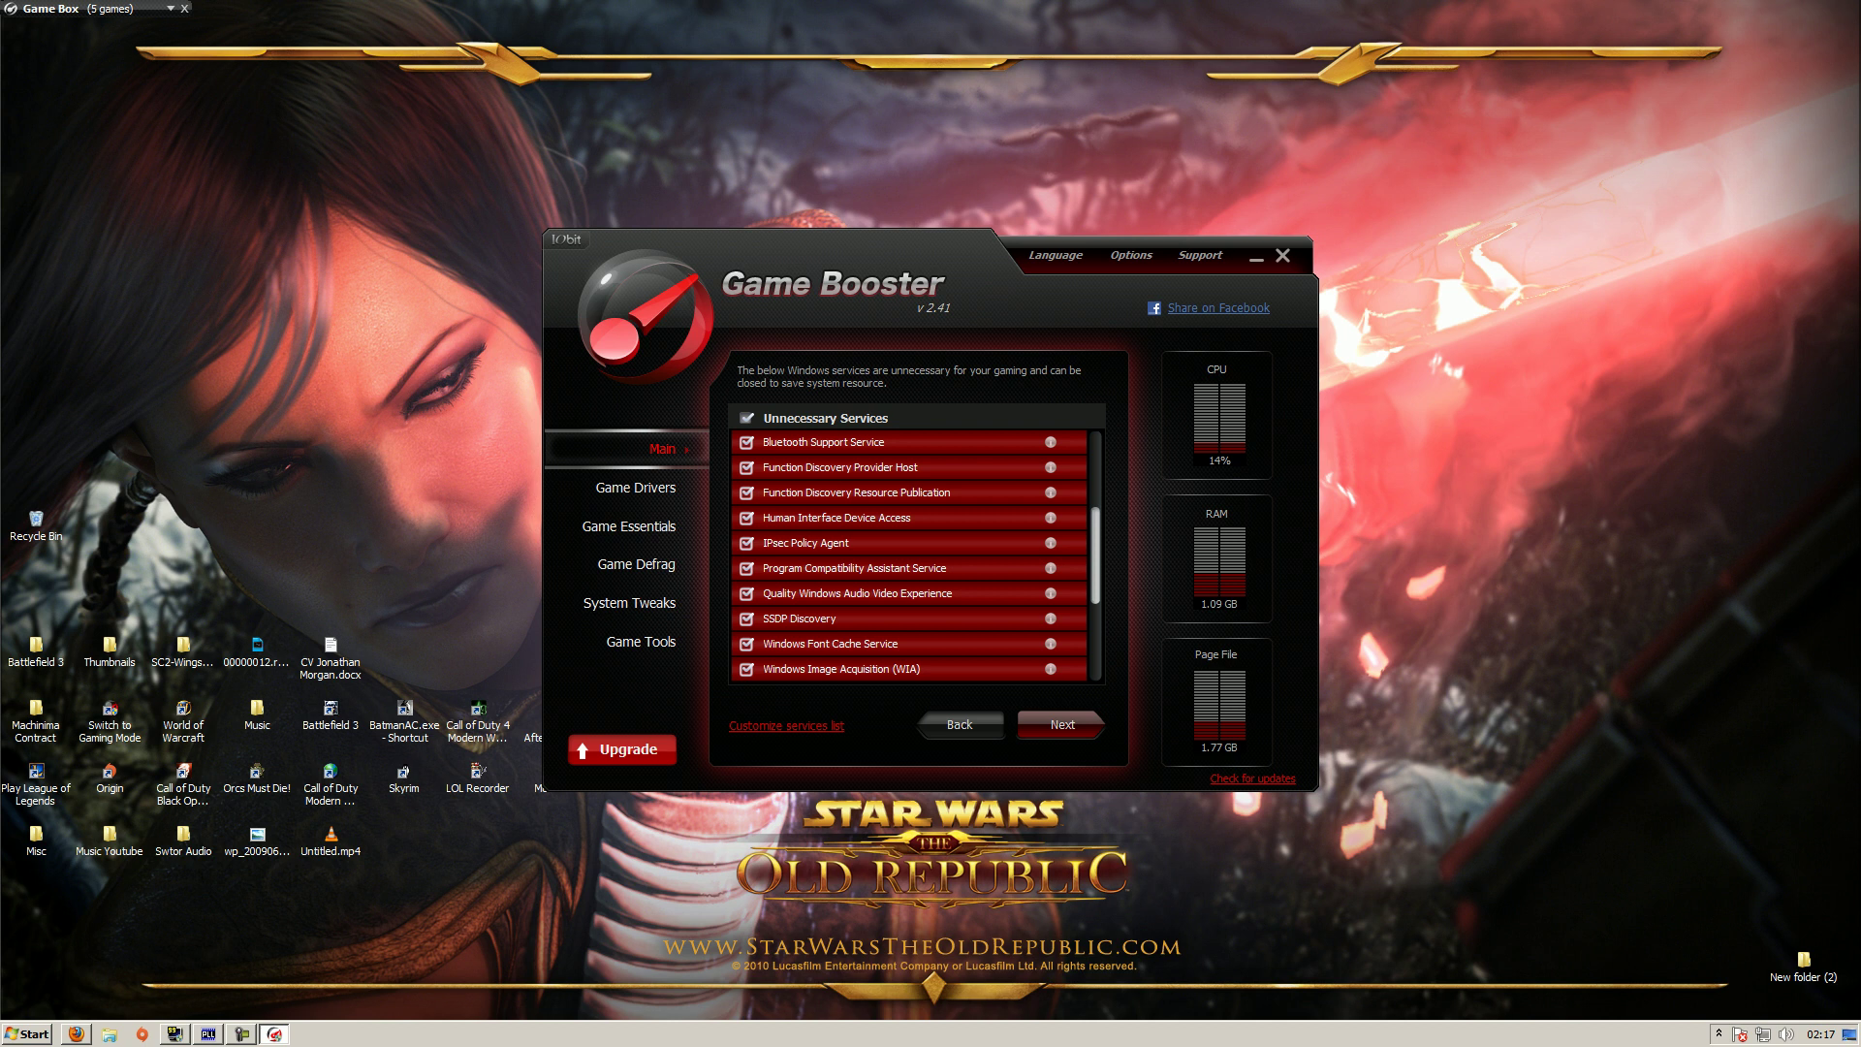
{"action": "scroll", "coordinate": [916, 557], "scroll_direction": "down", "scroll_amount": 1}
{"action": "scroll", "coordinate": [916, 558], "scroll_direction": "up", "scroll_amount": 2}
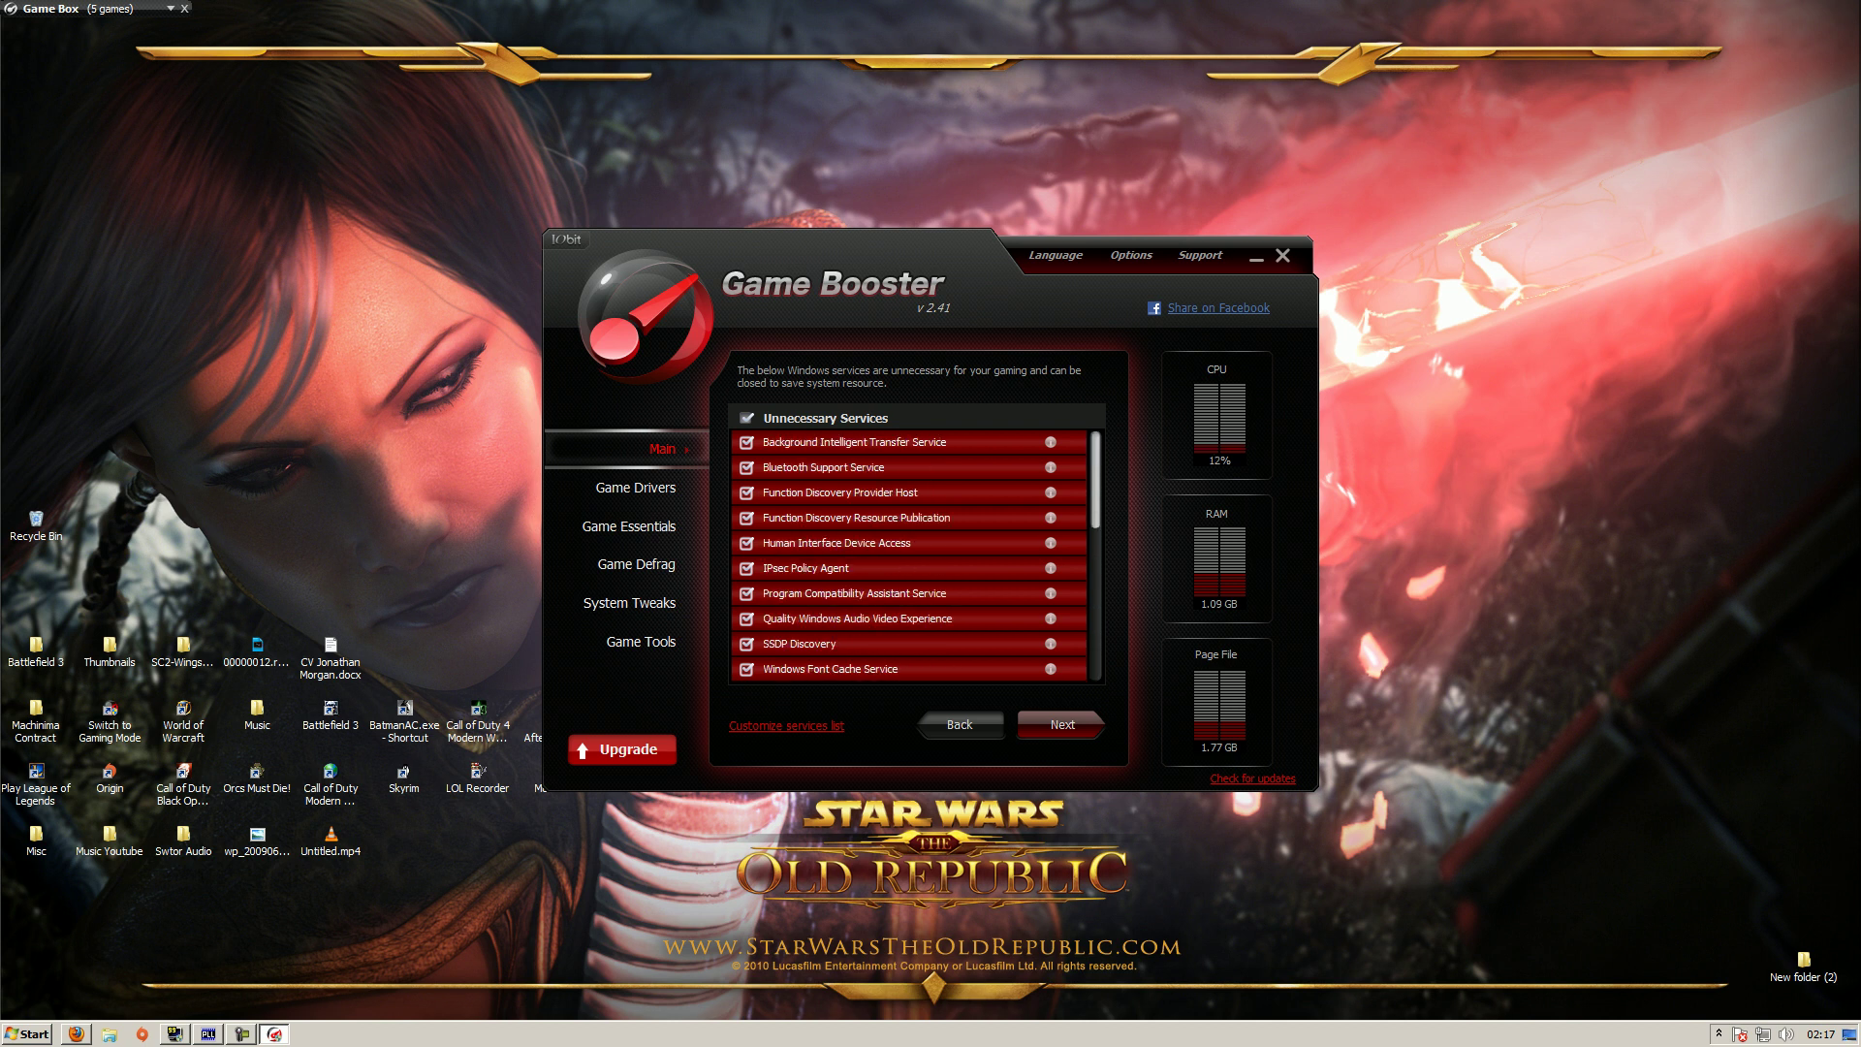
{"action": "left_click", "coordinate": [1063, 724]}
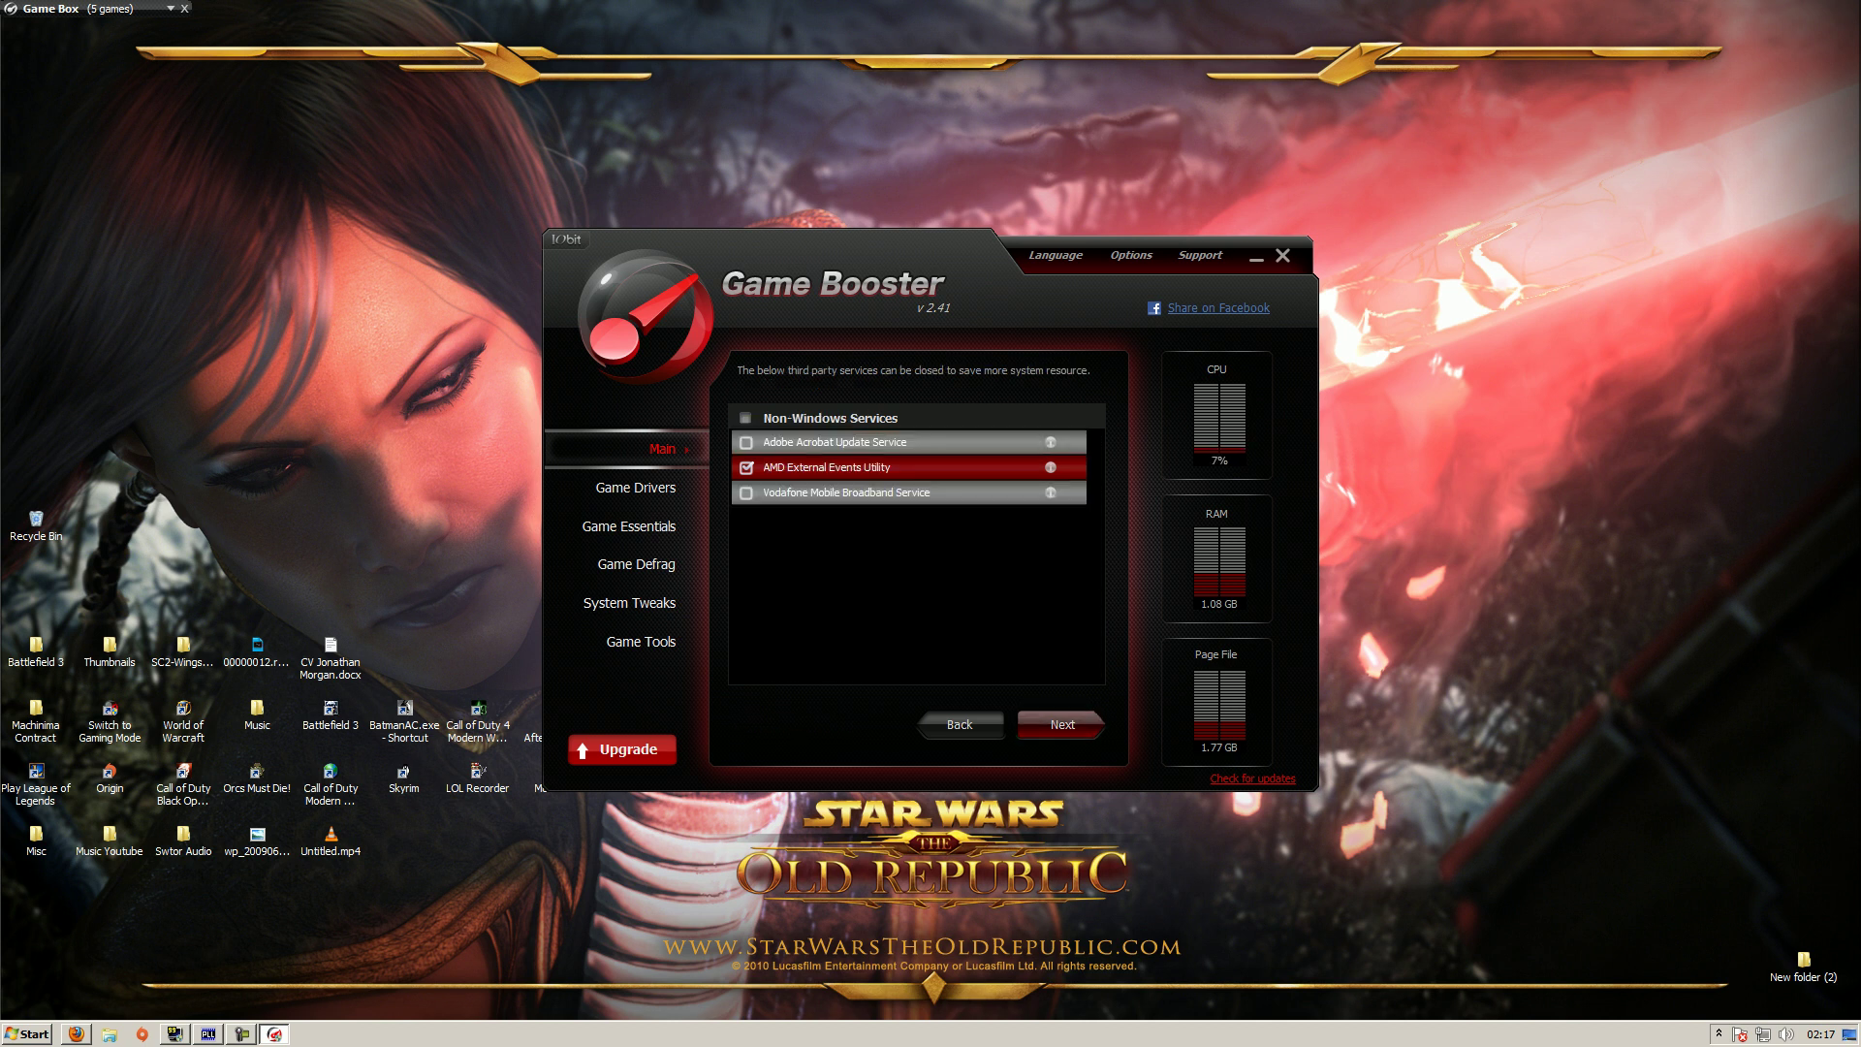
{"action": "left_click", "coordinate": [747, 442]}
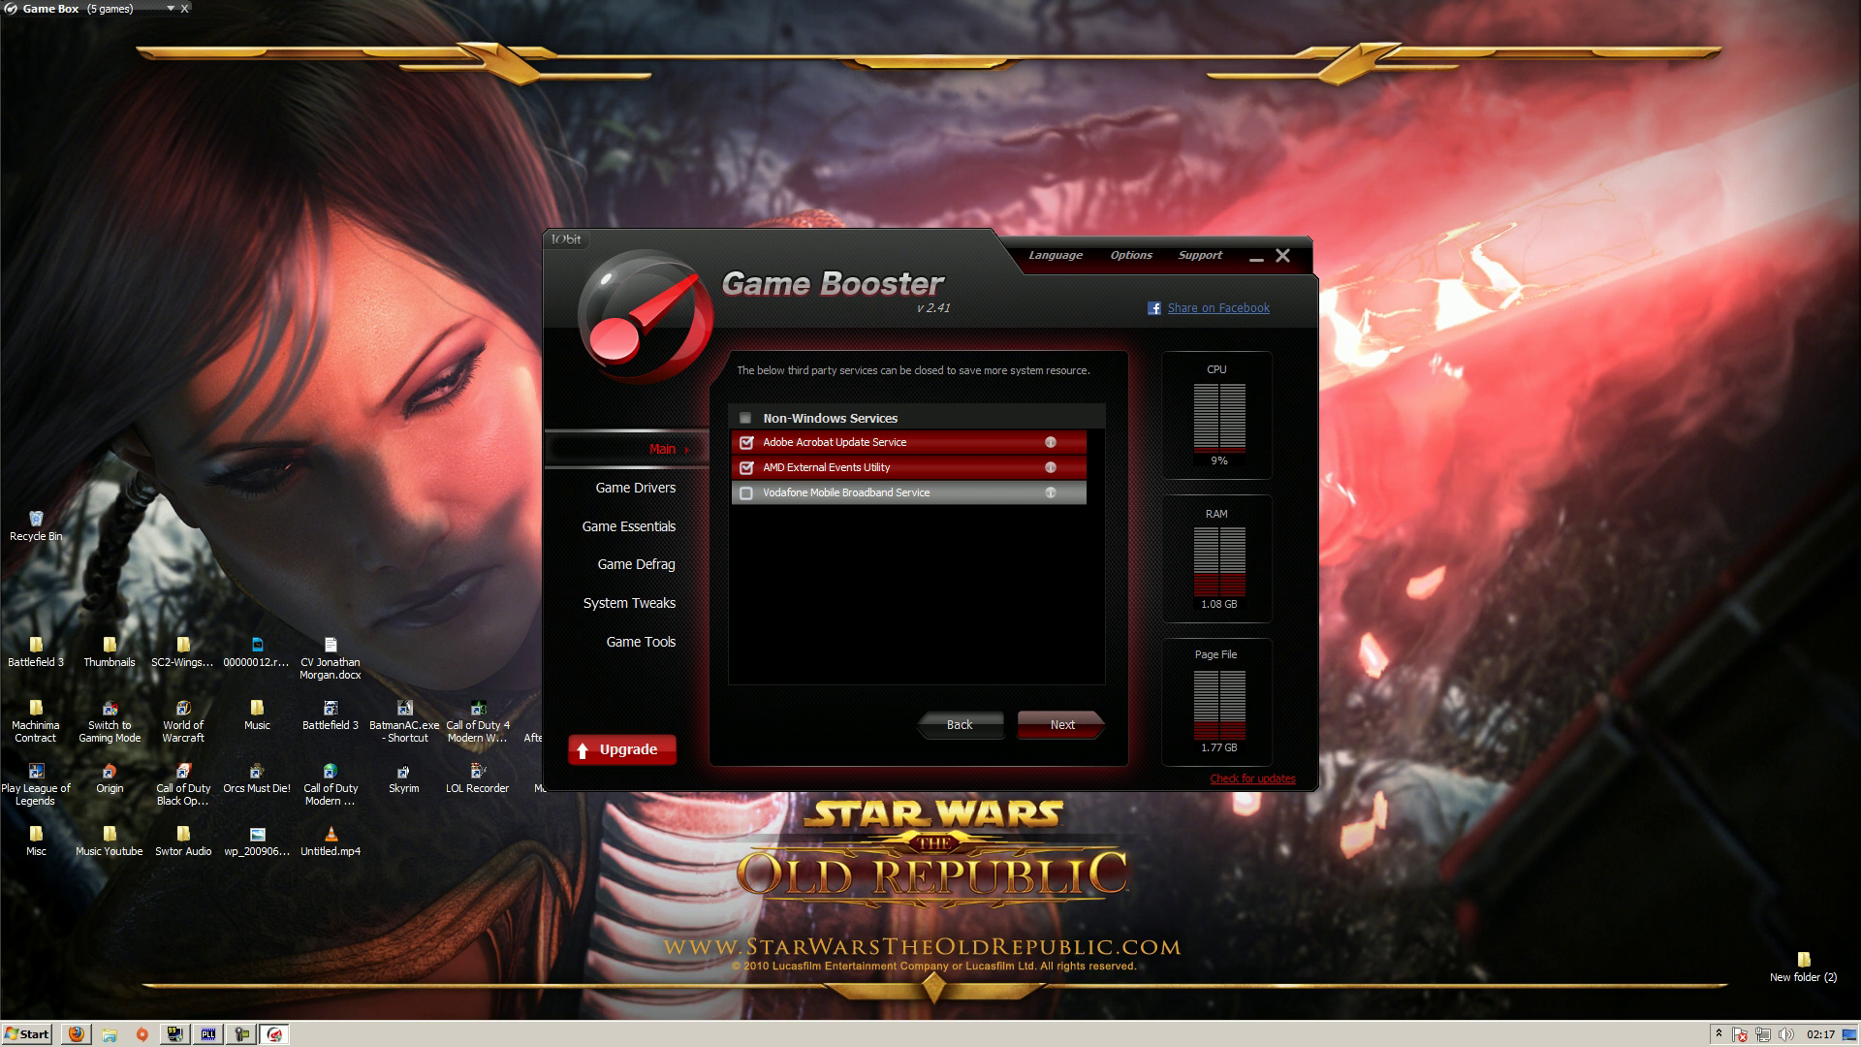
{"action": "left_click", "coordinate": [1063, 724]}
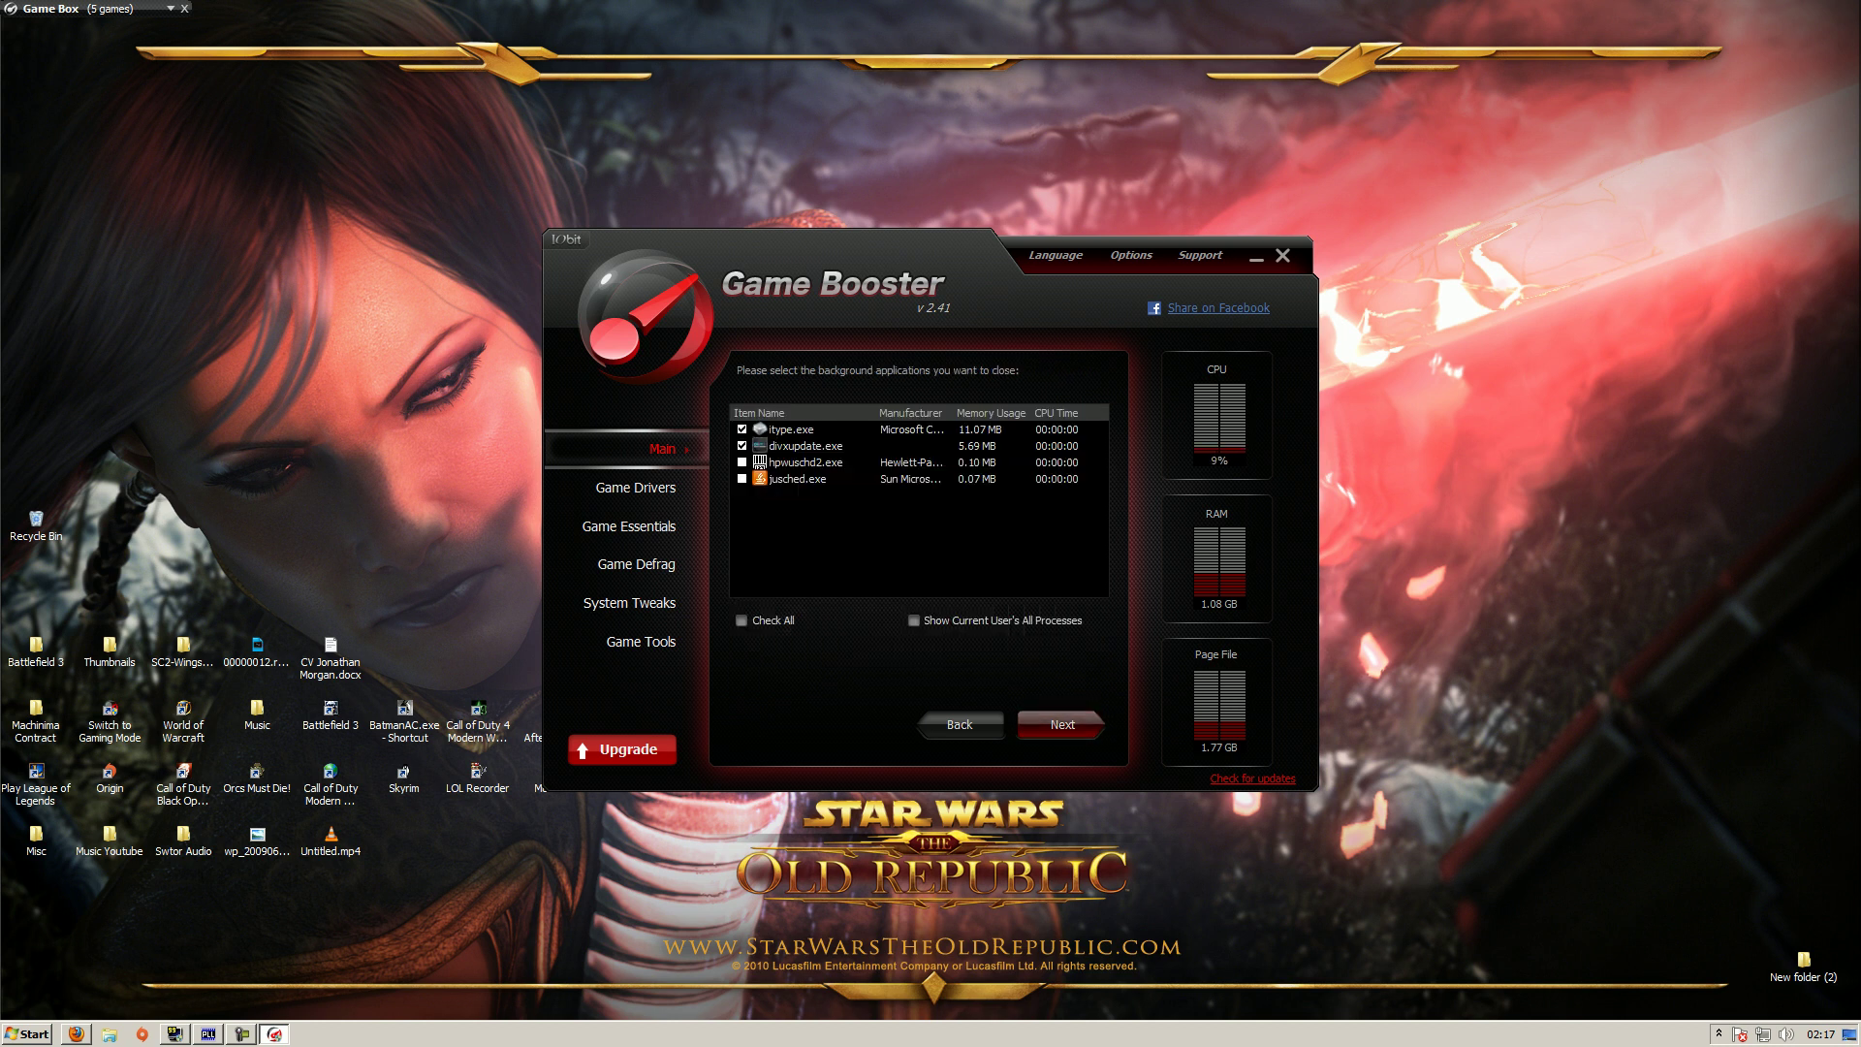
- Include hpwuschd2.exe and jusched.exe in the background applications to close, and start boosting with the Gaming Mode Power Plan
{"action": "left_click", "coordinate": [742, 463]}
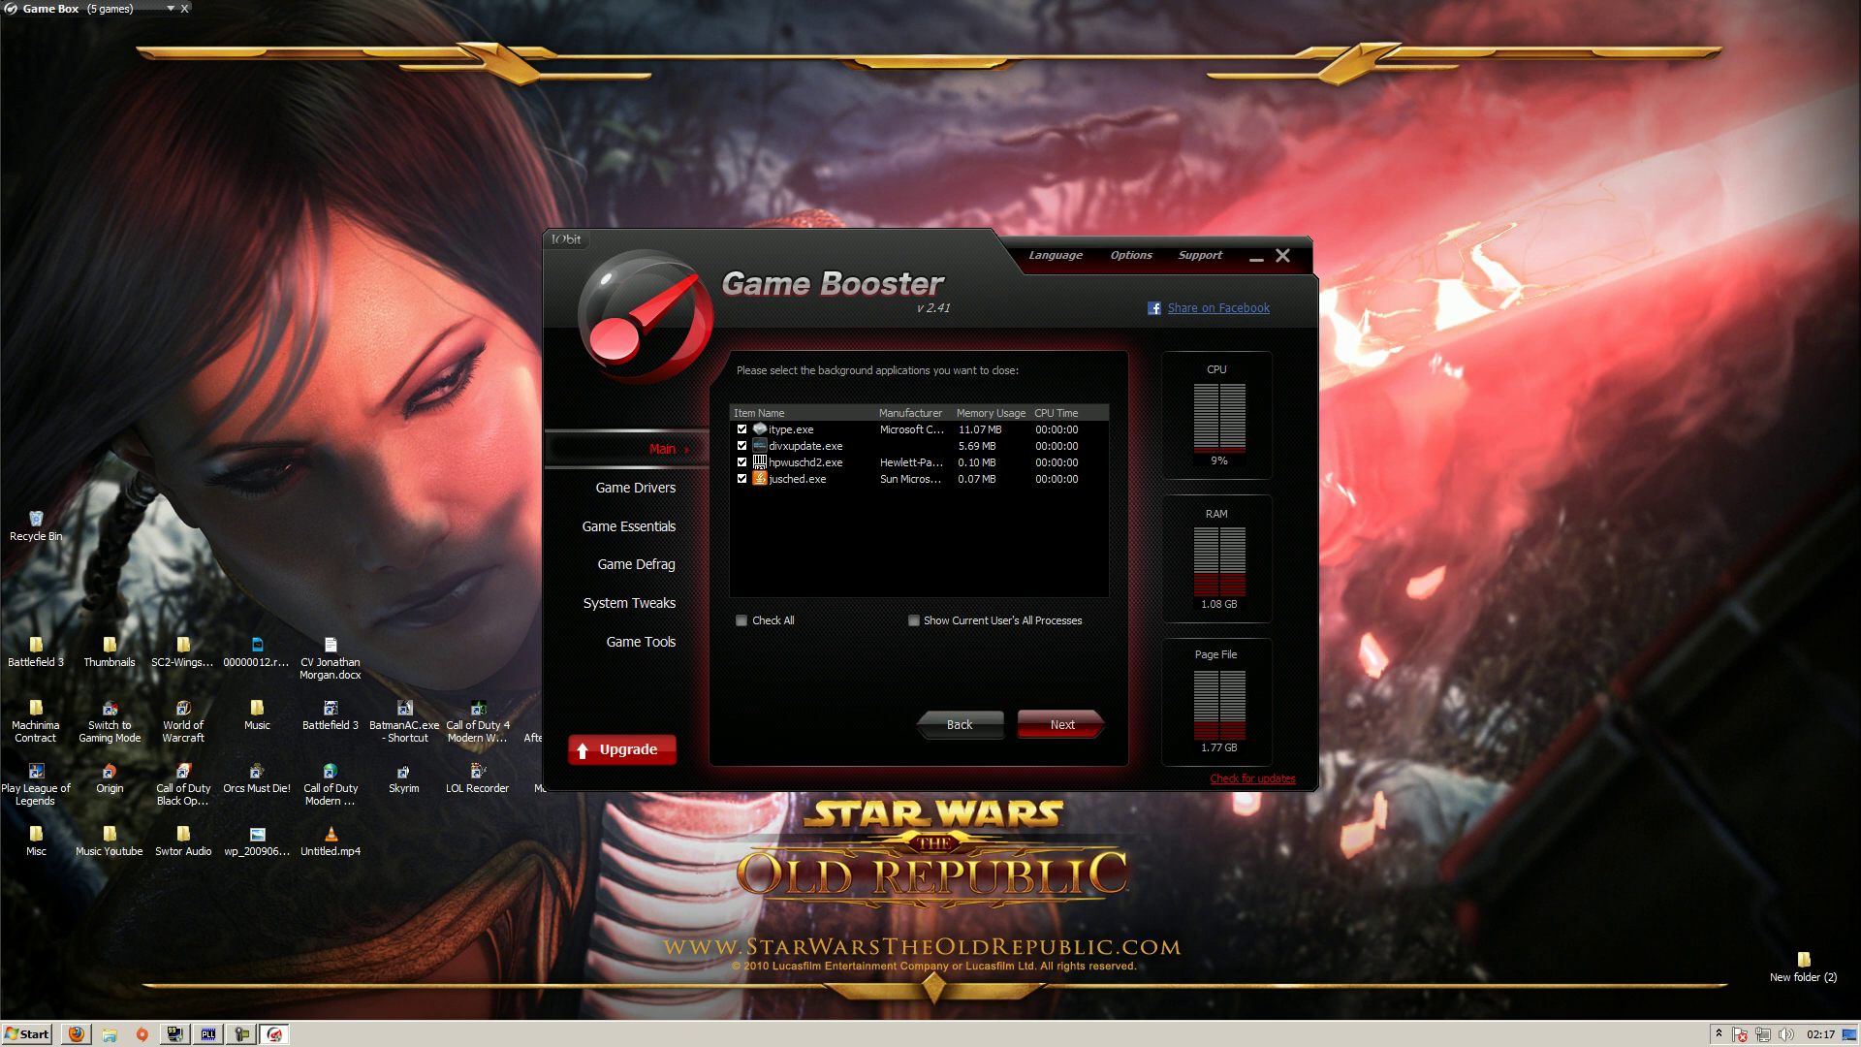
{"action": "left_click", "coordinate": [1060, 724]}
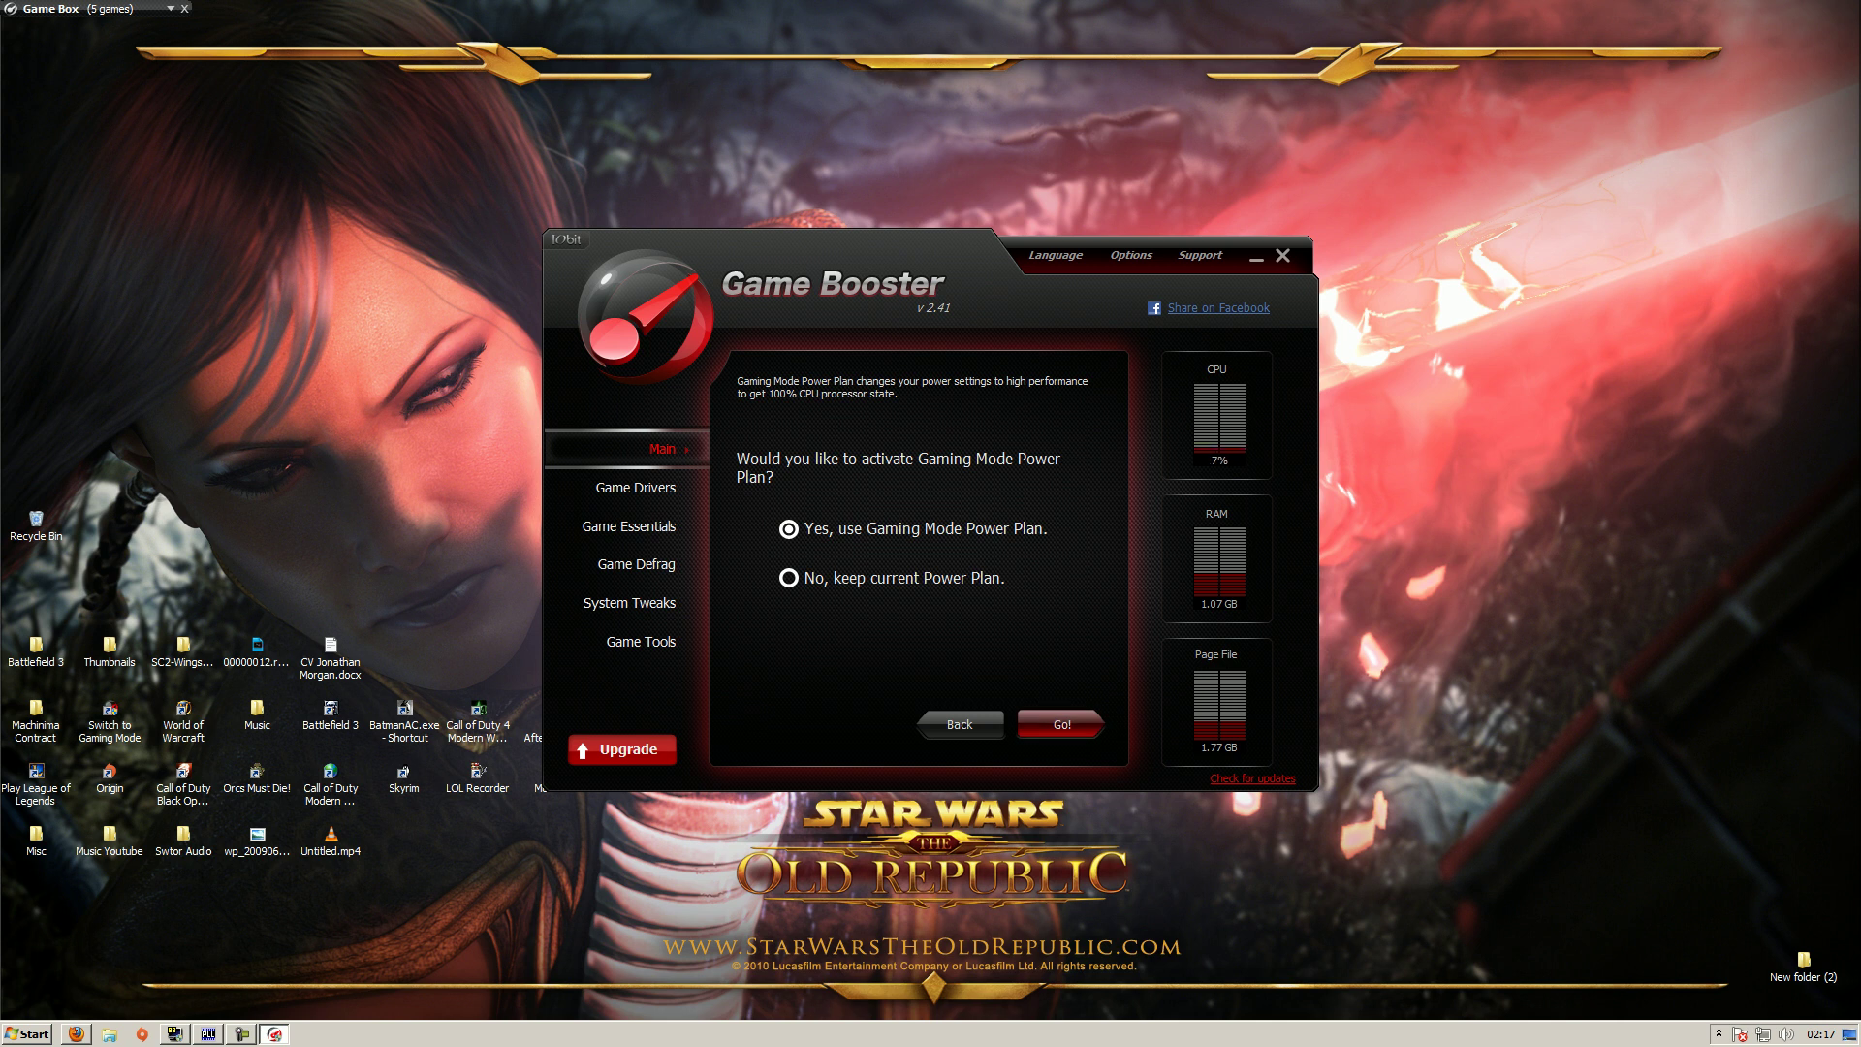
{"action": "left_click", "coordinate": [1061, 724]}
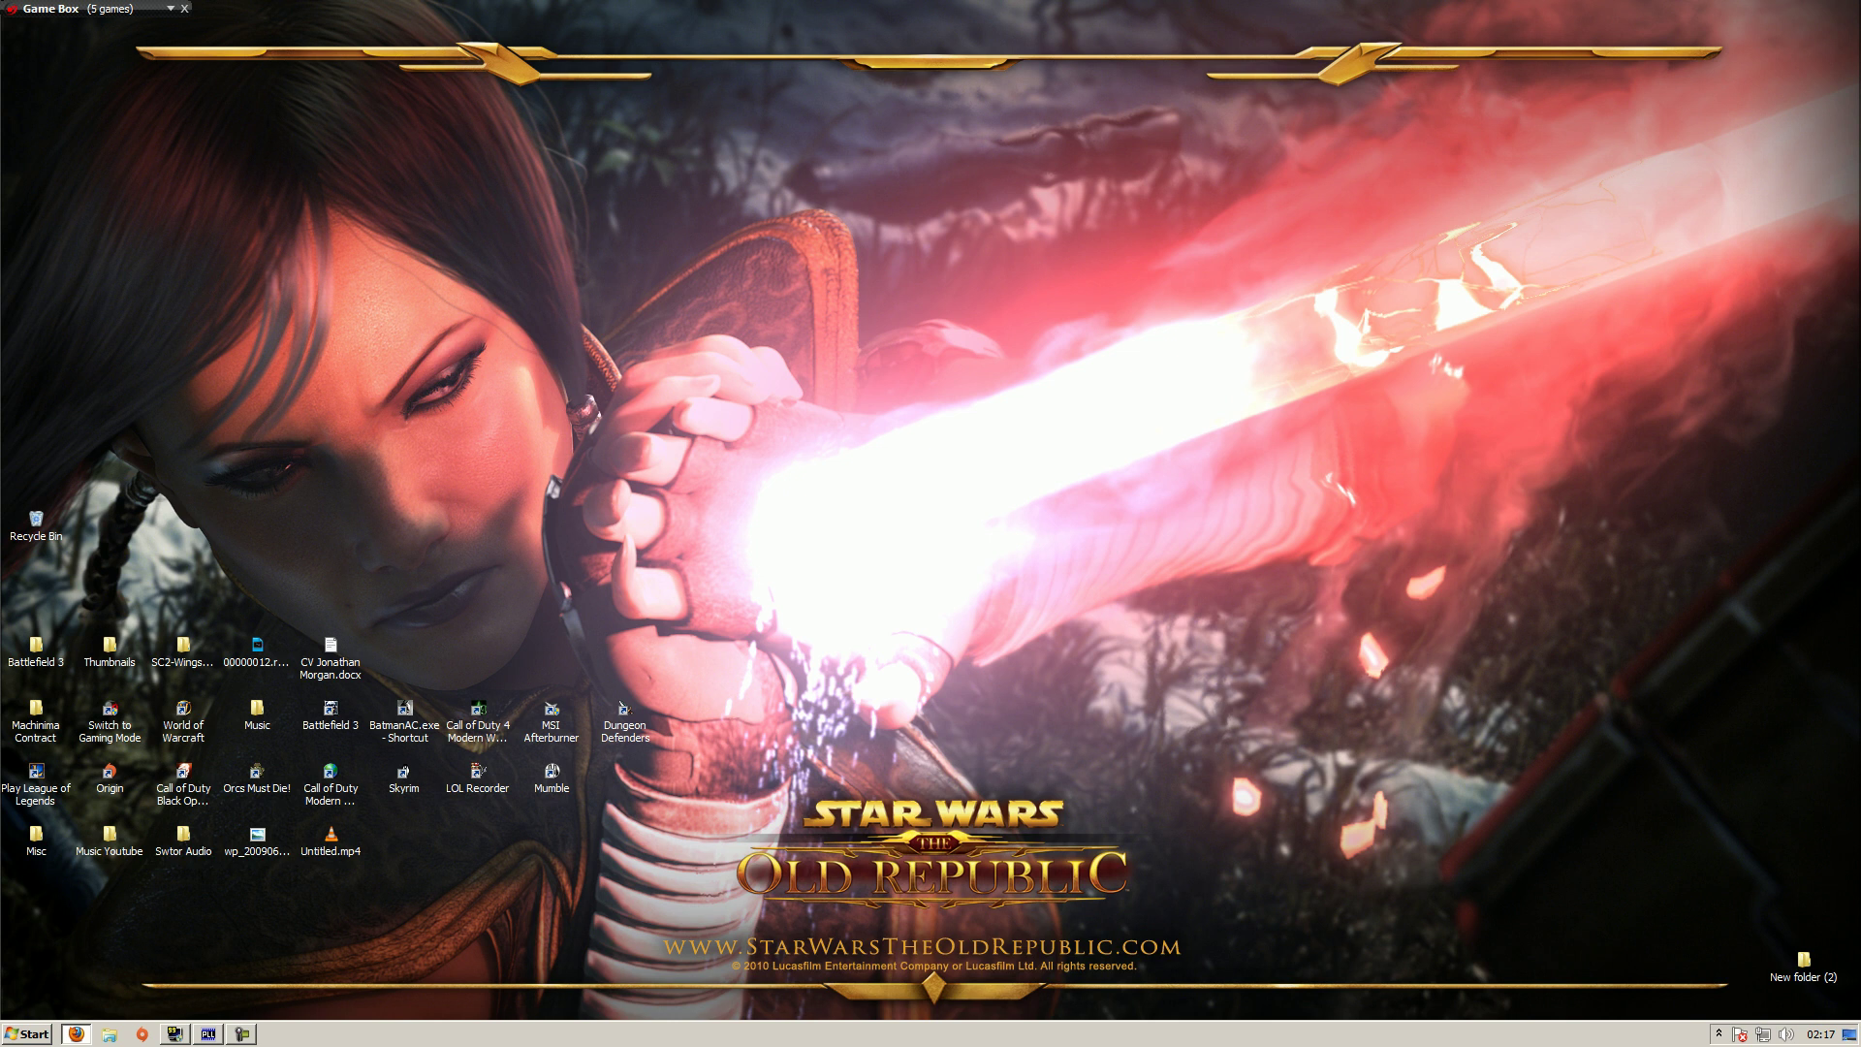
- Switch to Firefox and read the beginner warning on the SetFSB homepage
{"action": "left_click", "coordinate": [76, 1034]}
{"action": "left_click", "coordinate": [640, 14]}
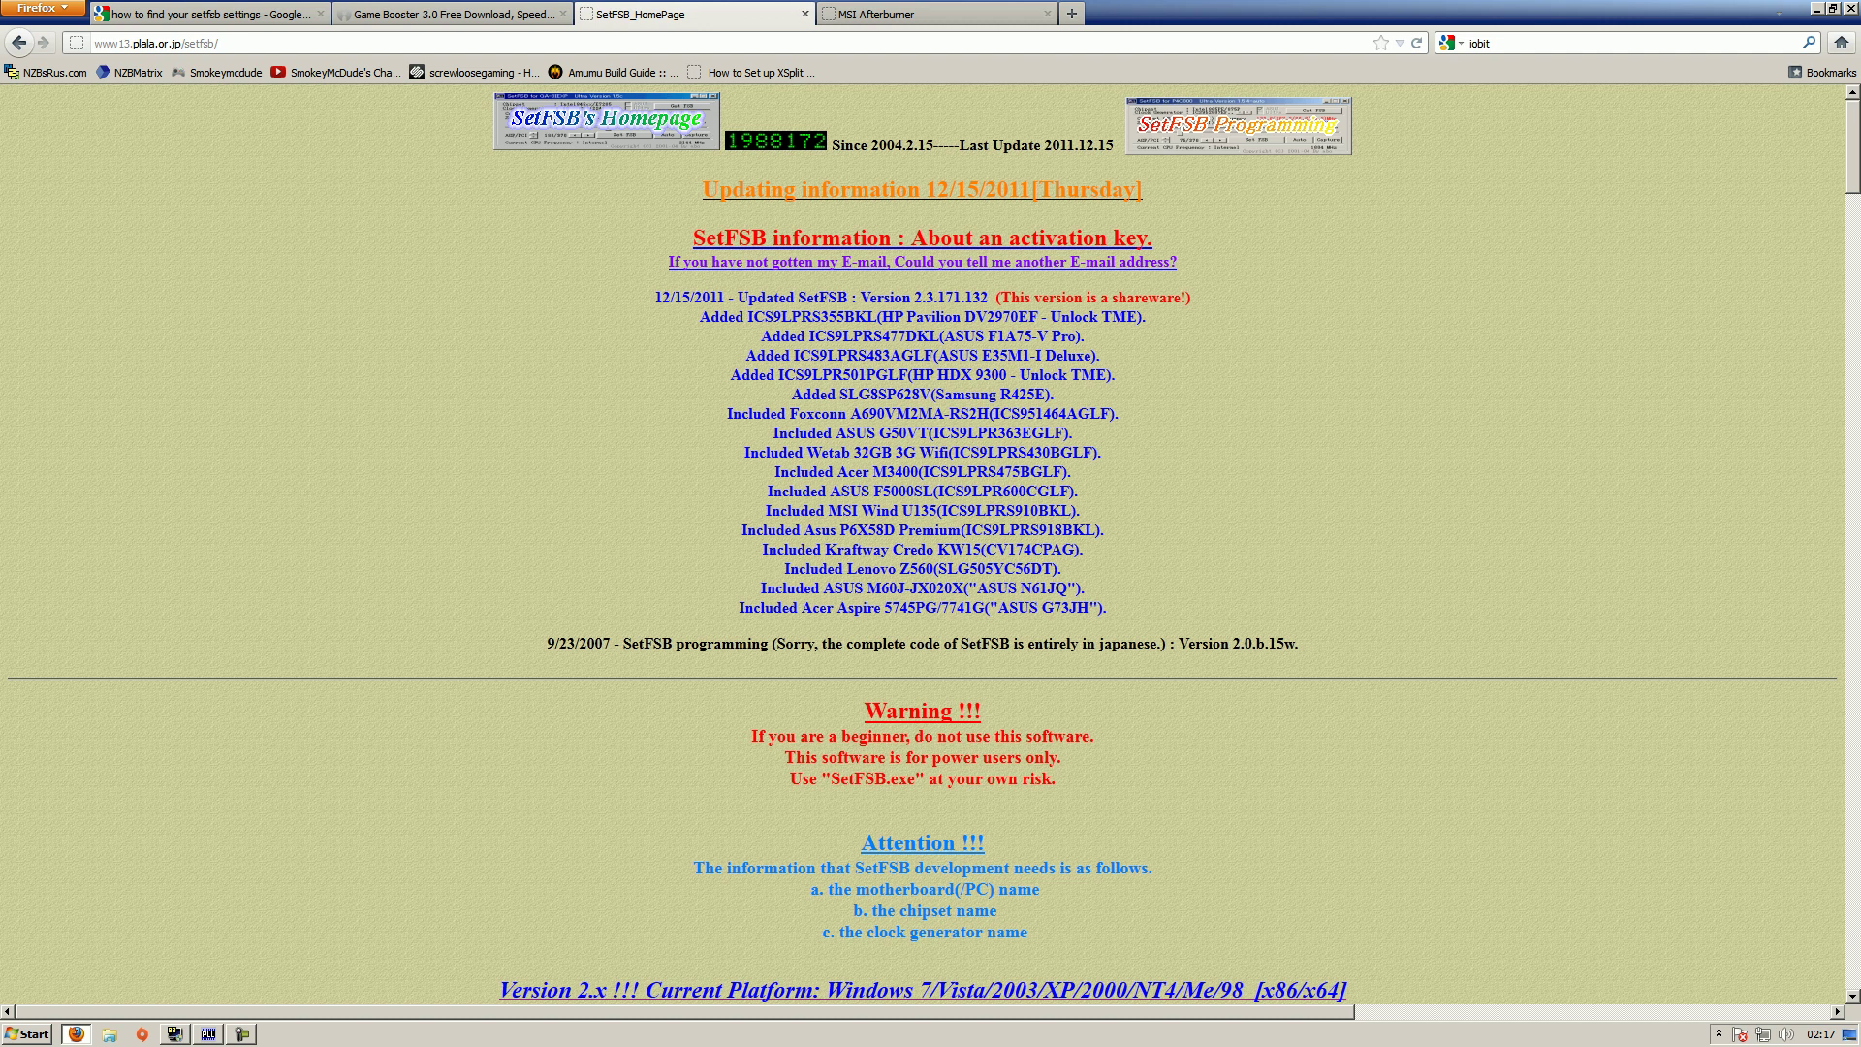
{"action": "left_click_drag", "start_coordinate": [864, 710], "coordinate": [1056, 782]}
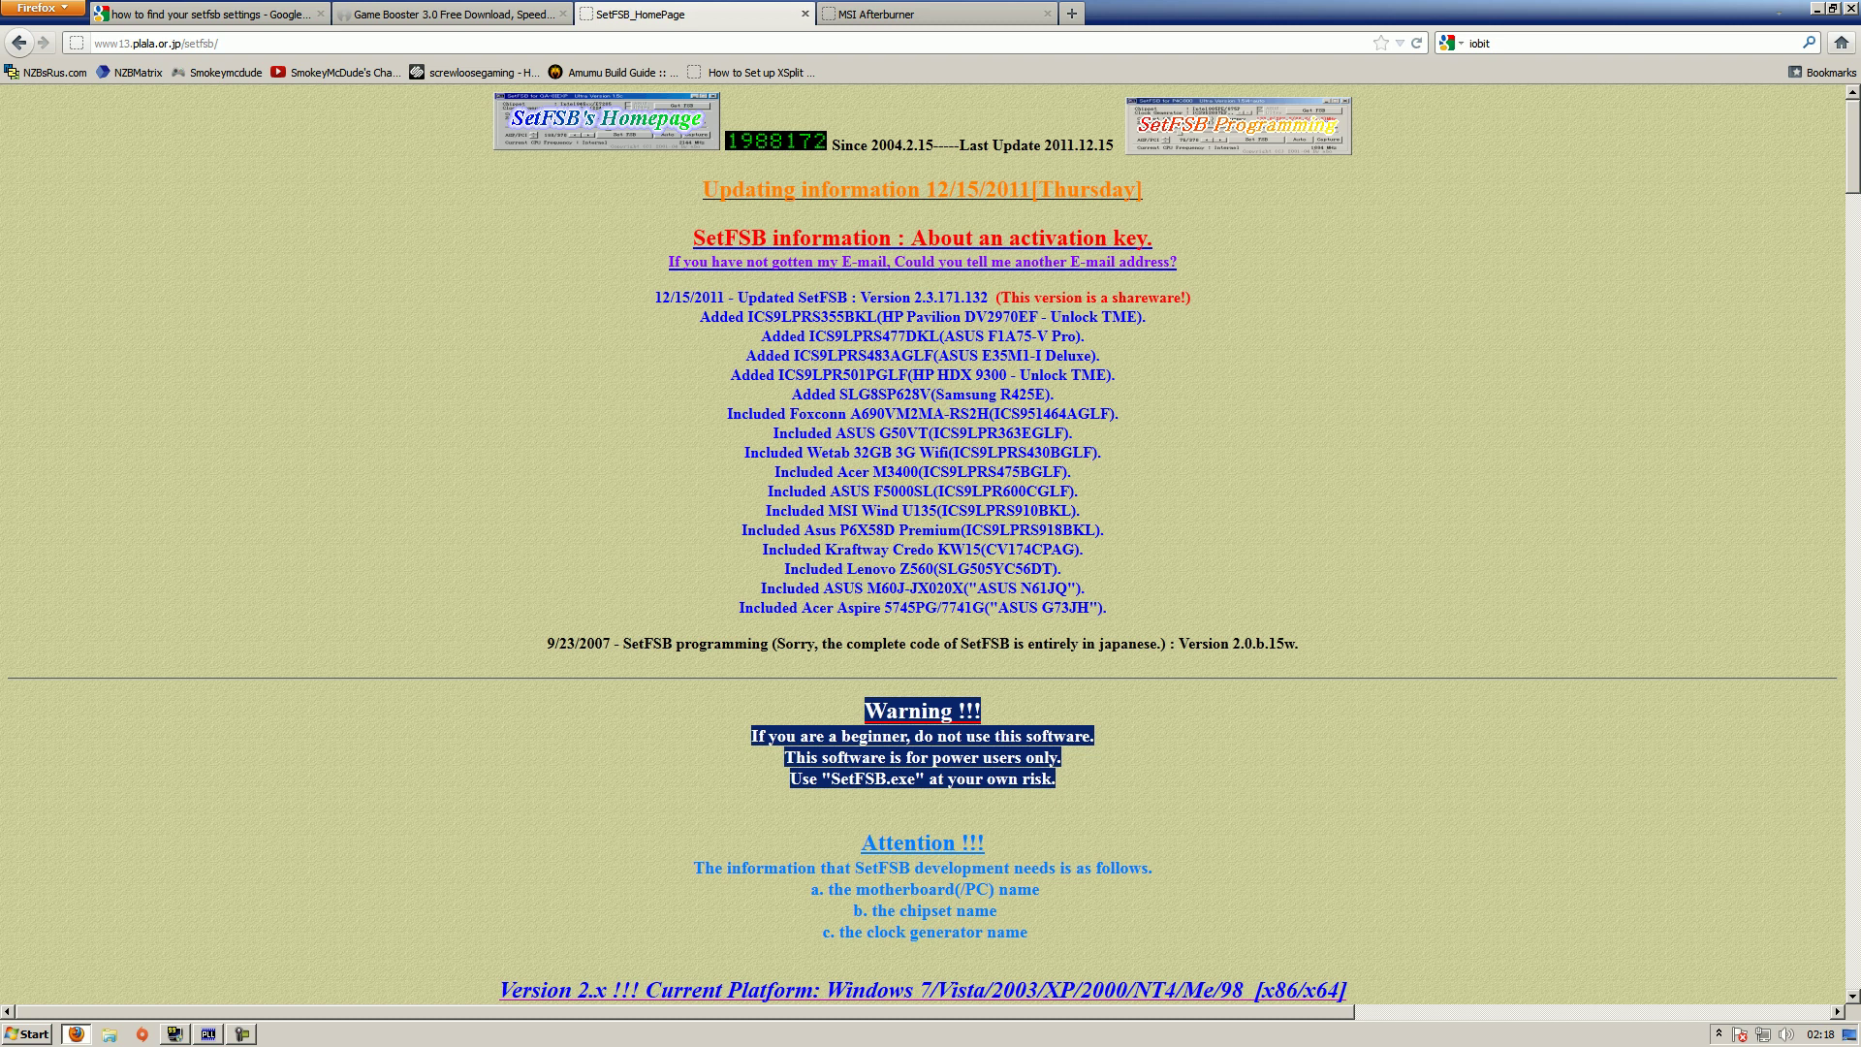
{"action": "left_click", "coordinate": [1095, 783]}
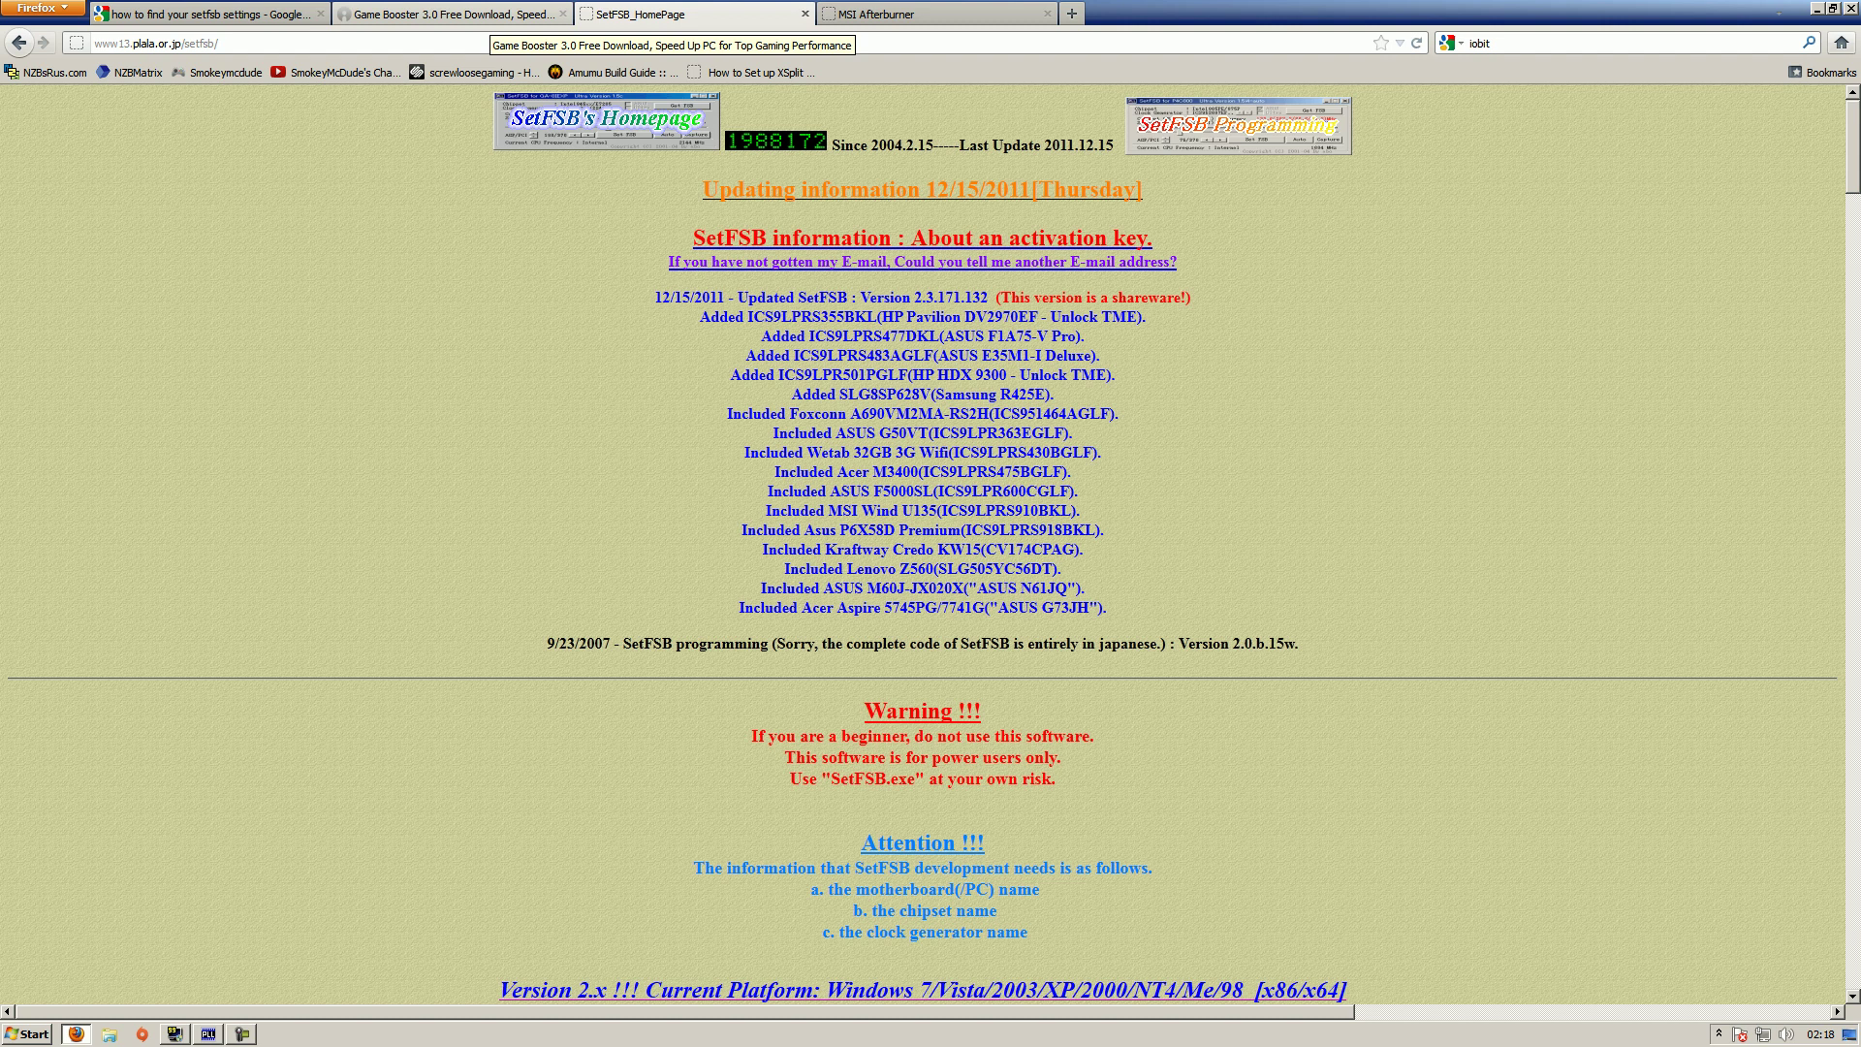
- Look over the Google results for "how to find your setfsb settings", and minimize the browser
{"action": "left_click", "coordinate": [209, 14]}
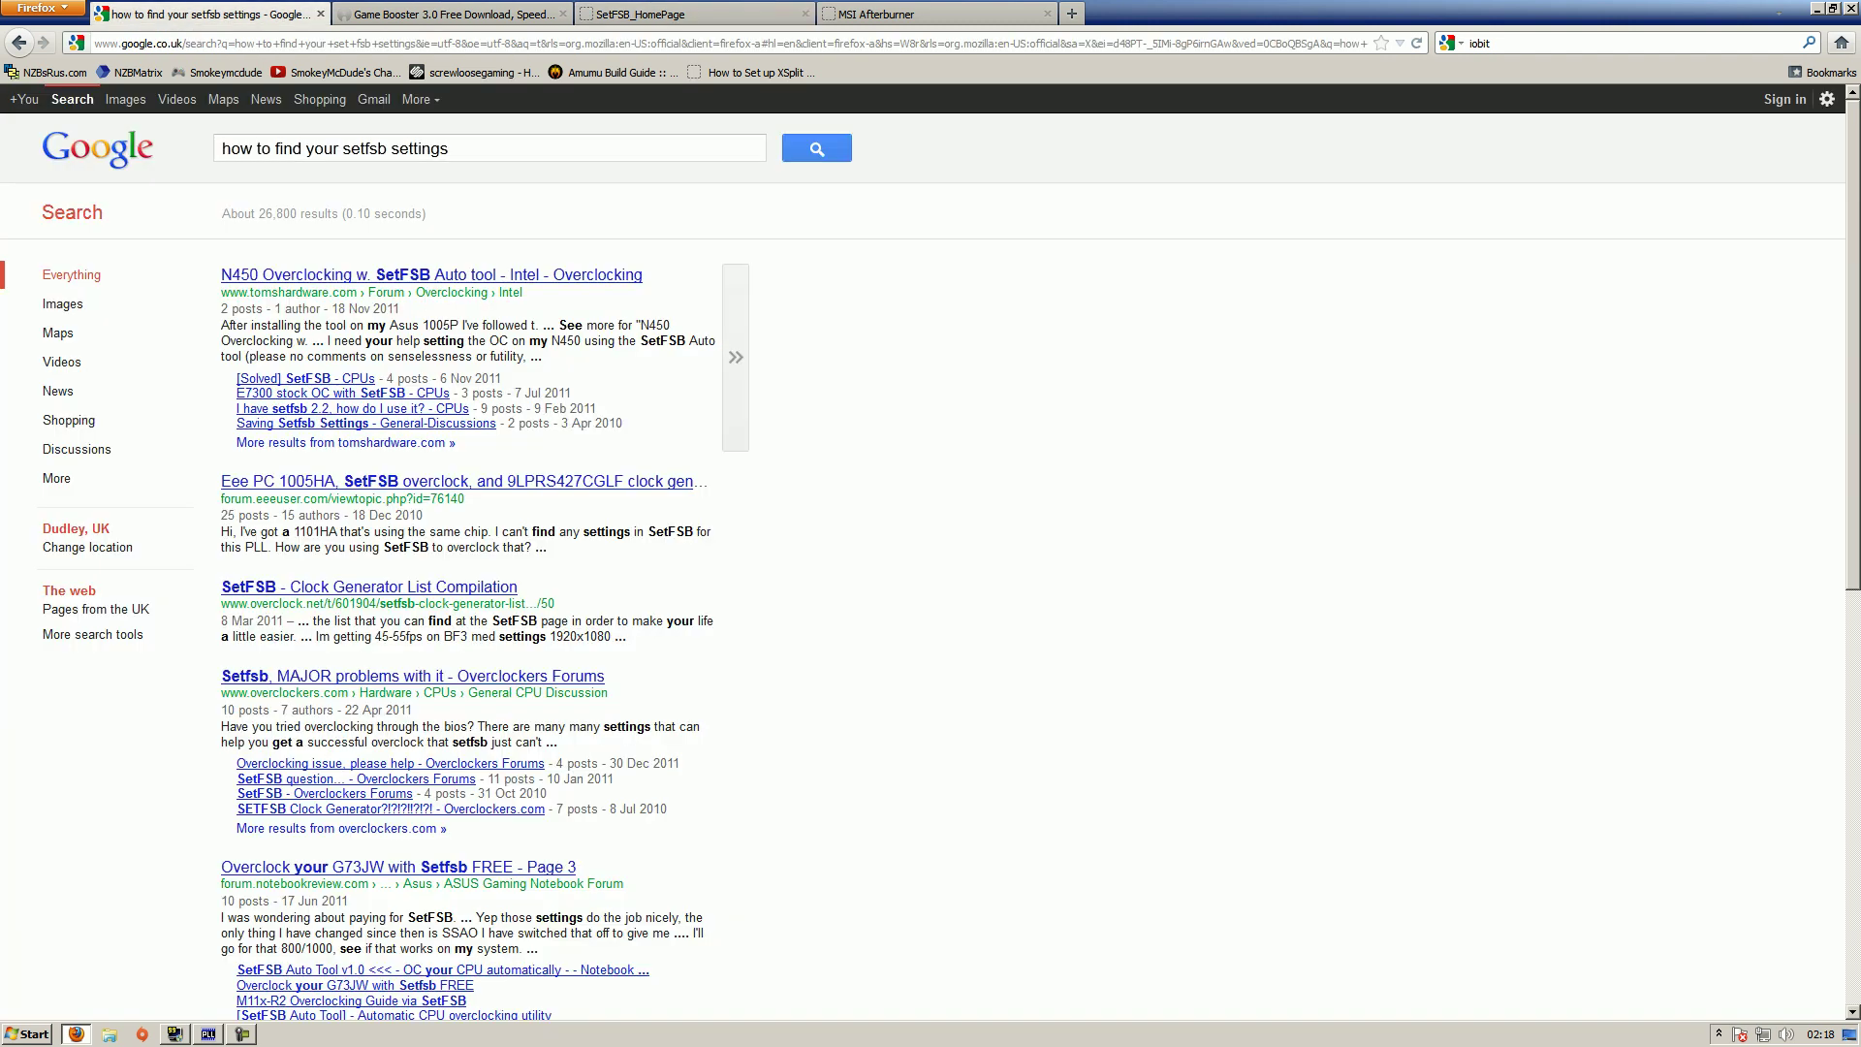
{"action": "scroll", "coordinate": [737, 581], "scroll_direction": "down", "scroll_amount": 6}
{"action": "scroll", "coordinate": [737, 582], "scroll_direction": "up", "scroll_amount": 6}
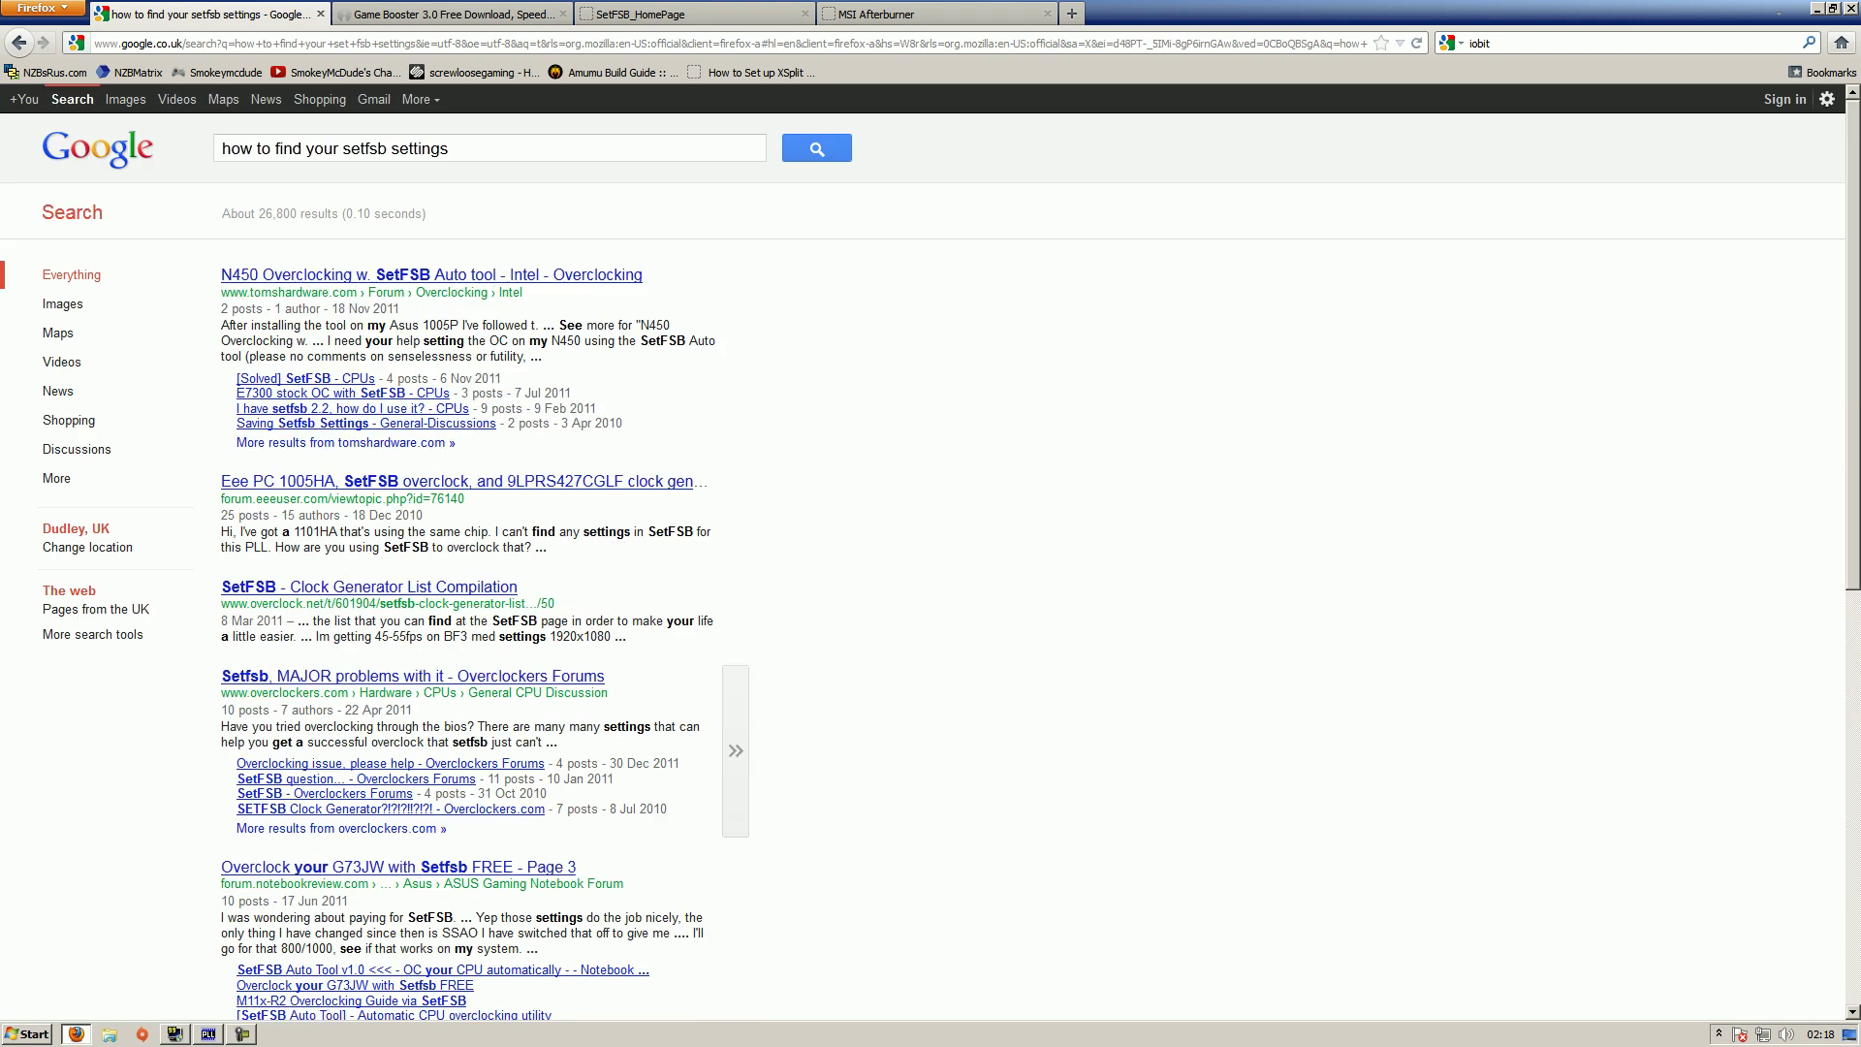
{"action": "left_click", "coordinate": [1817, 8]}
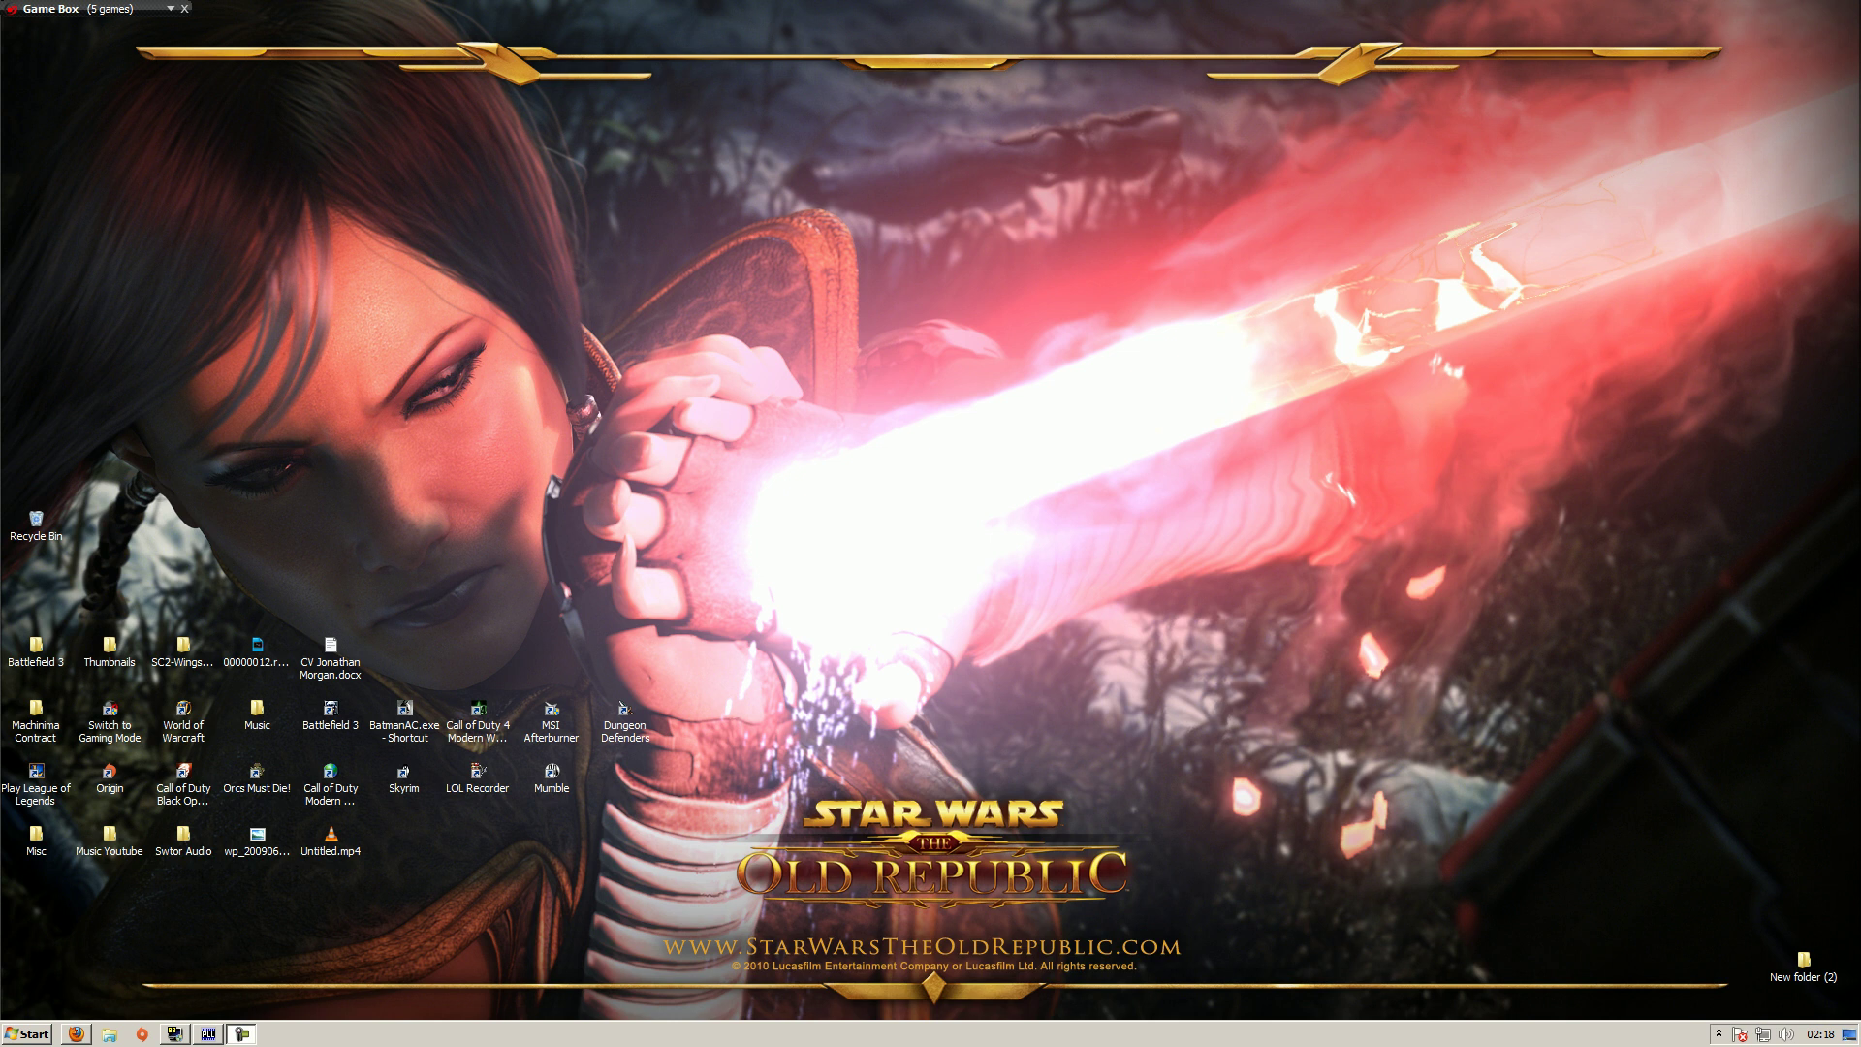
- View the SetFSB program files in New folder (2) on the desktop, and close the folder
{"action": "double_click", "coordinate": [1803, 961]}
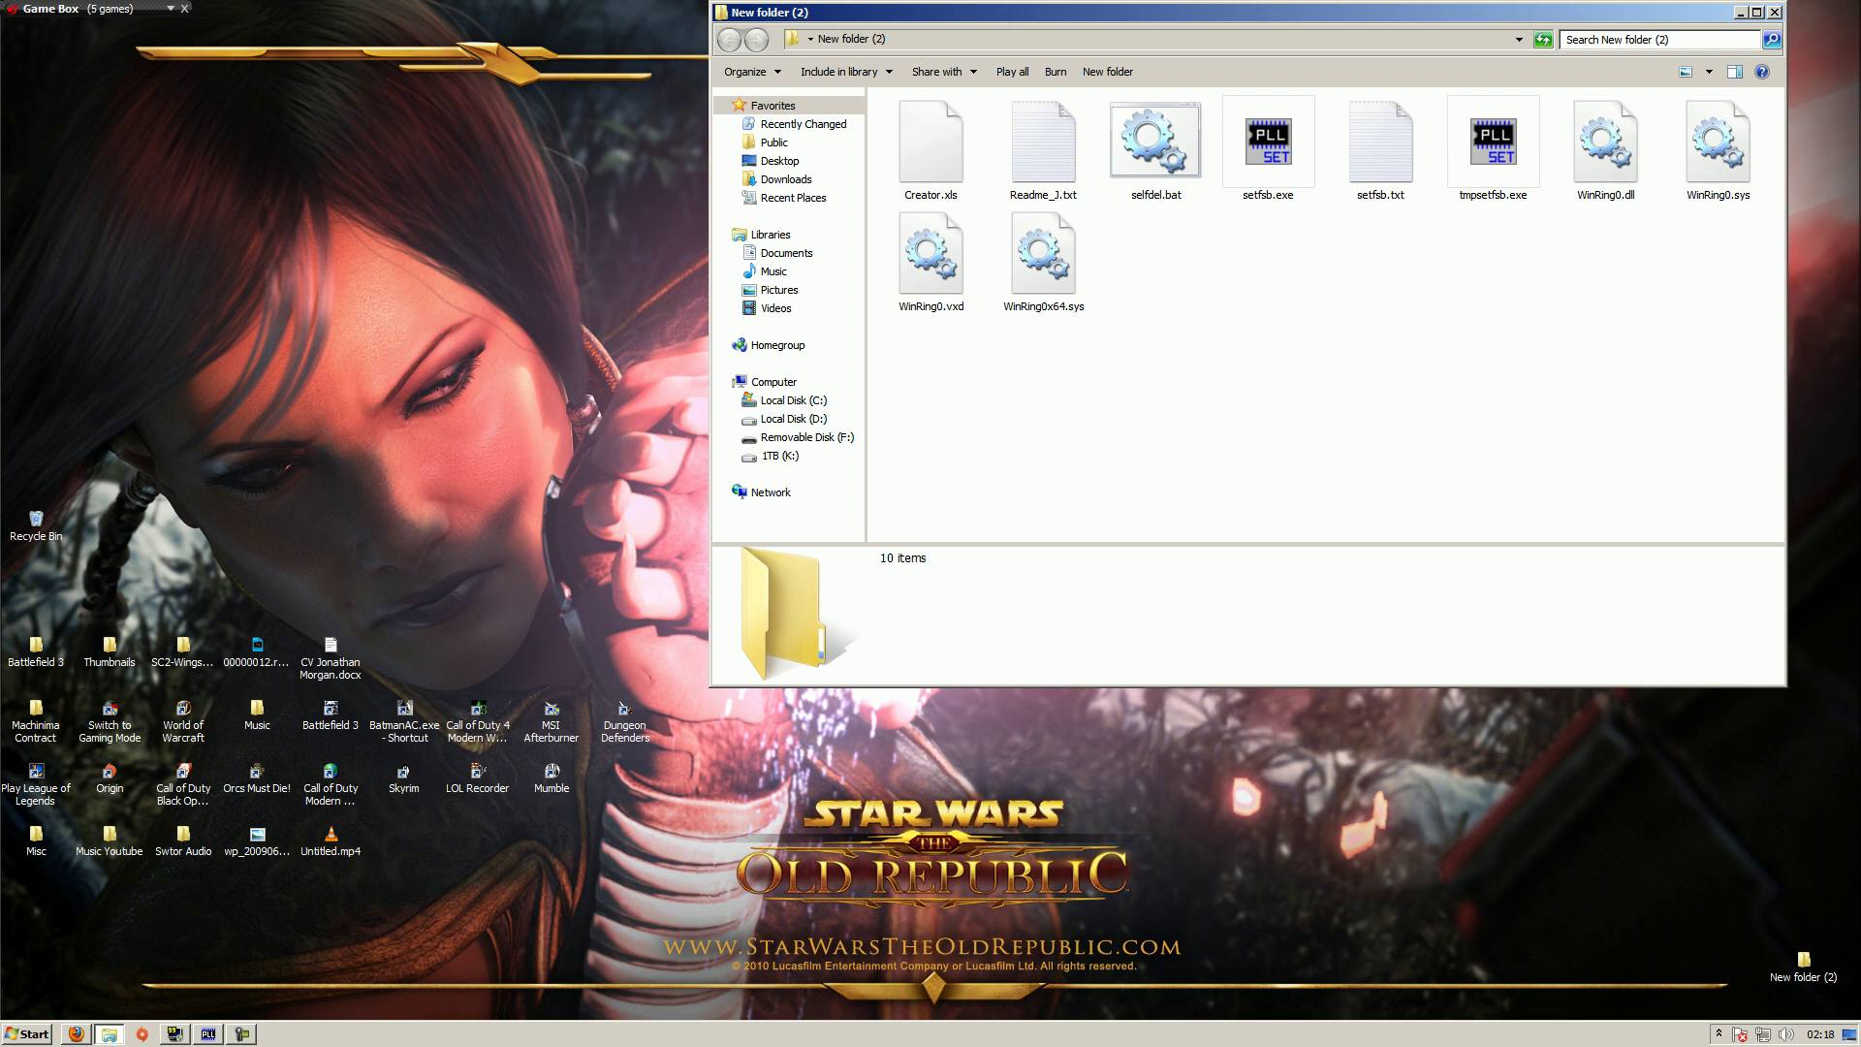
{"action": "left_click", "coordinate": [1775, 12]}
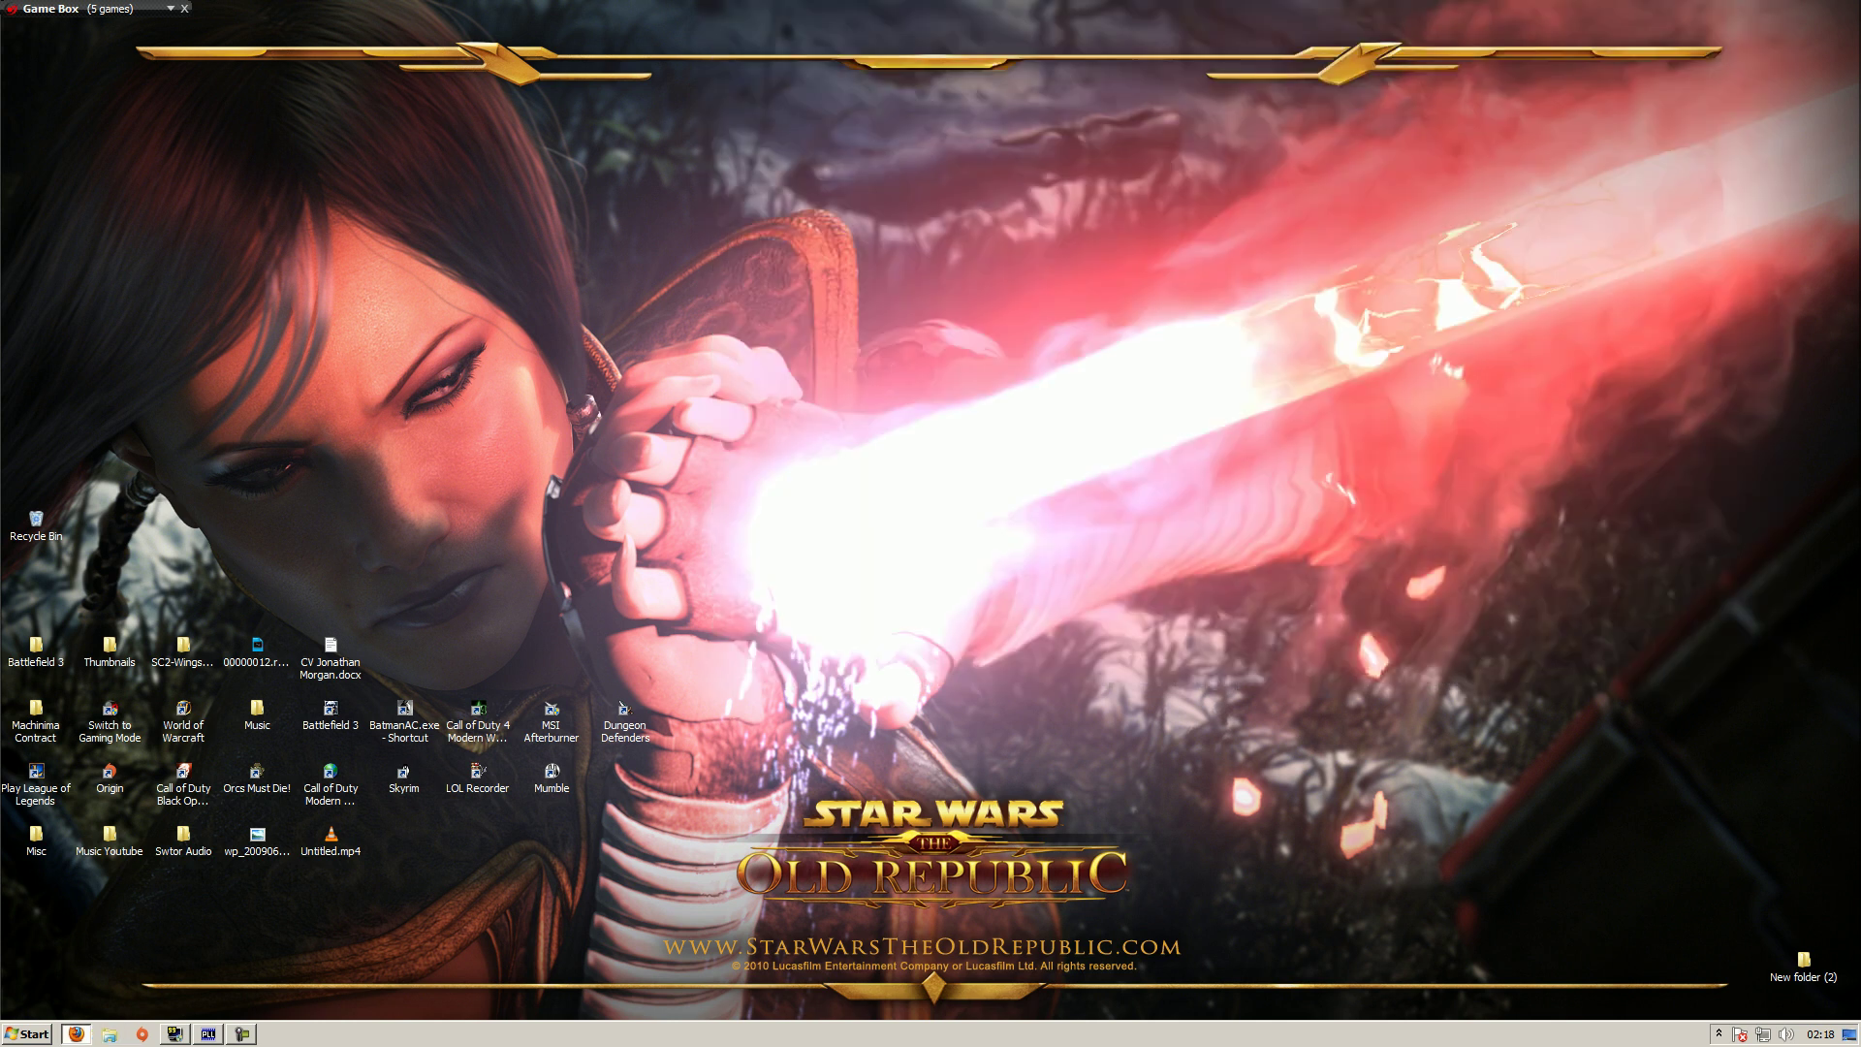
- Switch to SetFSB, raise the selected FSB frequency to 330.0 MHz, and apply it to the processor
{"action": "left_click", "coordinate": [209, 1034]}
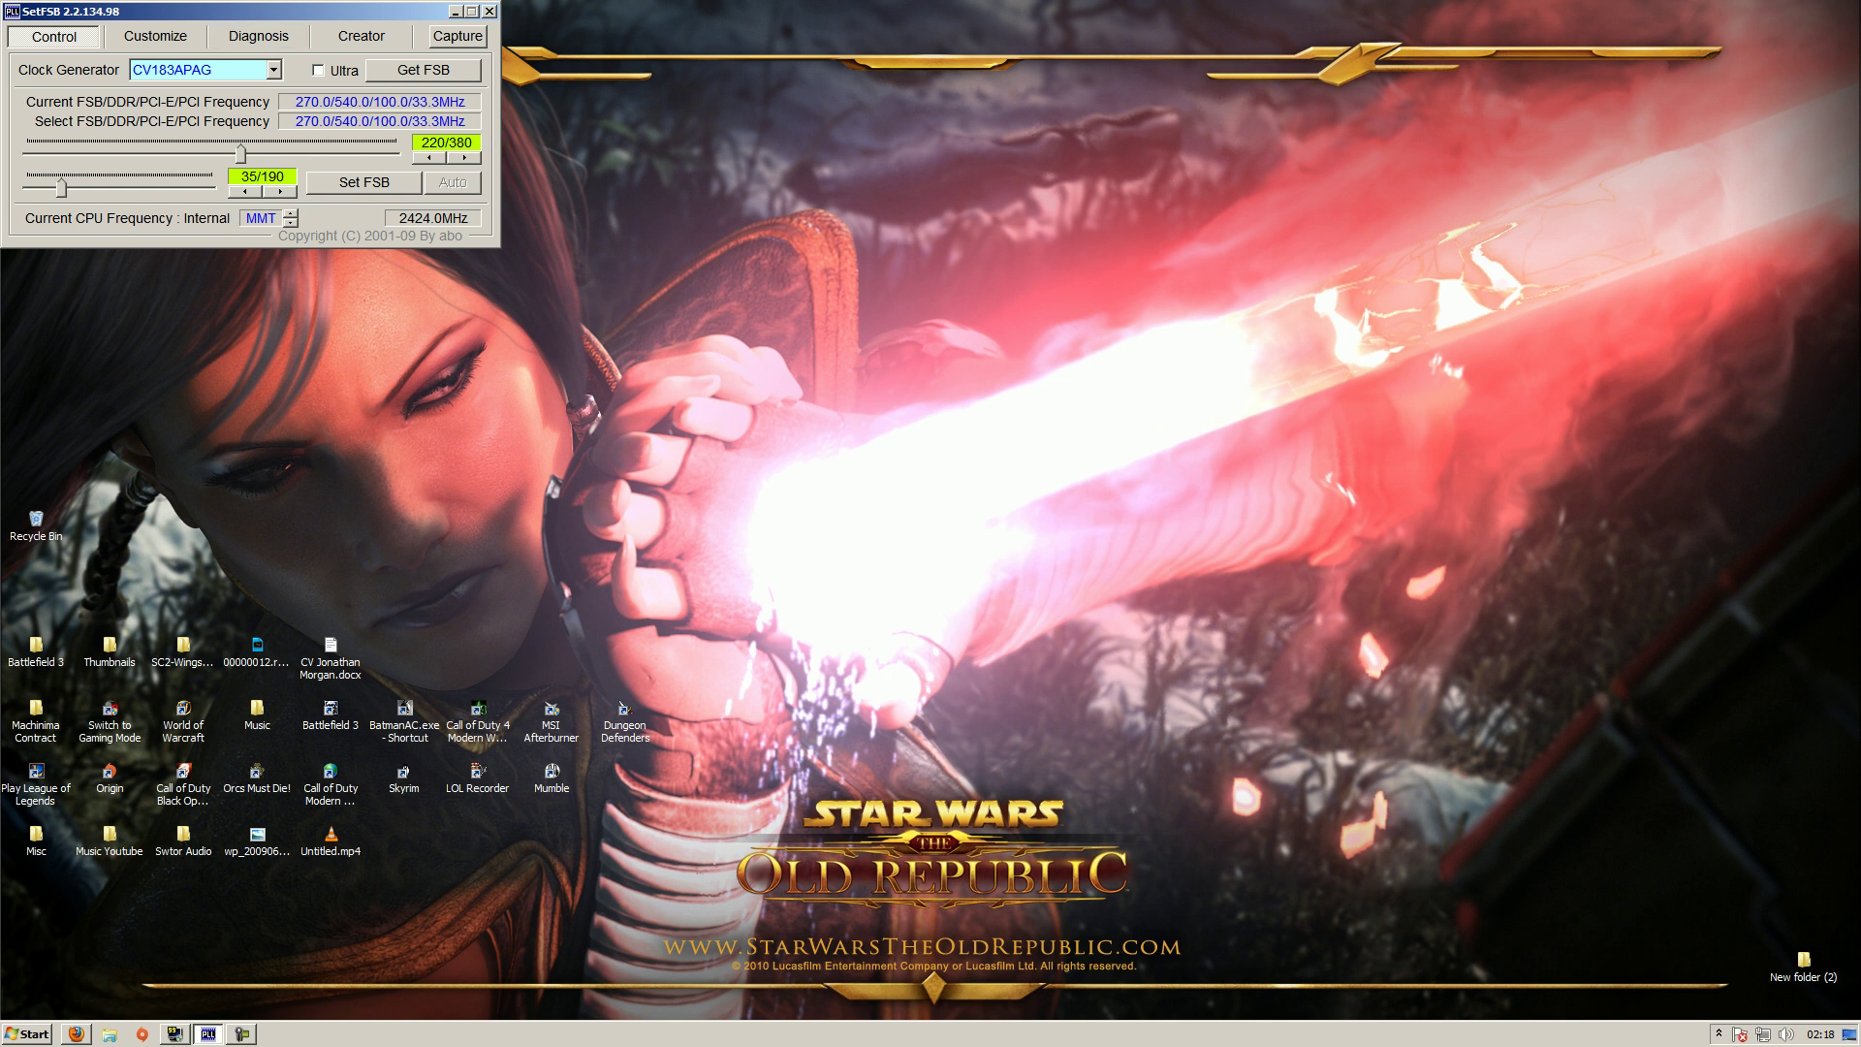
{"action": "left_click_drag", "start_coordinate": [241, 153], "coordinate": [298, 153]}
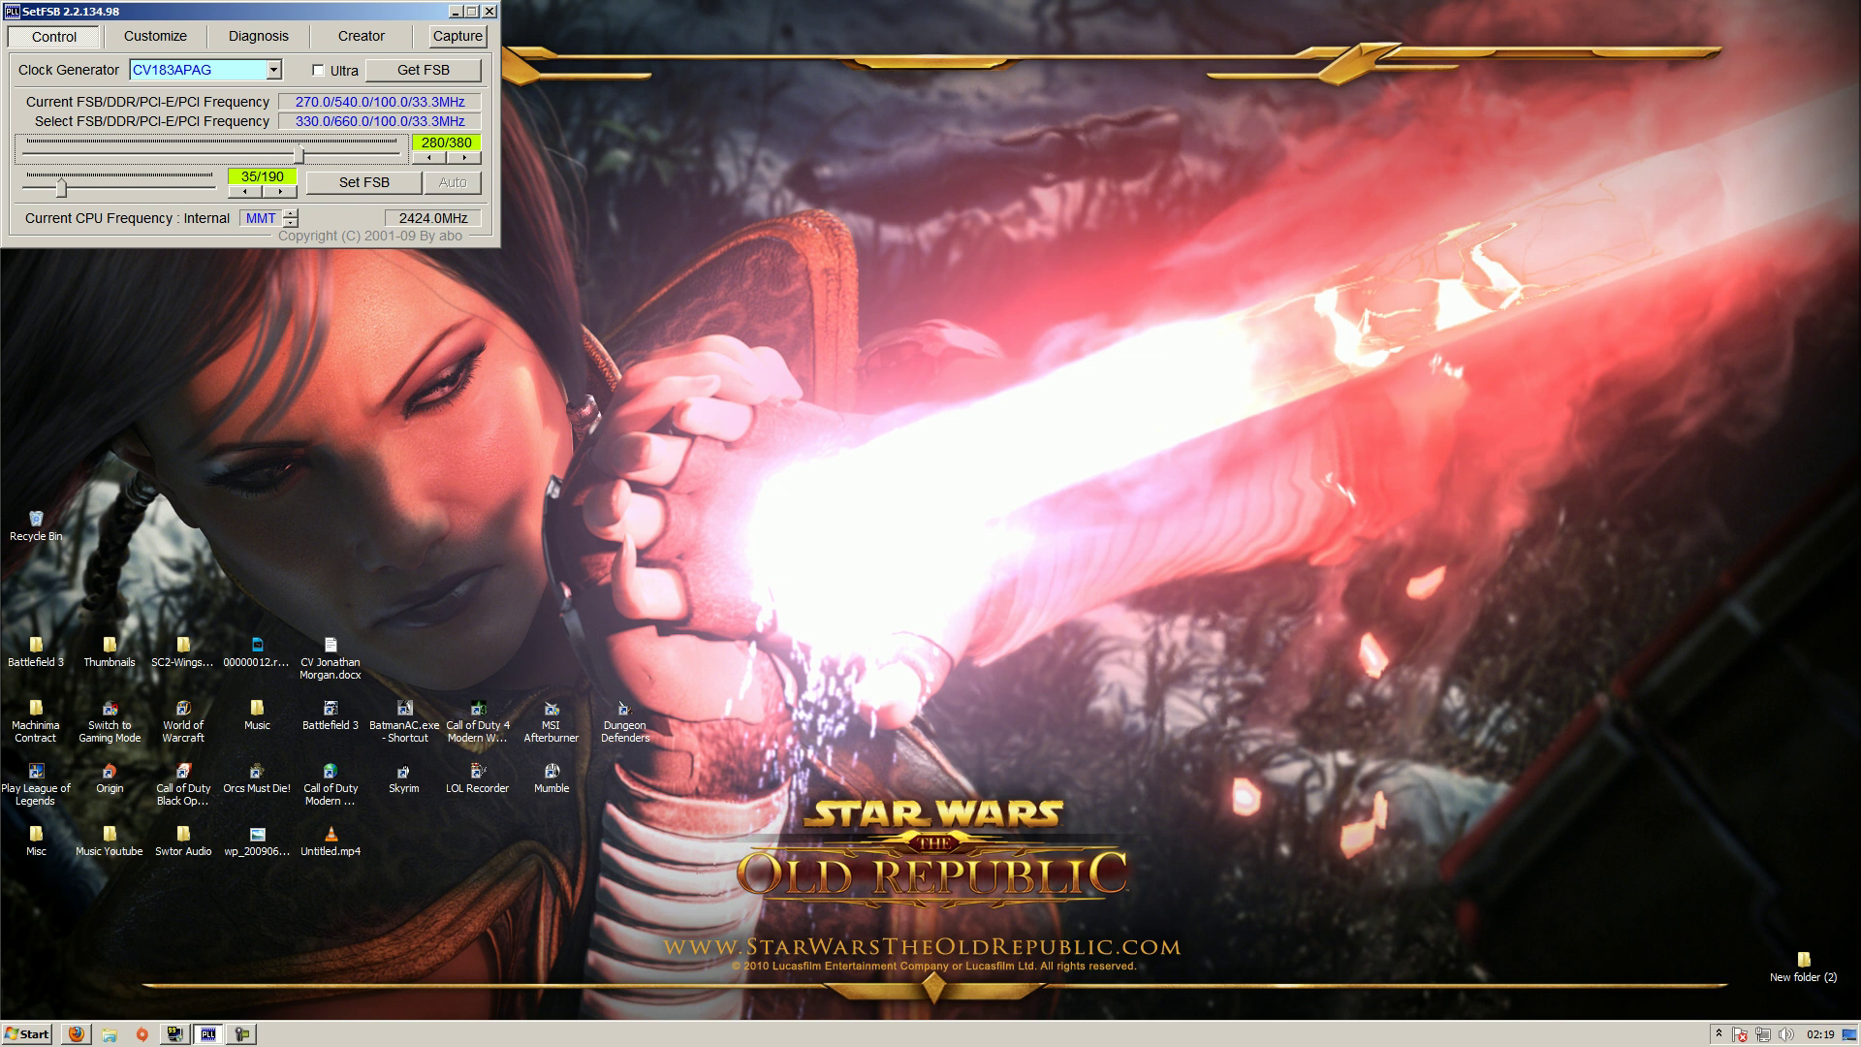
{"action": "left_click", "coordinate": [363, 182]}
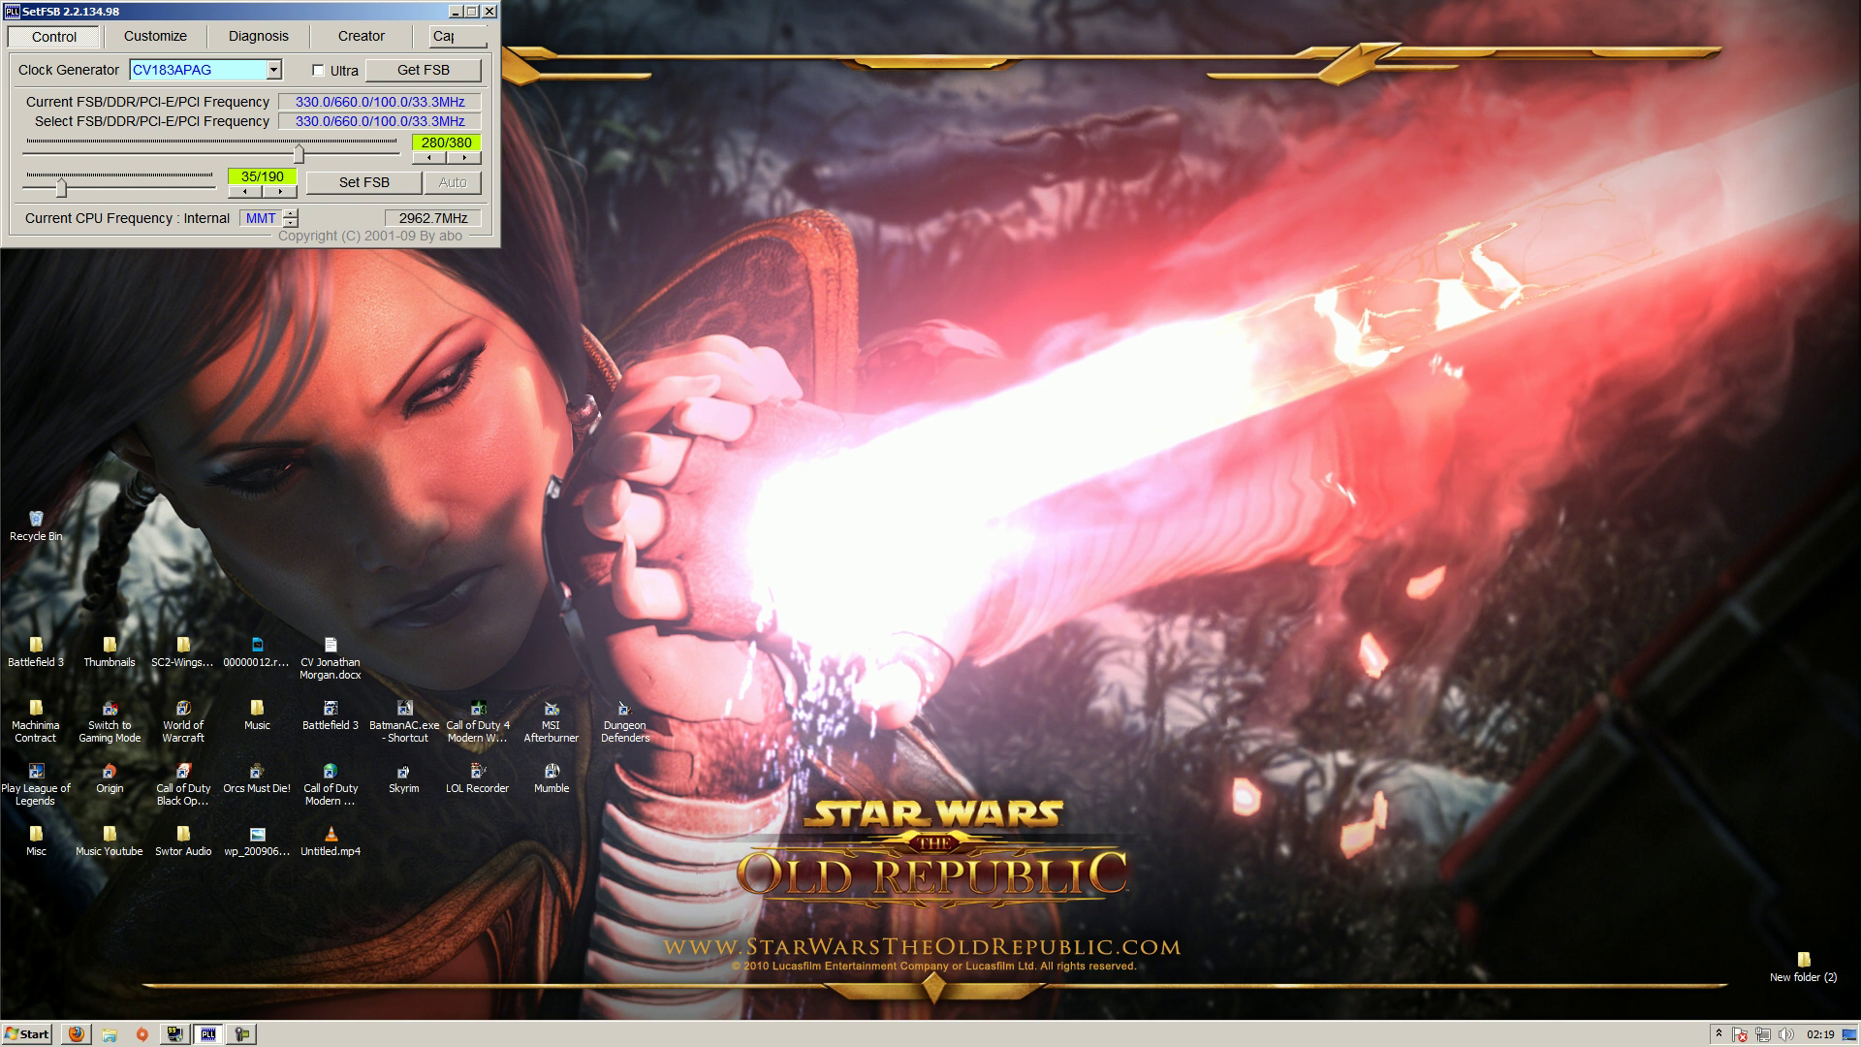
- Minimize SetFSB, switch to Firefox to view the MSI Afterburner download page, and minimize the browser
{"action": "left_click", "coordinate": [455, 11]}
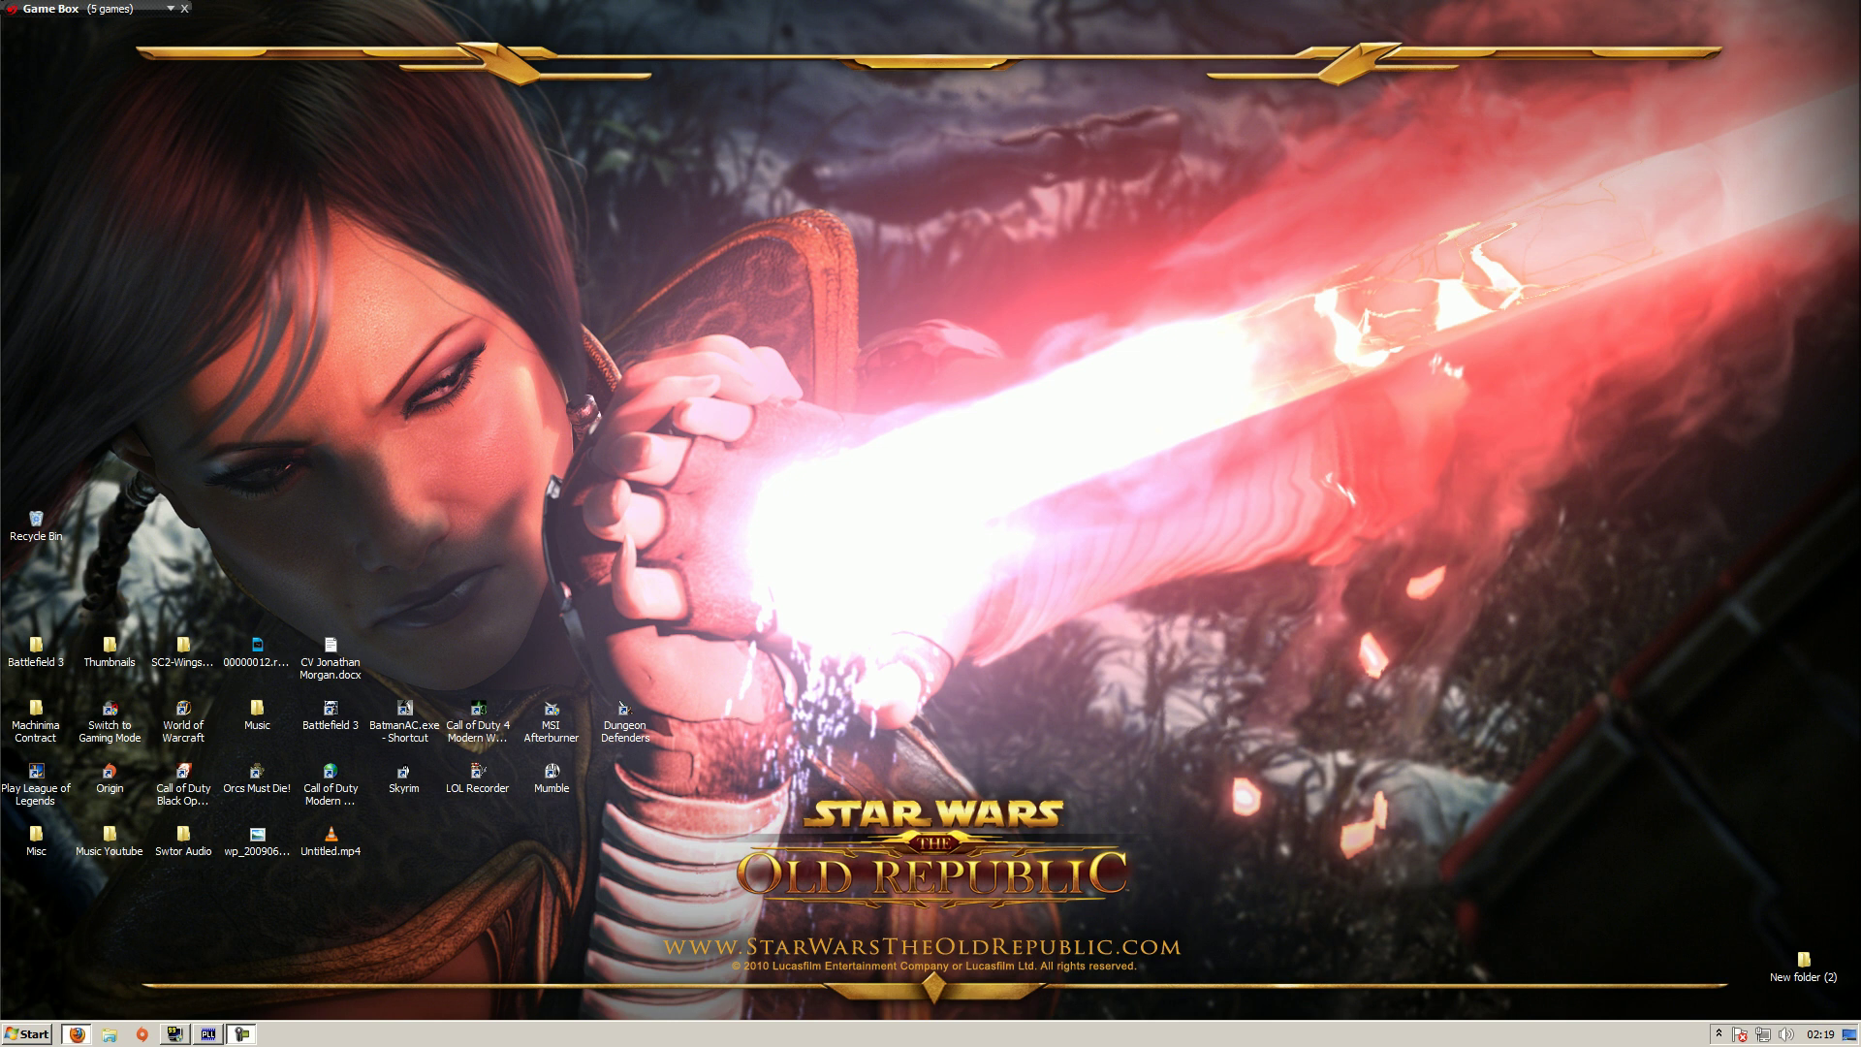
{"action": "left_click", "coordinate": [76, 1034]}
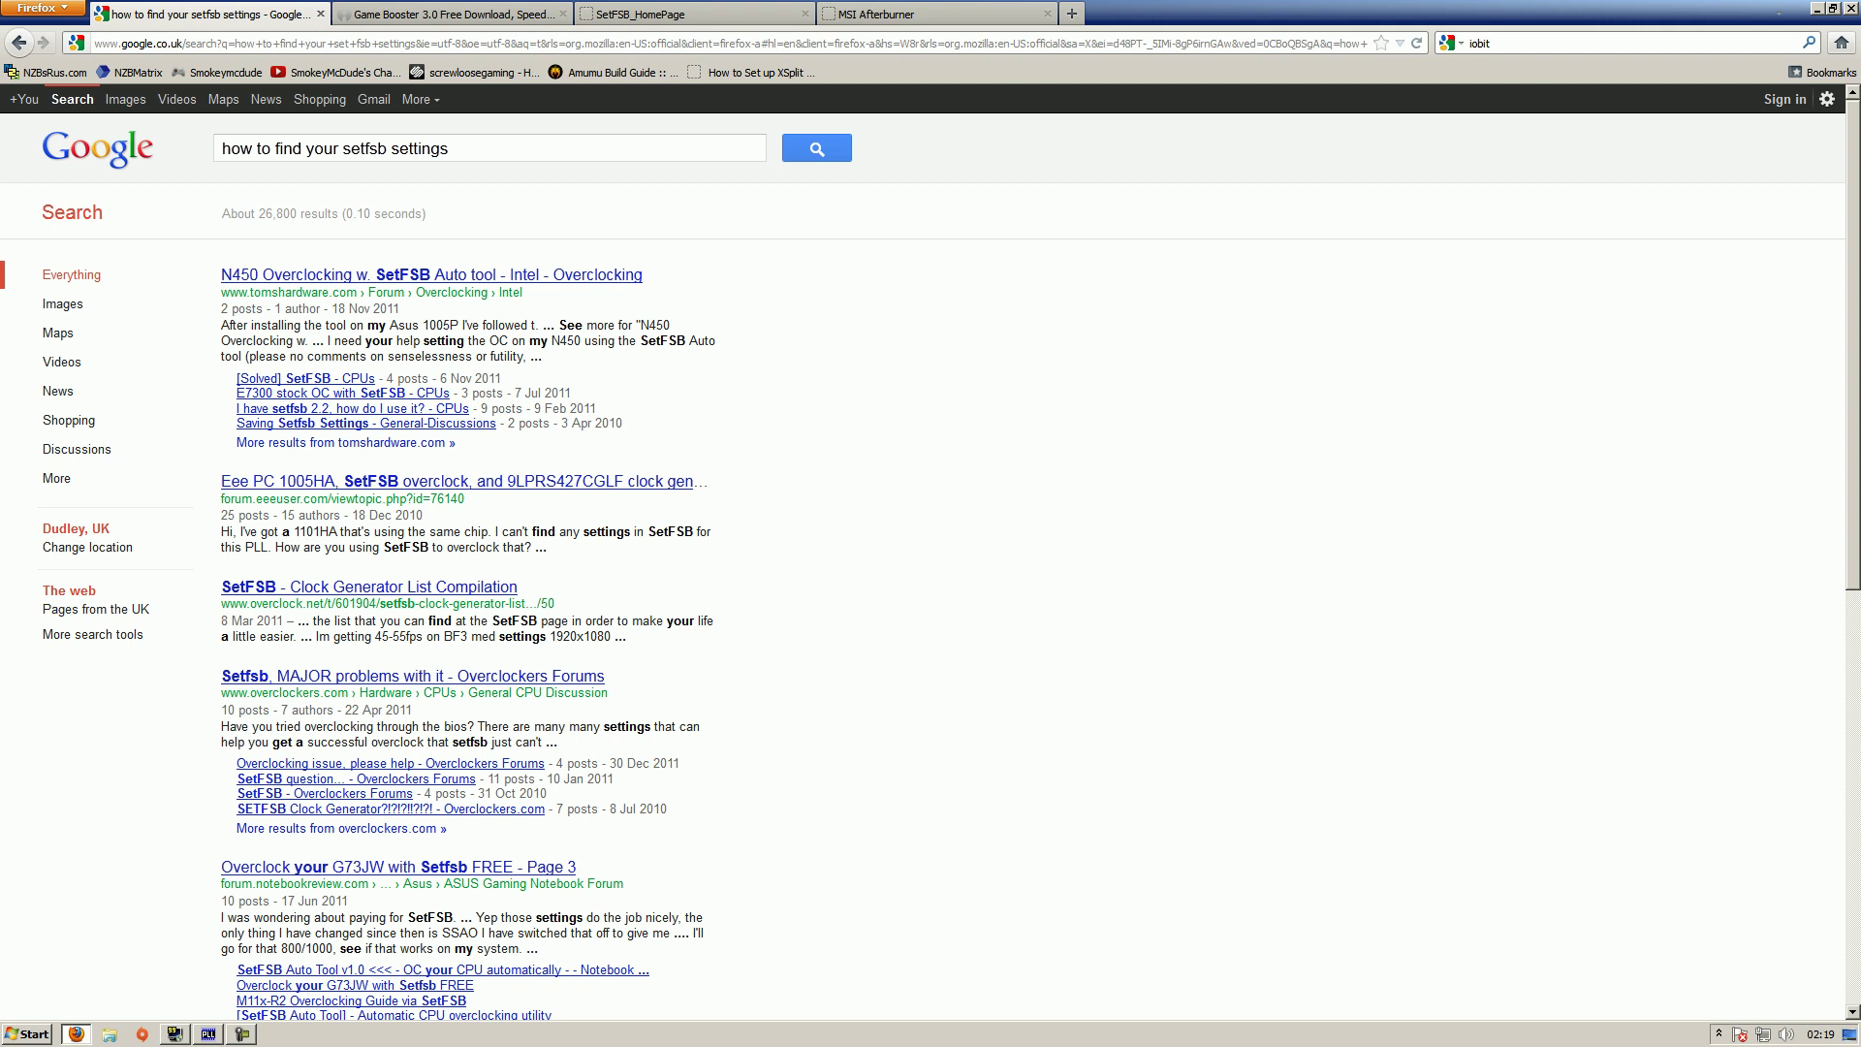
{"action": "left_click", "coordinate": [949, 17]}
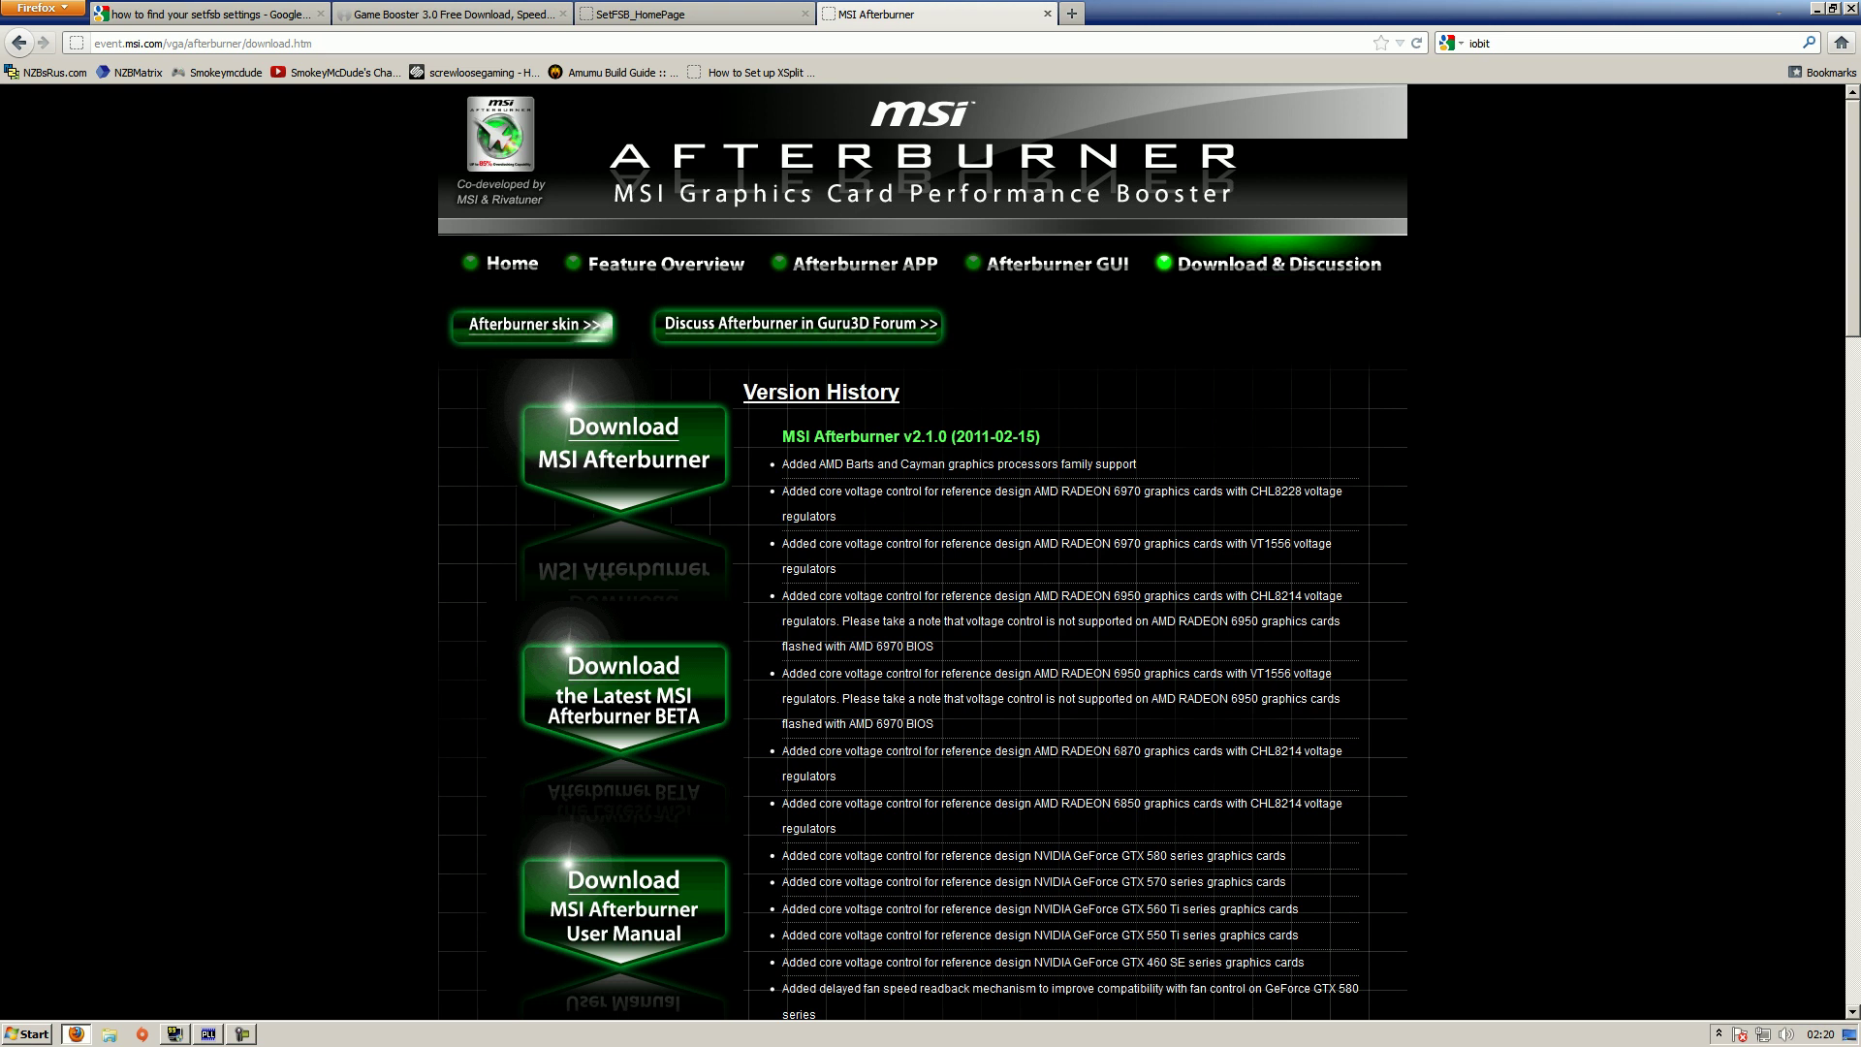
{"action": "left_click", "coordinate": [1719, 1034]}
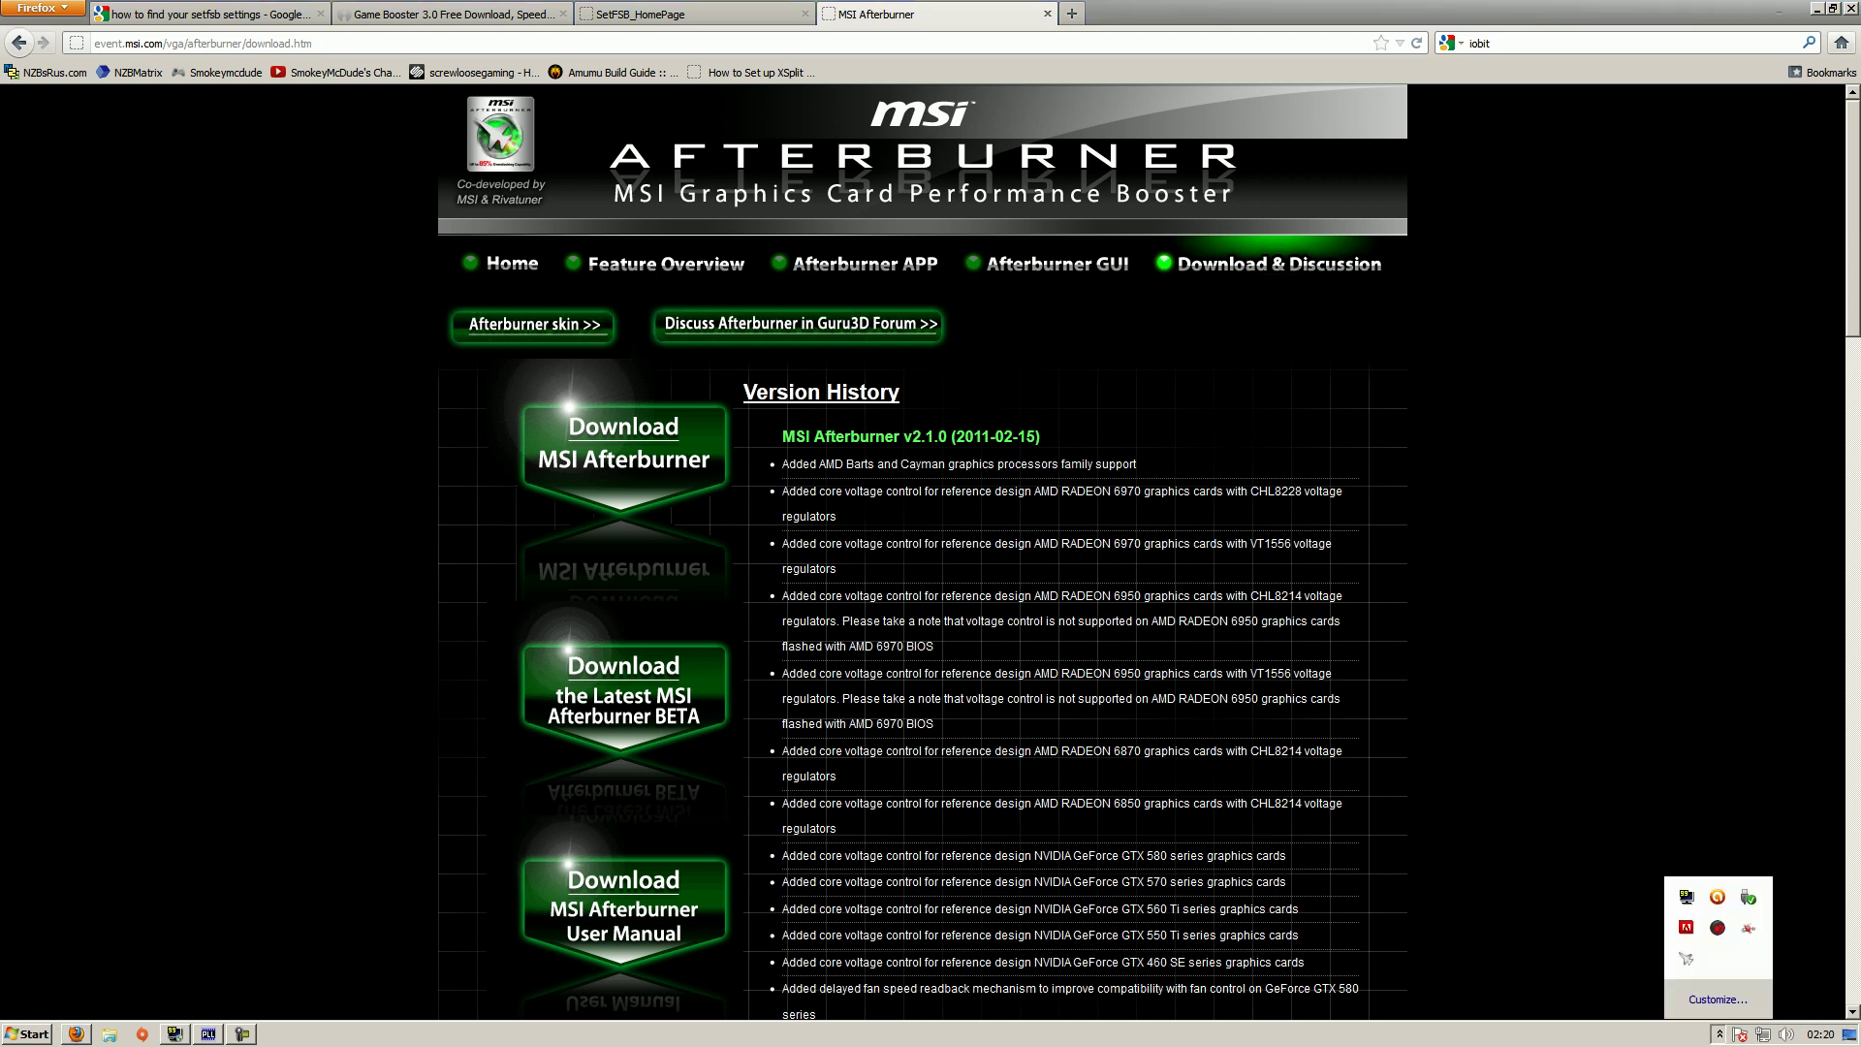
{"action": "left_click", "coordinate": [1817, 9]}
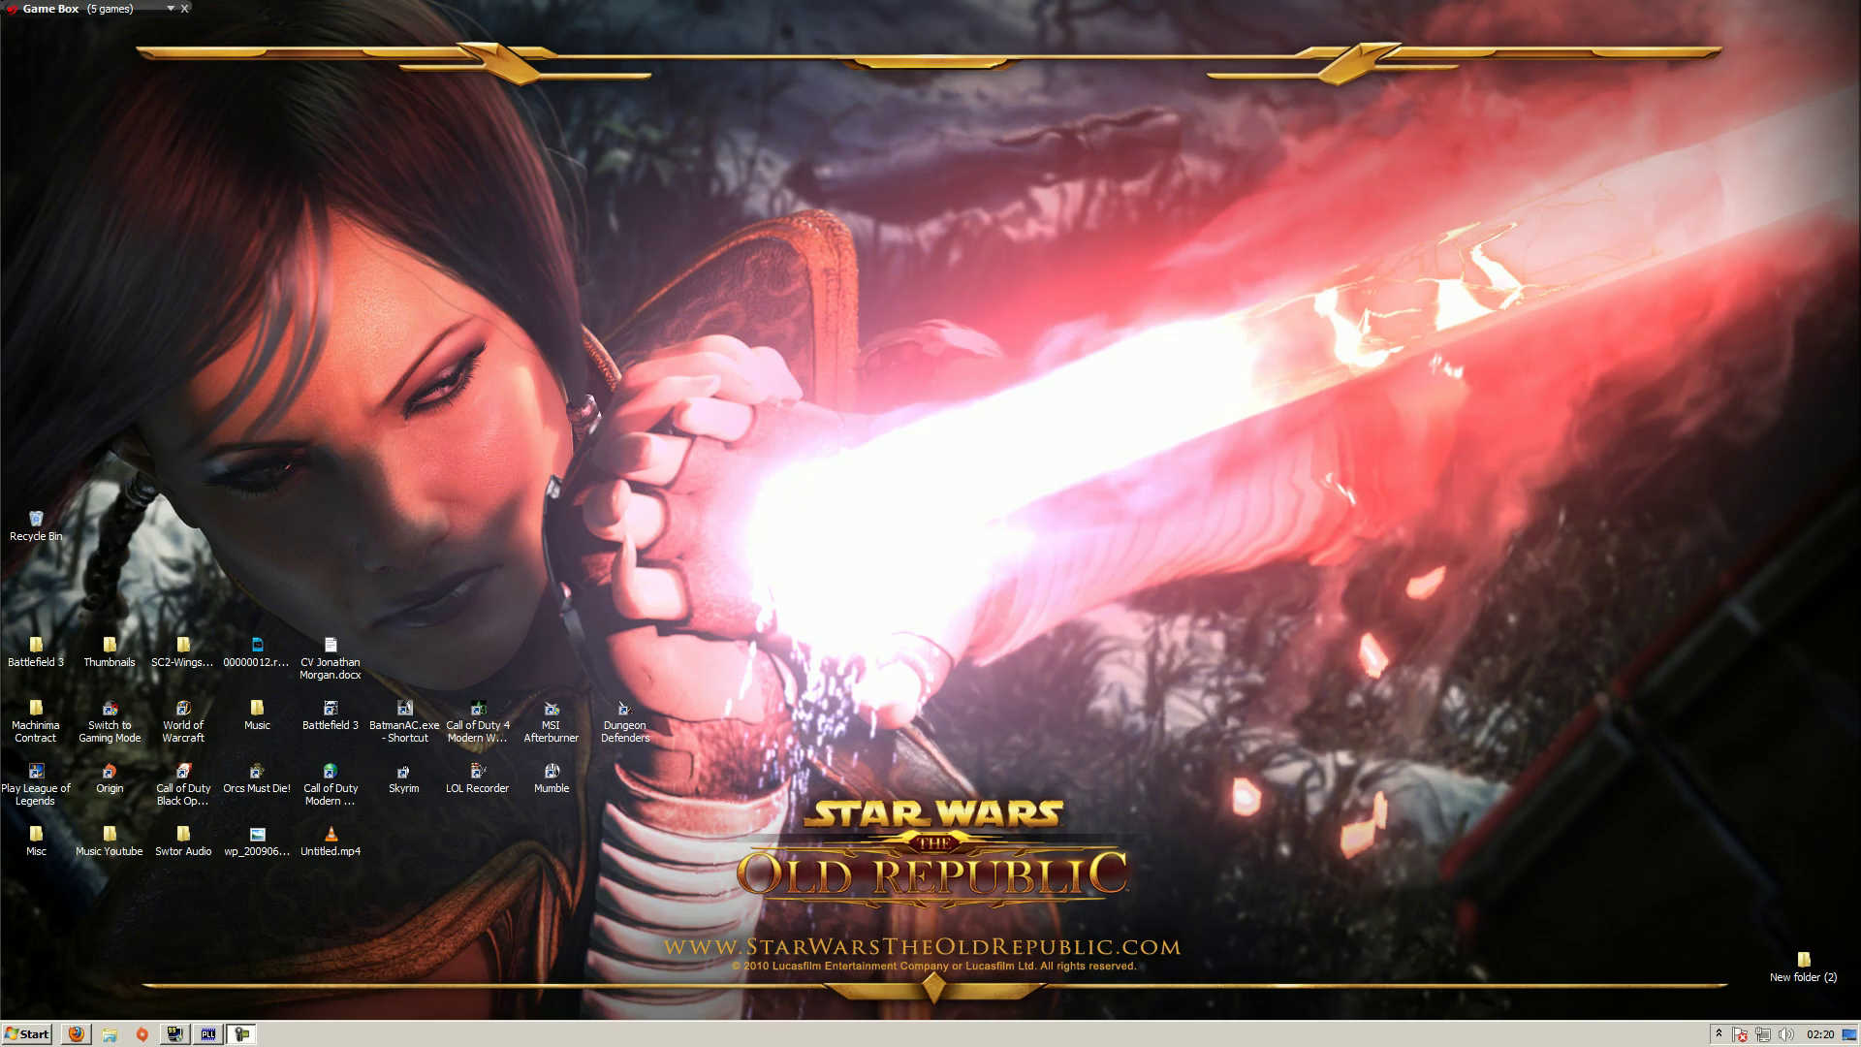
- Switch to MSI Afterburner, set the graphics card's fan to user-defined control at 73% speed, and minimize the window
{"action": "left_click", "coordinate": [1719, 1033]}
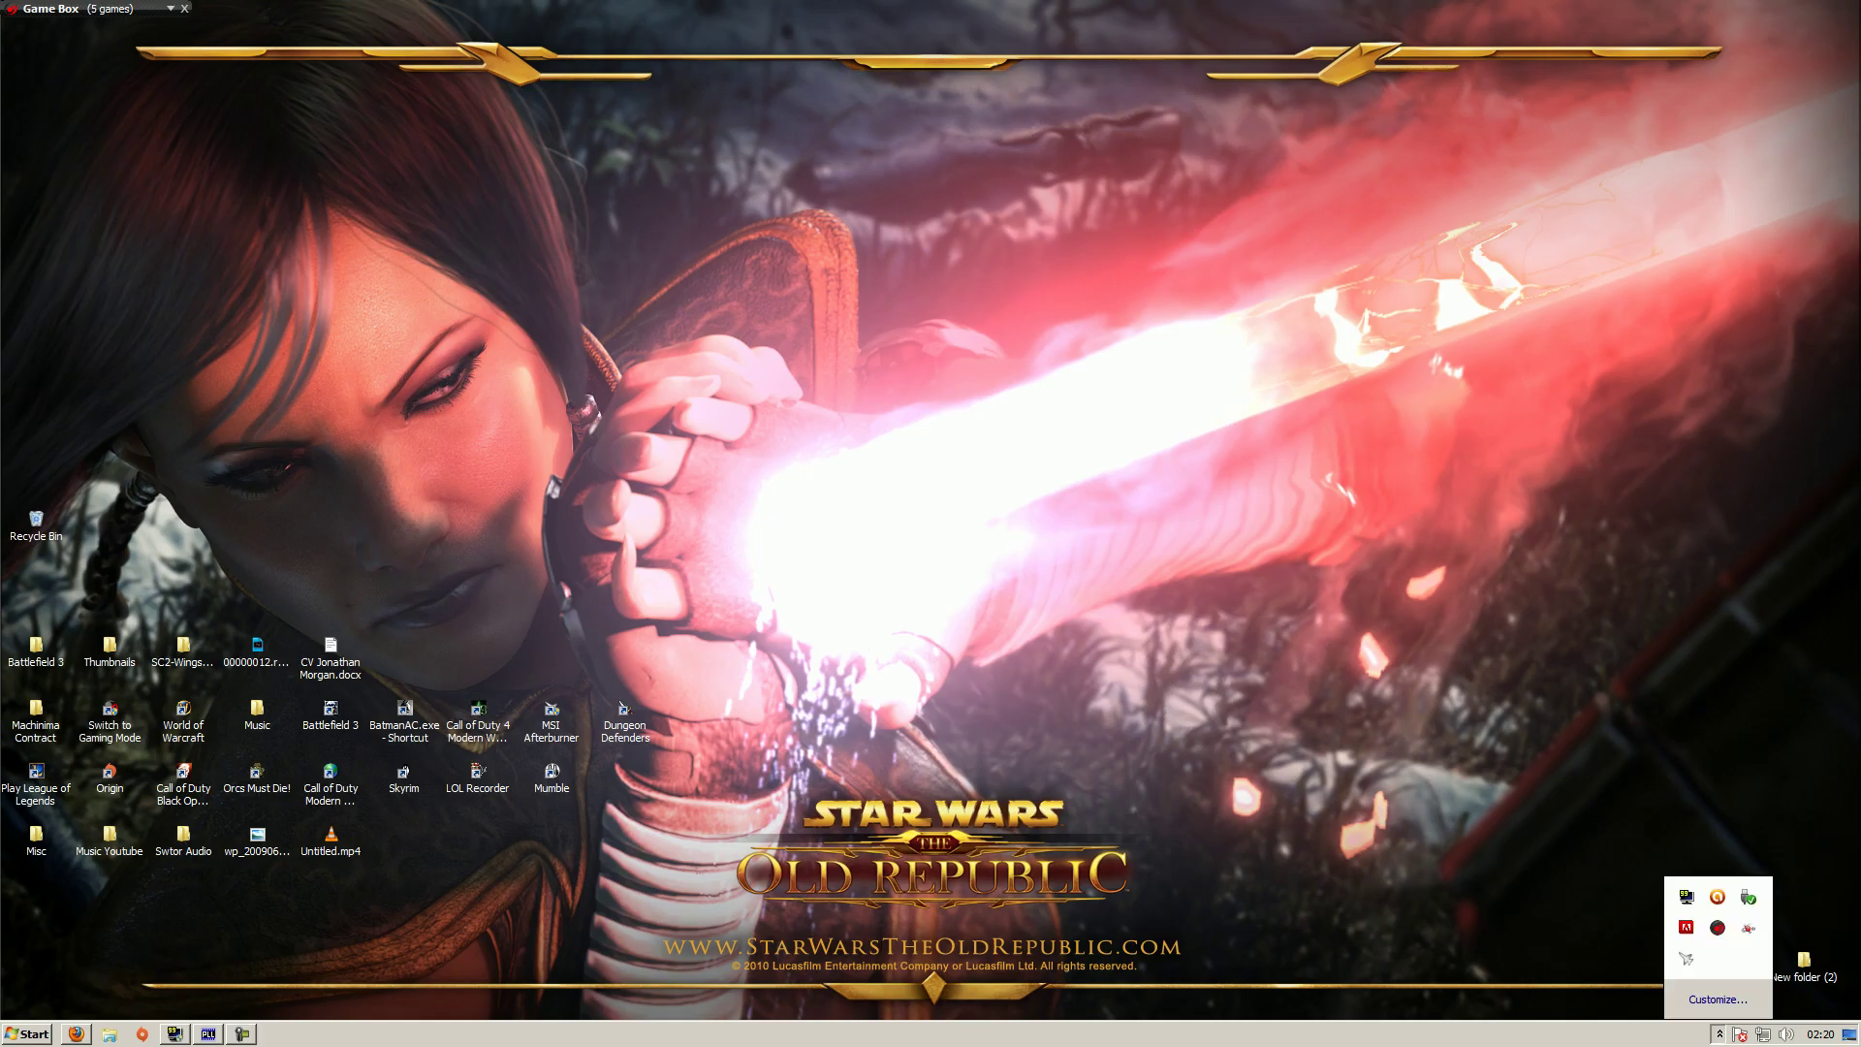
{"action": "double_click", "coordinate": [1682, 956]}
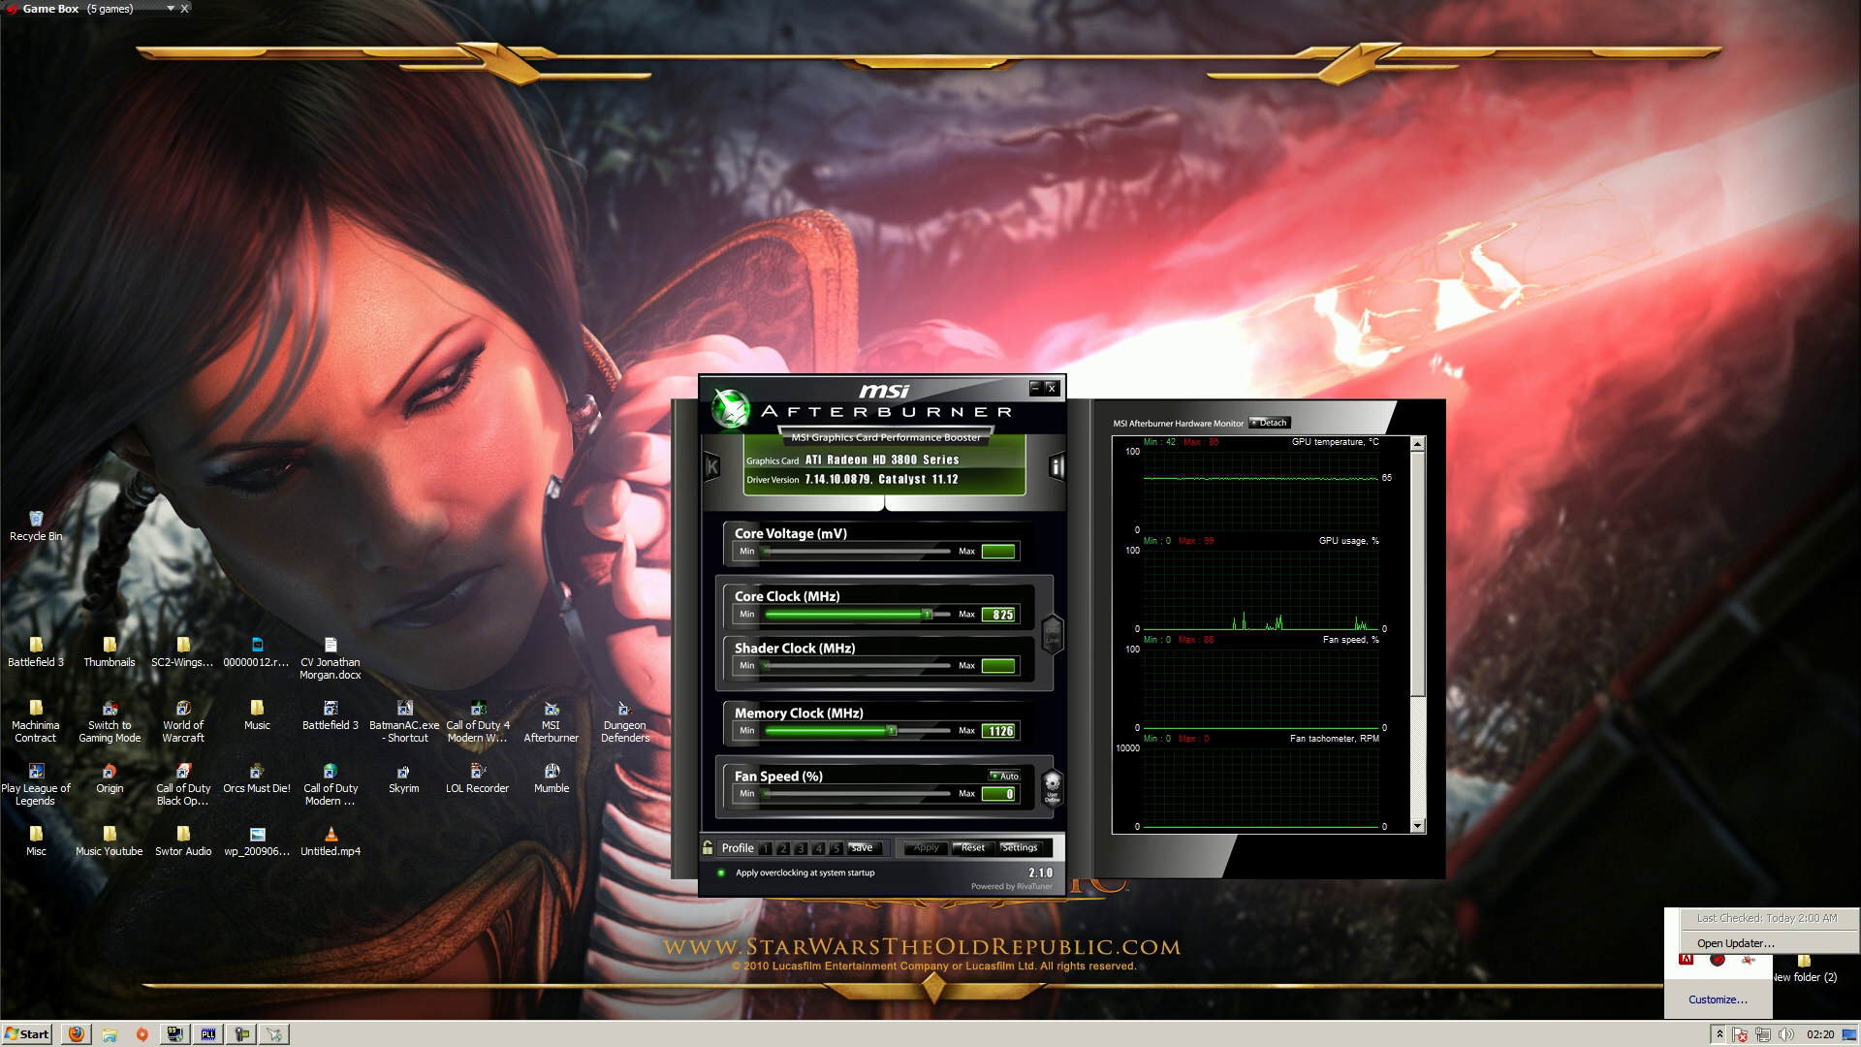
{"action": "left_click", "coordinate": [885, 407]}
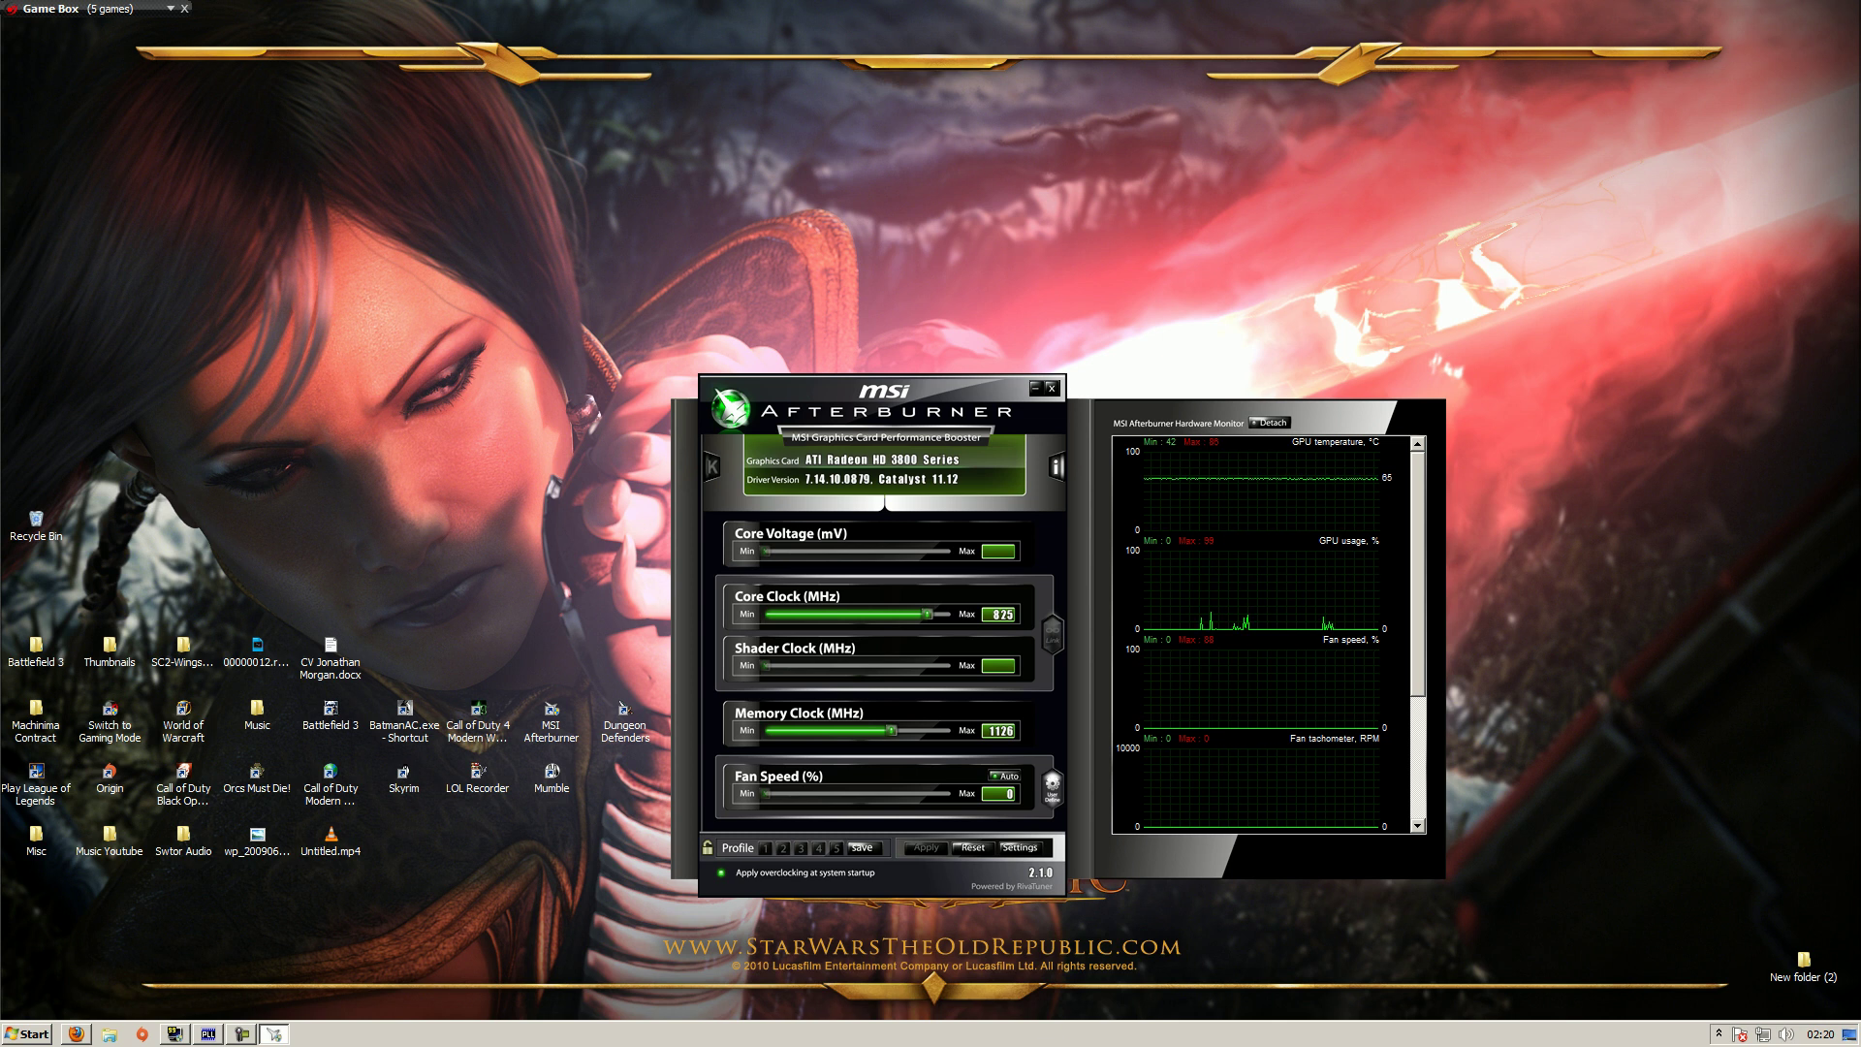
{"action": "left_click", "coordinate": [1053, 788]}
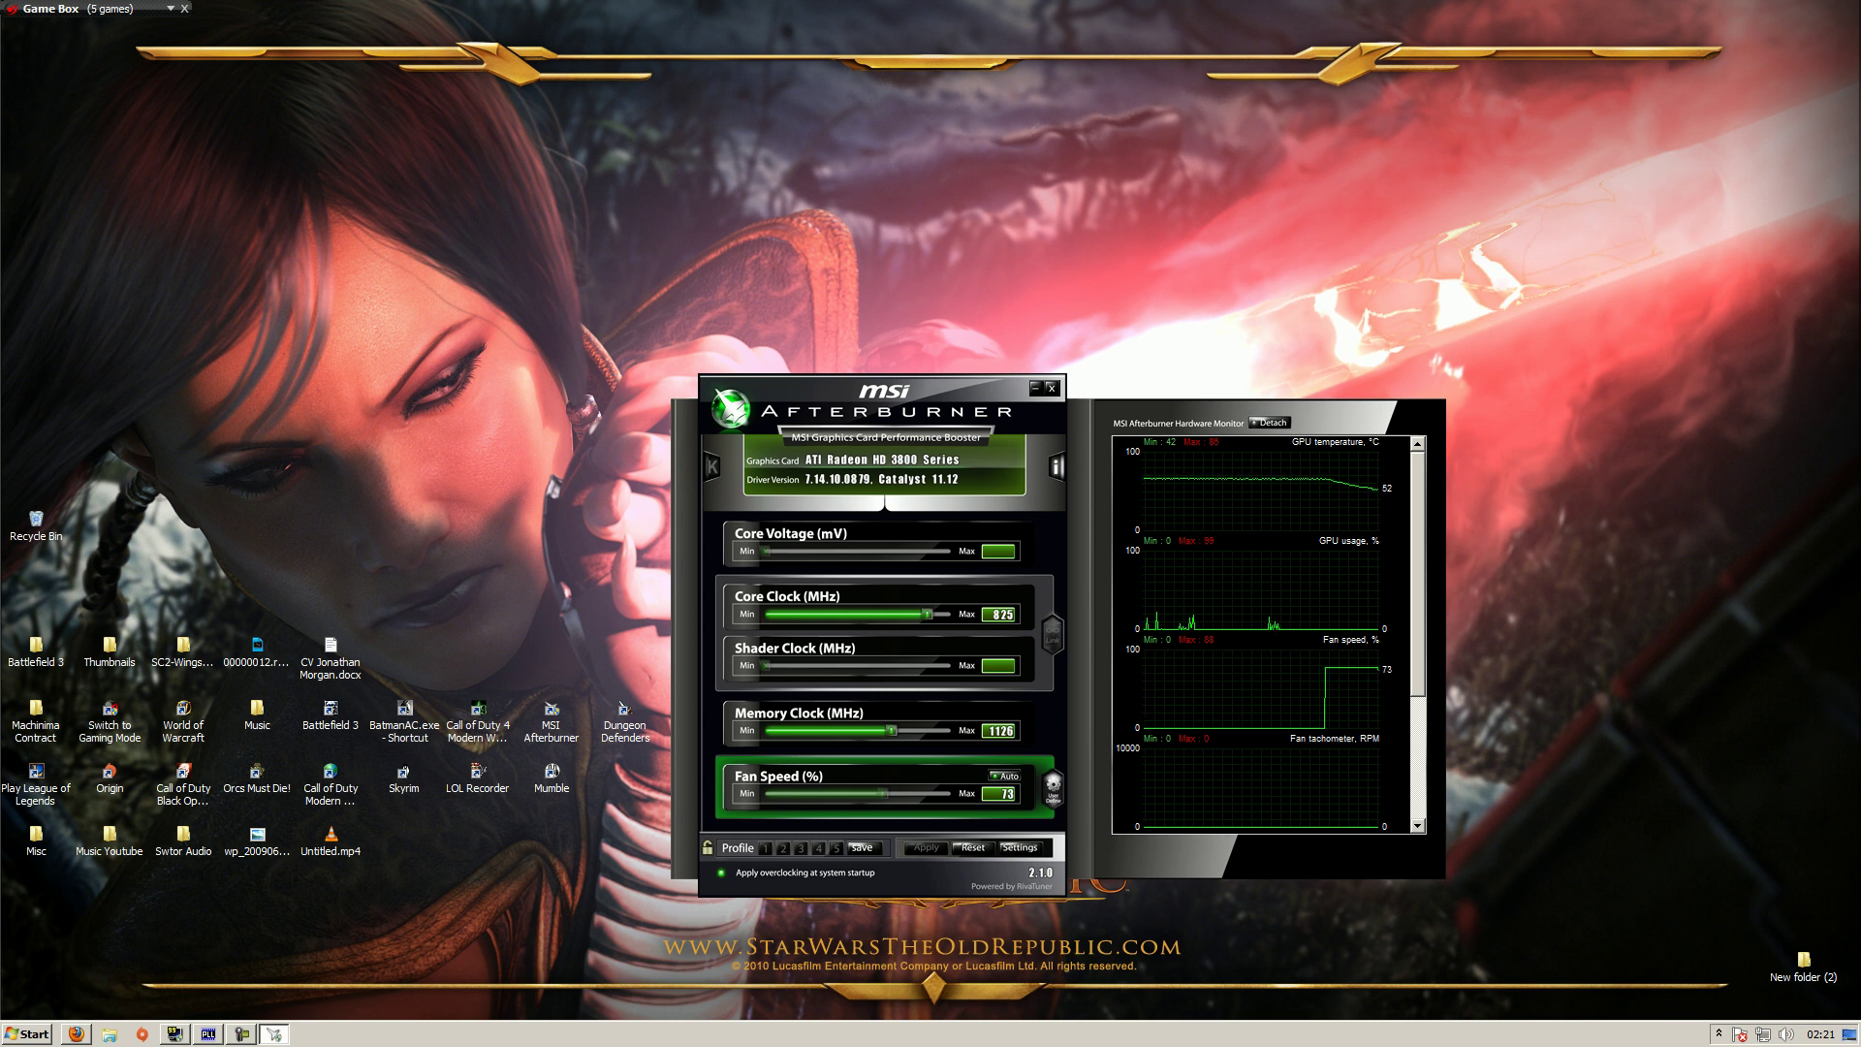
{"action": "left_click", "coordinate": [1037, 389]}
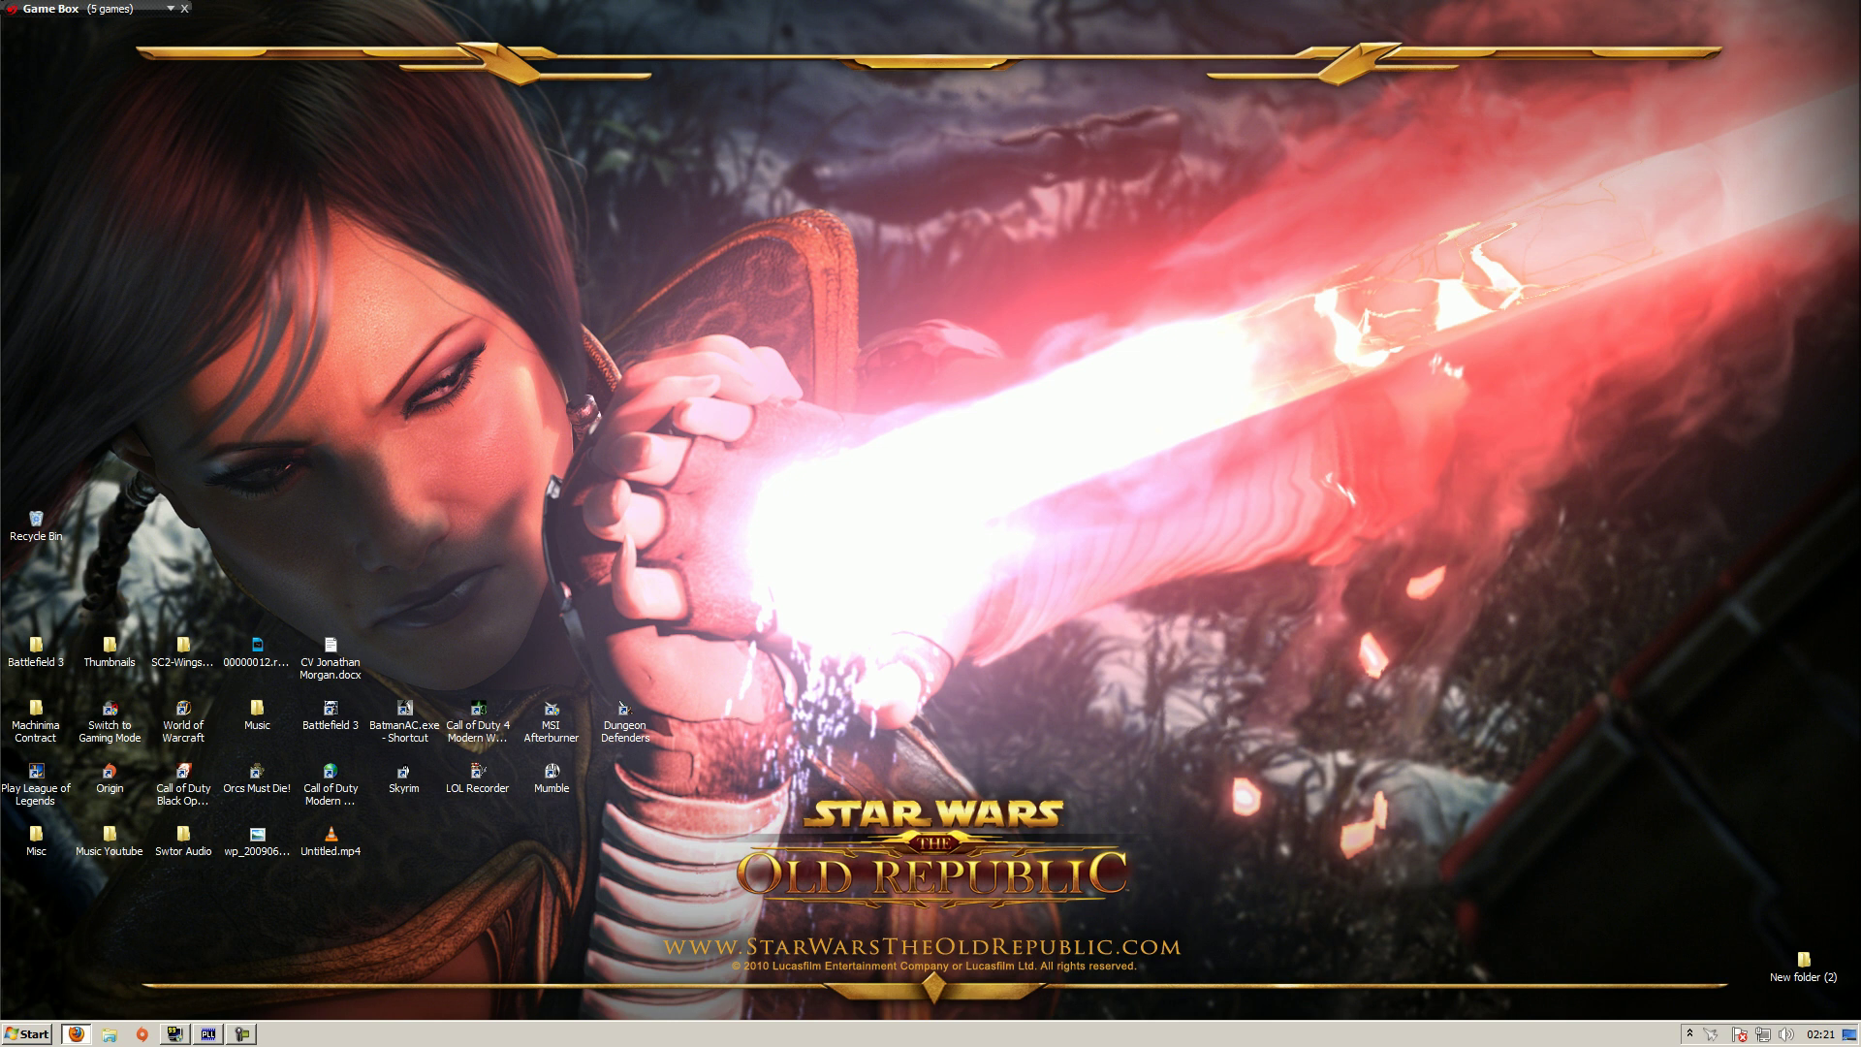